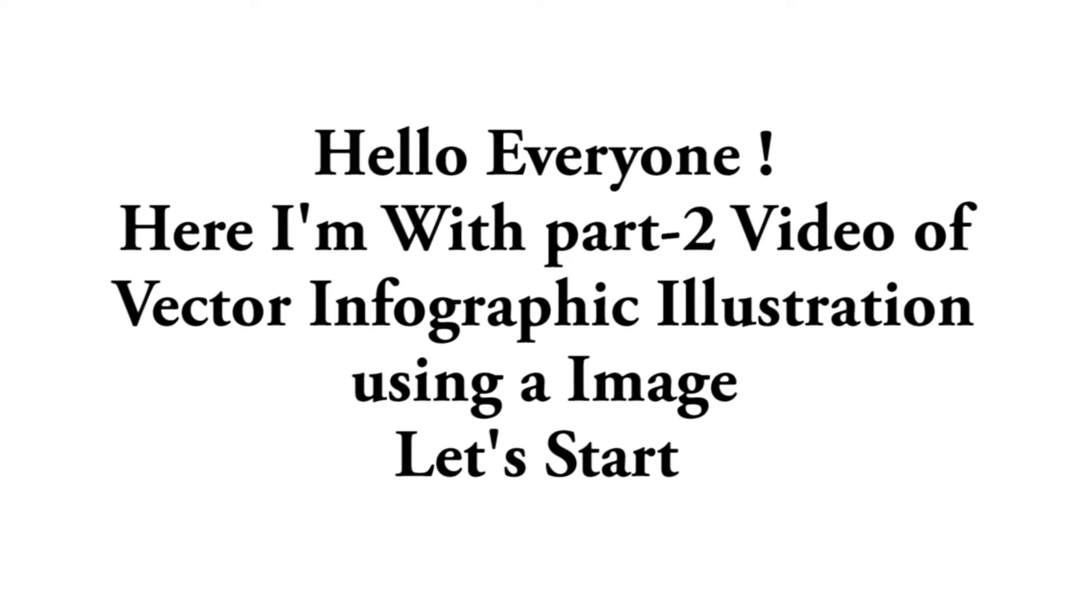
Draw the whiteboard's top and bottom rounded bars and the rectangular body between them
{"action": "scroll", "coordinate": [481, 158], "scroll_direction": "up", "scroll_amount": 3}
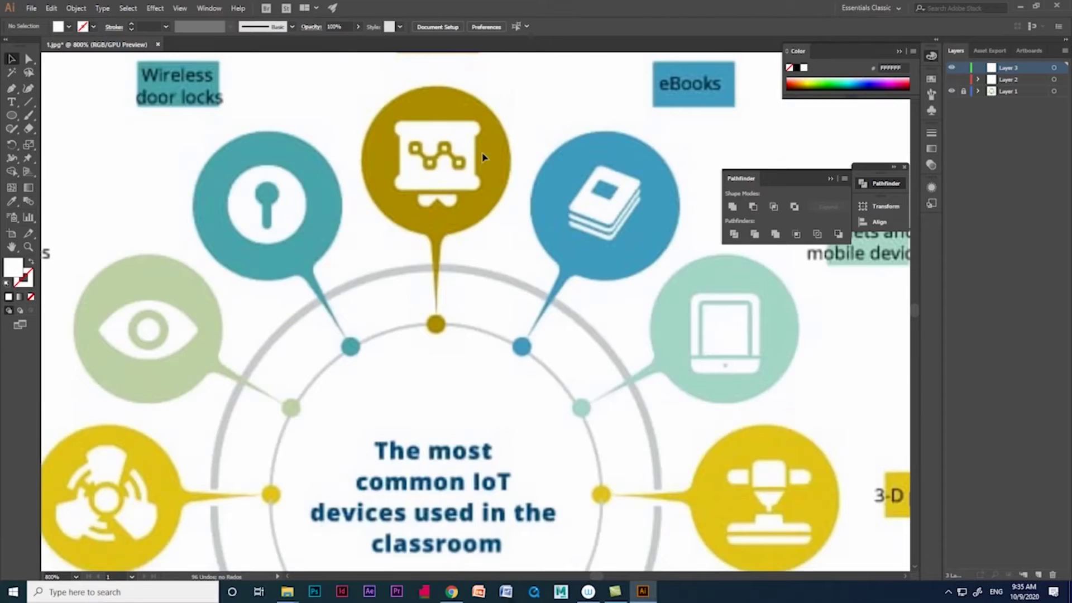
{"action": "scroll", "coordinate": [364, 154], "scroll_direction": "up", "scroll_amount": 2}
{"action": "left_click_drag", "start_coordinate": [11, 115], "coordinate": [56, 114]}
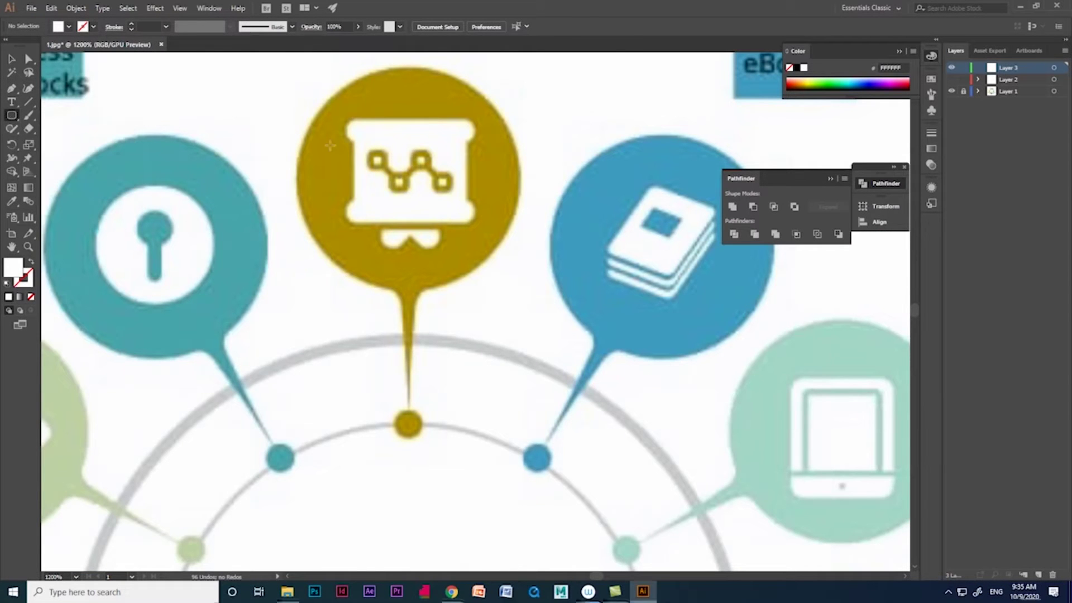
{"action": "left_click_drag", "start_coordinate": [380, 130], "coordinate": [475, 147]}
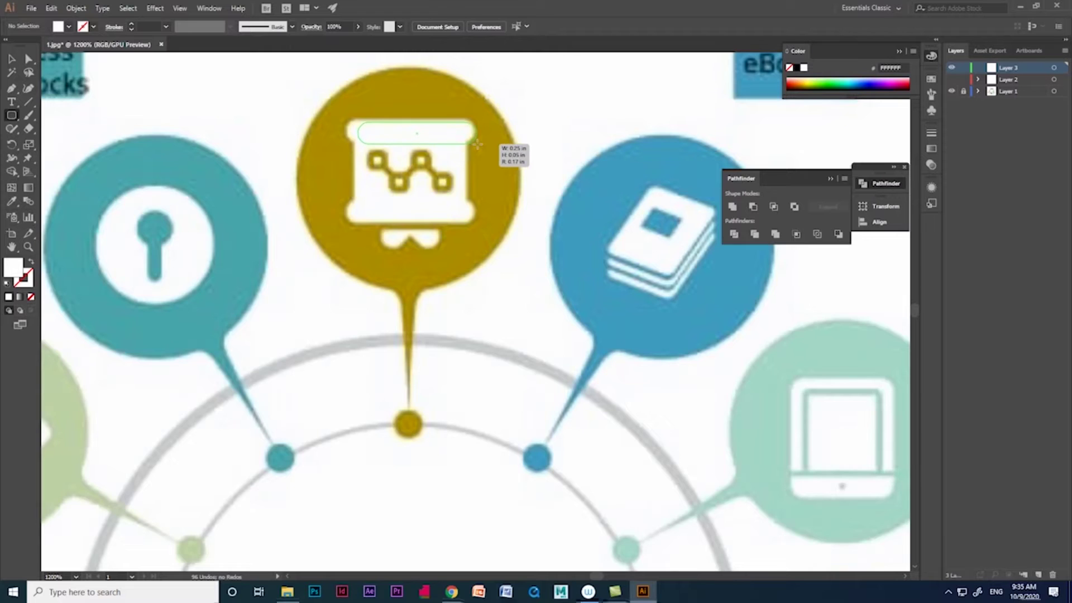
{"action": "key", "text": "ctrl+plus"}
{"action": "left_click_drag", "start_coordinate": [616, 154], "coordinate": [621, 155]}
{"action": "left_click_drag", "start_coordinate": [451, 139], "coordinate": [450, 290]}
{"action": "left_click", "coordinate": [11, 115]}
{"action": "left_click_drag", "start_coordinate": [373, 135], "coordinate": [597, 276]}
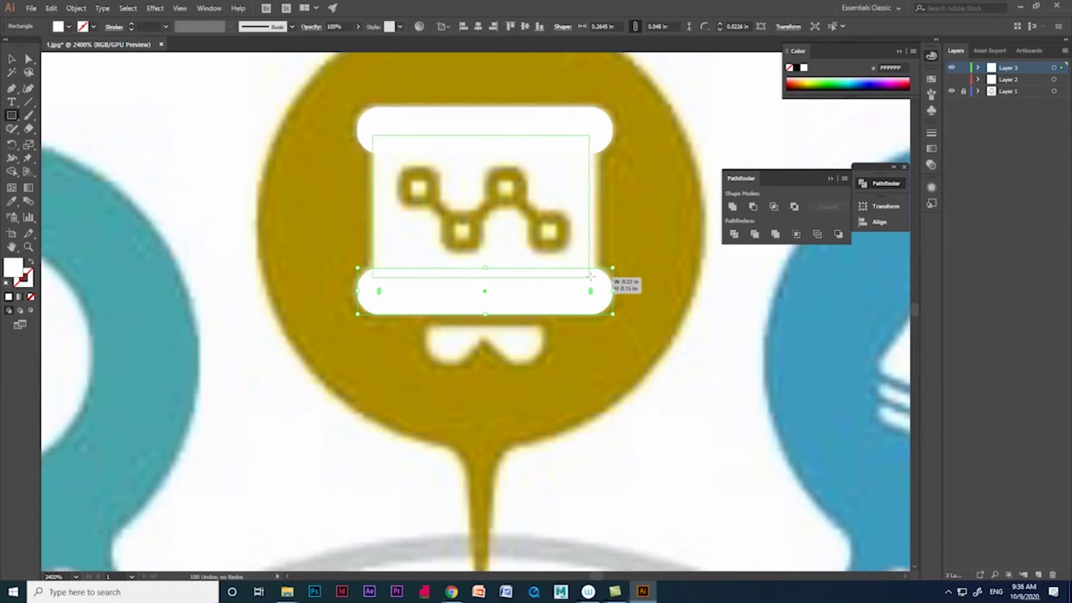
Merge the two bars and the body into one board shape with Shape Builder
{"action": "key", "text": "v"}
{"action": "left_click", "coordinate": [504, 123], "text": "shift"}
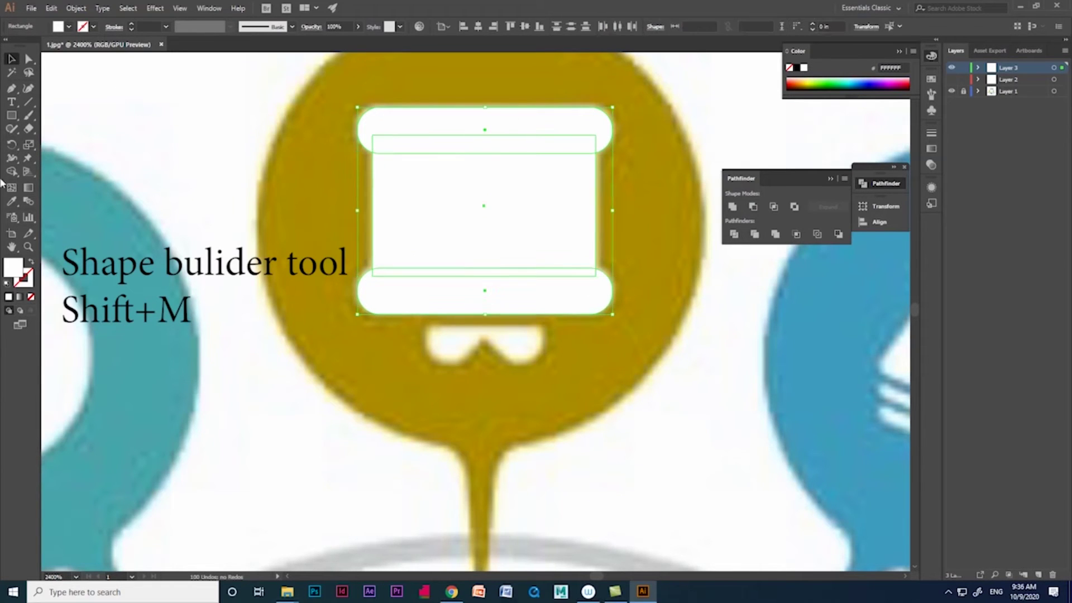
{"action": "left_click_drag", "start_coordinate": [11, 171], "coordinate": [65, 176]}
{"action": "left_click_drag", "start_coordinate": [501, 124], "coordinate": [509, 292]}
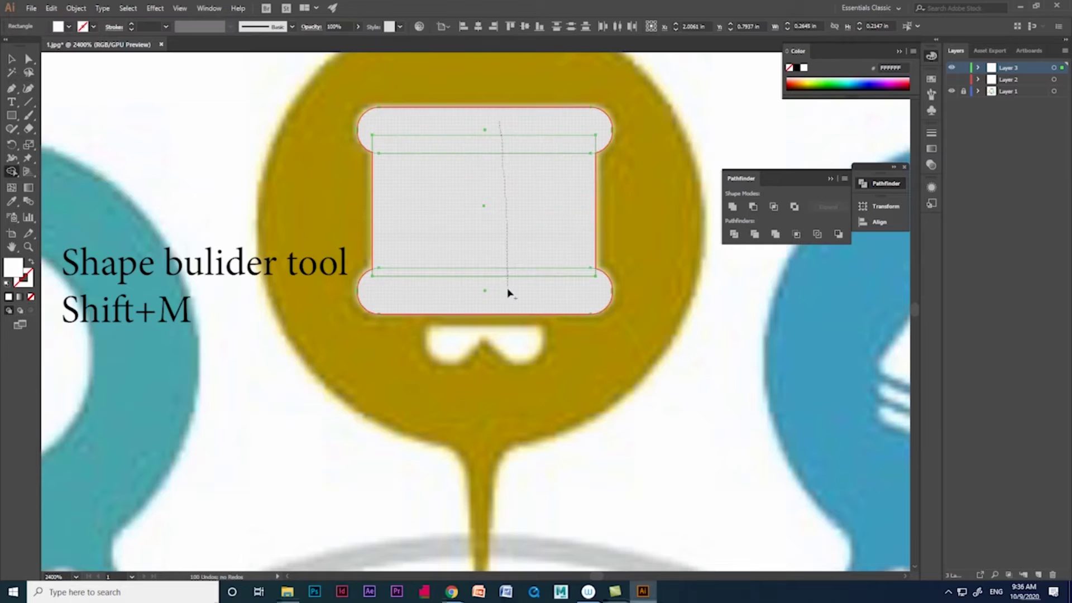
{"action": "left_click_drag", "start_coordinate": [11, 119], "coordinate": [50, 141]}
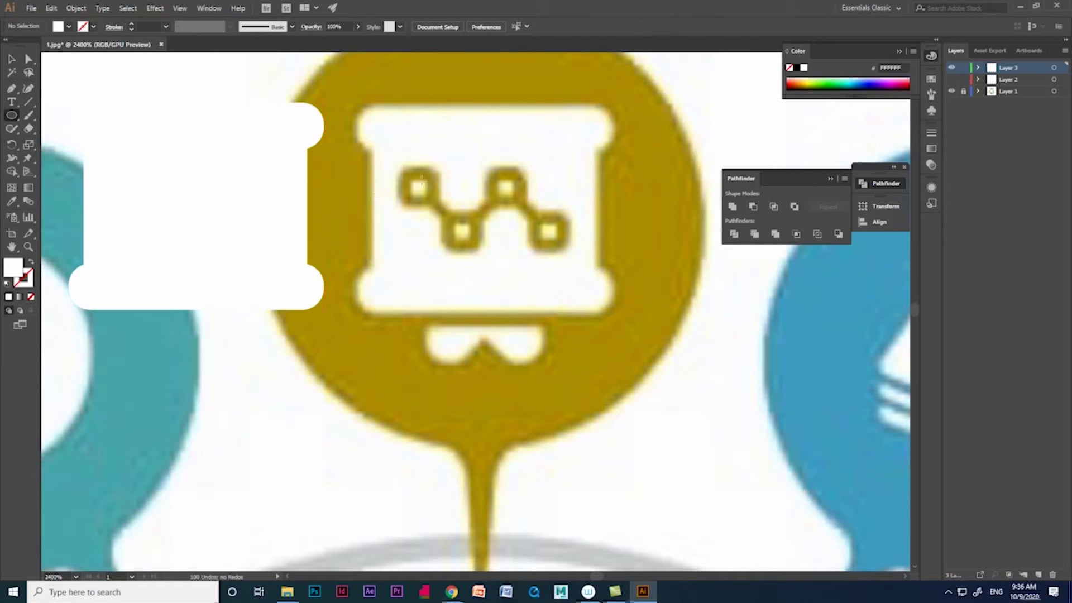
Draw a chart-node circle and the small bars linking the zigzag's circles
{"action": "mouse_move", "coordinate": [399, 166]}
{"action": "left_mouse_down"}
{"action": "mouse_move", "coordinate": [442, 210]}
{"action": "mouse_move", "coordinate": [515, 192]}
{"action": "mouse_move", "coordinate": [557, 240]}
{"action": "mouse_move", "coordinate": [470, 244]}
{"action": "left_mouse_up"}
{"action": "left_click_drag", "start_coordinate": [12, 120], "coordinate": [56, 115]}
{"action": "left_click_drag", "start_coordinate": [446, 222], "coordinate": [447, 216]}
{"action": "key", "text": "v"}
{"action": "mouse_move", "coordinate": [439, 215]}
{"action": "left_mouse_down"}
{"action": "mouse_move", "coordinate": [492, 208]}
{"action": "mouse_move", "coordinate": [539, 221]}
{"action": "left_mouse_up"}
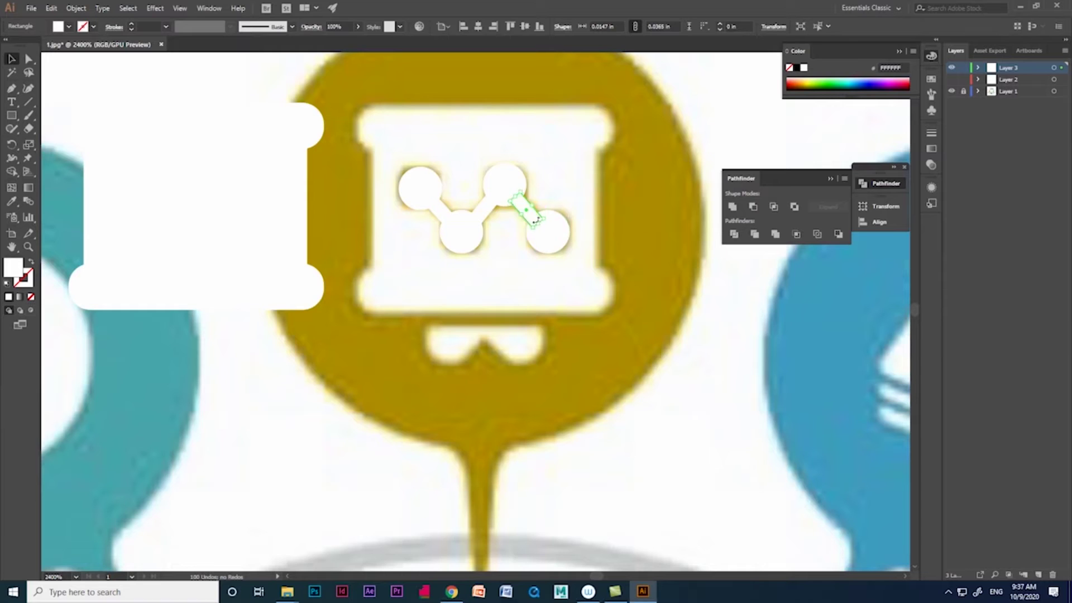
Merge the circles and bars into one zigzag with Shape Builder and move it below the board
{"action": "left_click", "coordinate": [547, 232], "text": "shift"}
{"action": "left_click", "coordinate": [504, 185], "text": "shift"}
{"action": "left_click", "coordinate": [460, 235], "text": "shift"}
{"action": "left_click", "coordinate": [474, 218], "text": "shift"}
{"action": "left_click", "coordinate": [419, 196], "text": "shift"}
{"action": "left_click", "coordinate": [11, 172]}
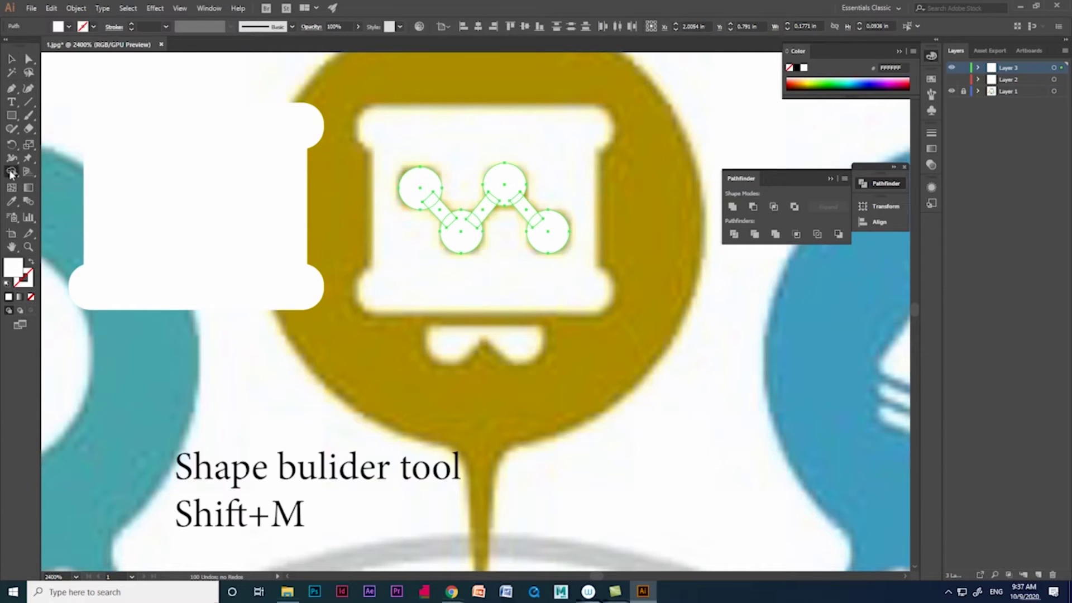
{"action": "left_click", "coordinate": [58, 172]}
{"action": "mouse_move", "coordinate": [445, 219]}
{"action": "left_mouse_down"}
{"action": "mouse_move", "coordinate": [467, 233]}
{"action": "mouse_move", "coordinate": [504, 190]}
{"action": "mouse_move", "coordinate": [545, 223]}
{"action": "left_mouse_up"}
{"action": "key", "text": "v"}
{"action": "left_click_drag", "start_coordinate": [466, 234], "coordinate": [459, 401]}
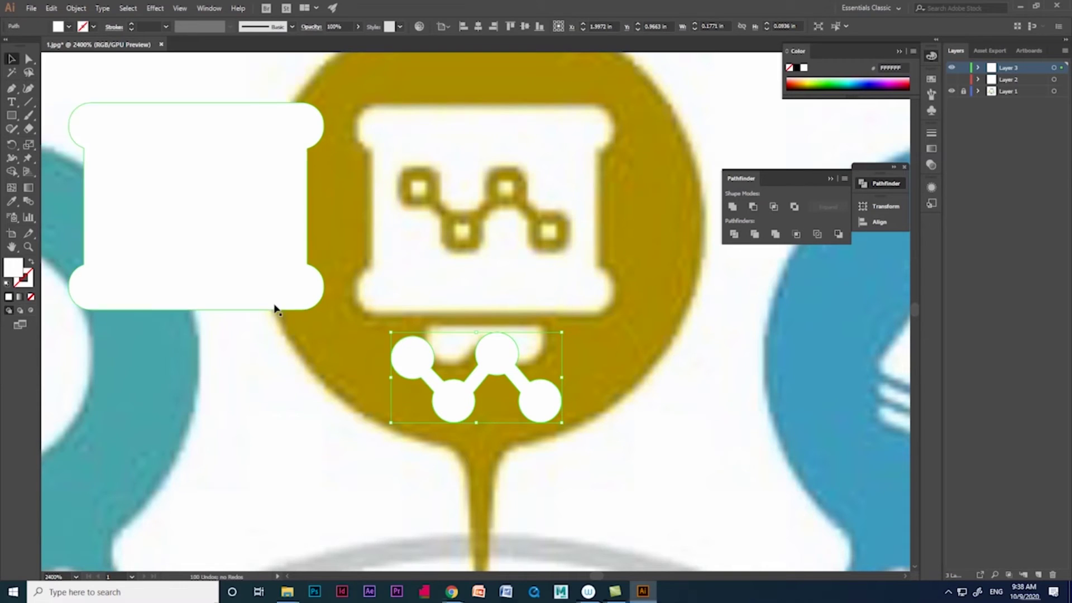
Draw small squares over the chart nodes and fill them red
{"action": "left_click", "coordinate": [11, 115]}
{"action": "left_click_drag", "start_coordinate": [412, 181], "coordinate": [422, 194]}
{"action": "key", "text": "v"}
{"action": "scroll", "coordinate": [428, 214], "scroll_direction": "up", "scroll_amount": 3}
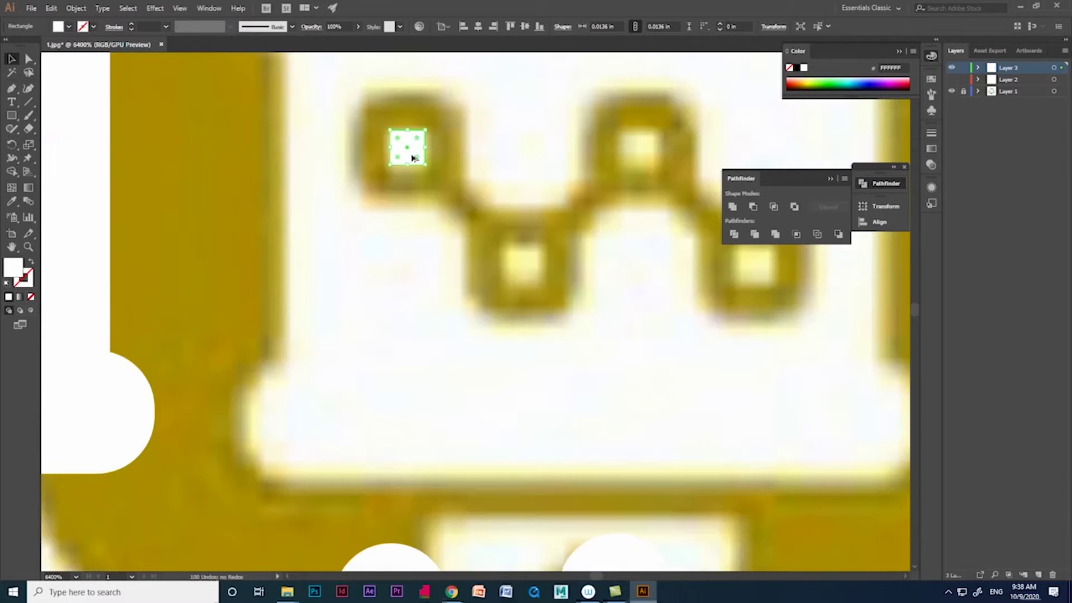
{"action": "scroll", "coordinate": [242, 210], "scroll_direction": "down", "scroll_amount": 3}
{"action": "double_click", "coordinate": [14, 267]}
{"action": "left_click", "coordinate": [149, 43]}
{"action": "left_click", "coordinate": [277, 44]}
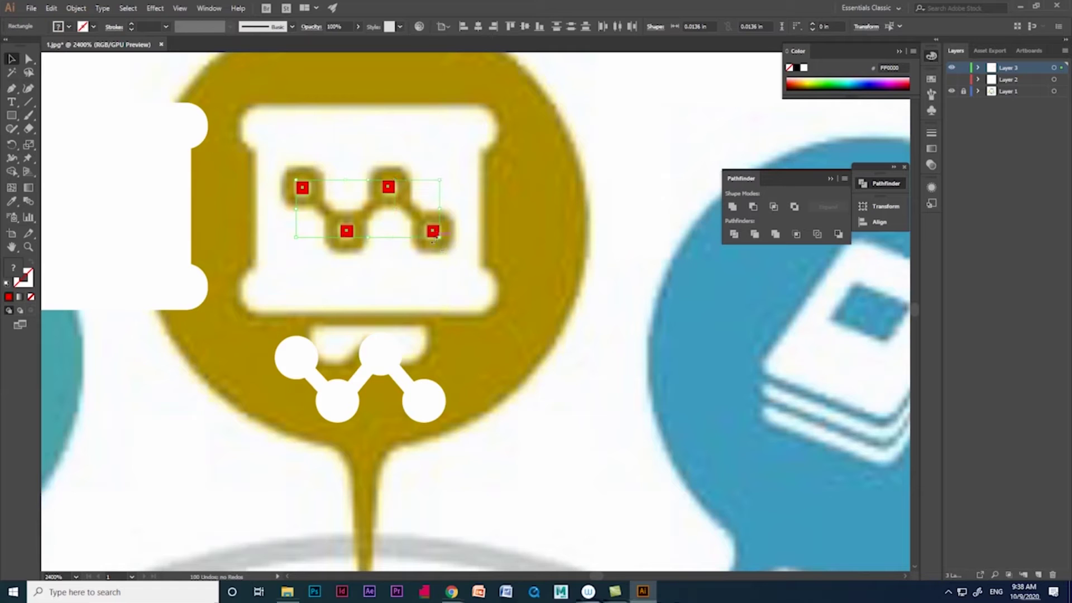
Cut the red squares out of the zigzag's circles with Pathfinder Exclude
{"action": "left_click_drag", "start_coordinate": [384, 370], "coordinate": [391, 201]}
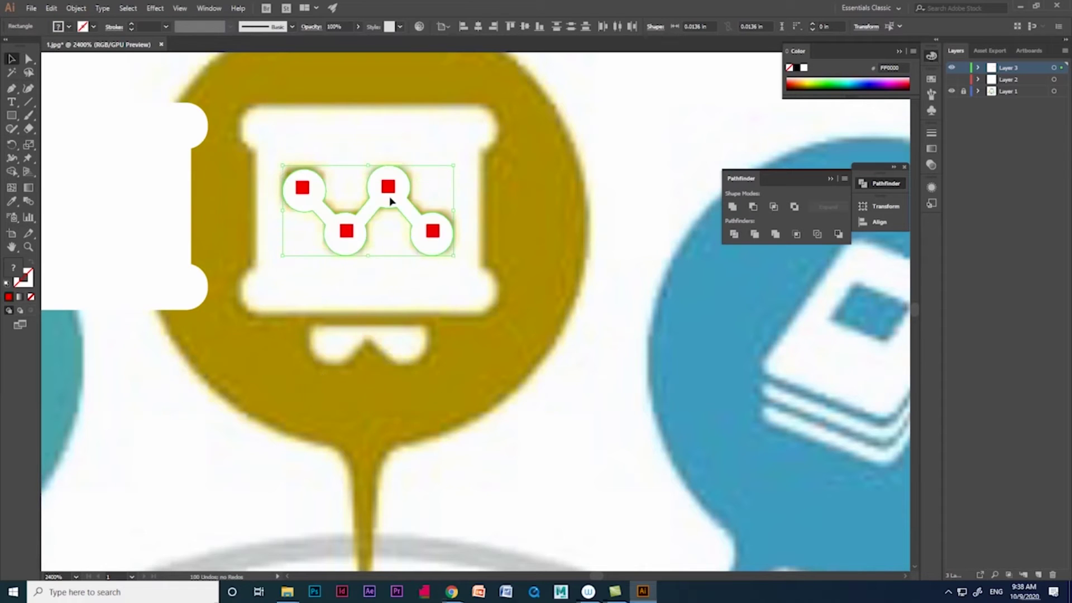
{"action": "scroll", "coordinate": [391, 201], "scroll_direction": "up", "scroll_amount": 3}
{"action": "scroll", "coordinate": [417, 342], "scroll_direction": "down", "scroll_amount": 2}
{"action": "left_click", "coordinate": [330, 201]}
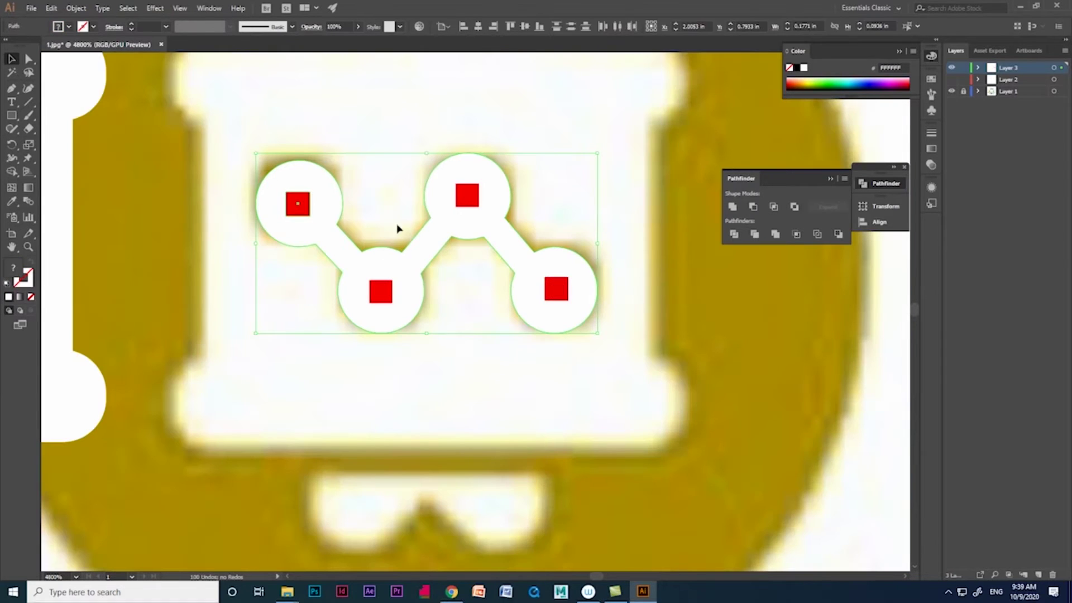
{"action": "left_click", "coordinate": [795, 208]}
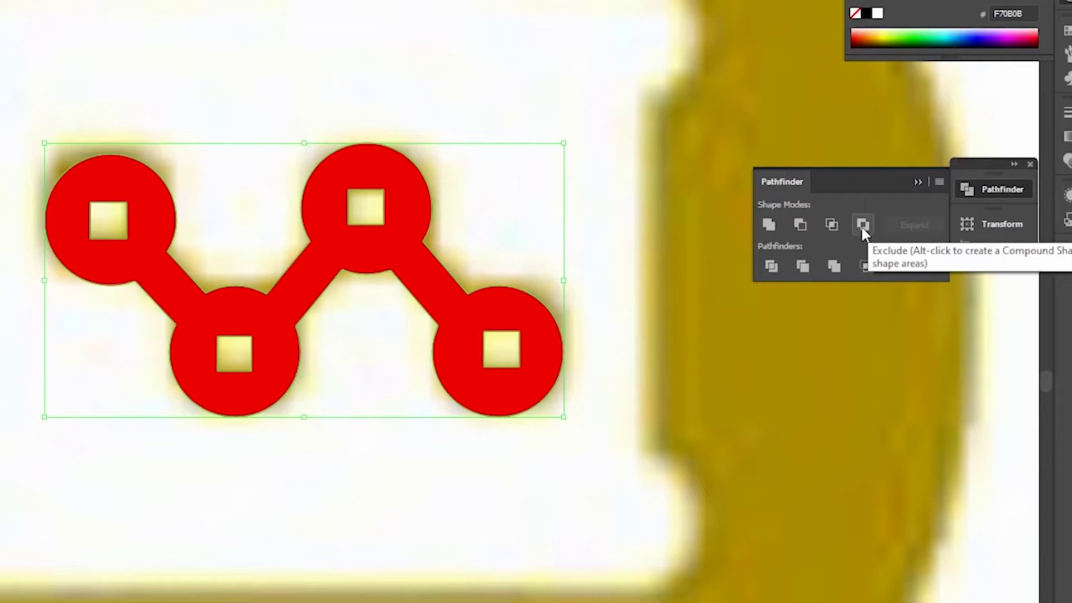
Set the zigzag inside the white board and move the combined icon left of the gold bubble
{"action": "scroll", "coordinate": [523, 316], "scroll_direction": "down", "scroll_amount": 3}
{"action": "left_click_drag", "start_coordinate": [516, 397], "coordinate": [521, 268]}
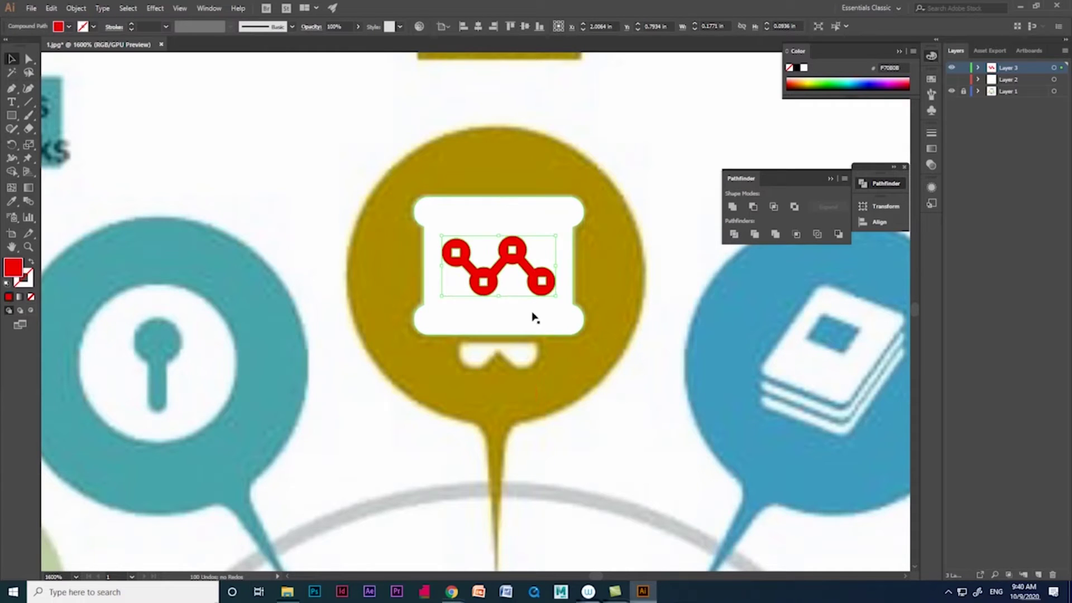
{"action": "left_click", "coordinate": [551, 237]}
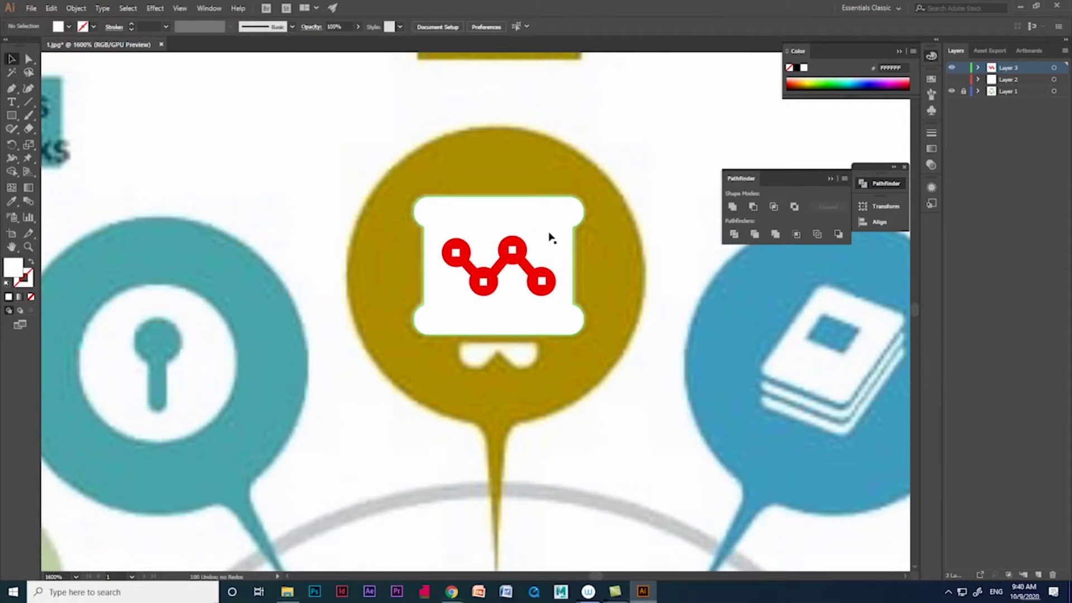
{"action": "left_click_drag", "start_coordinate": [563, 302], "coordinate": [540, 251]}
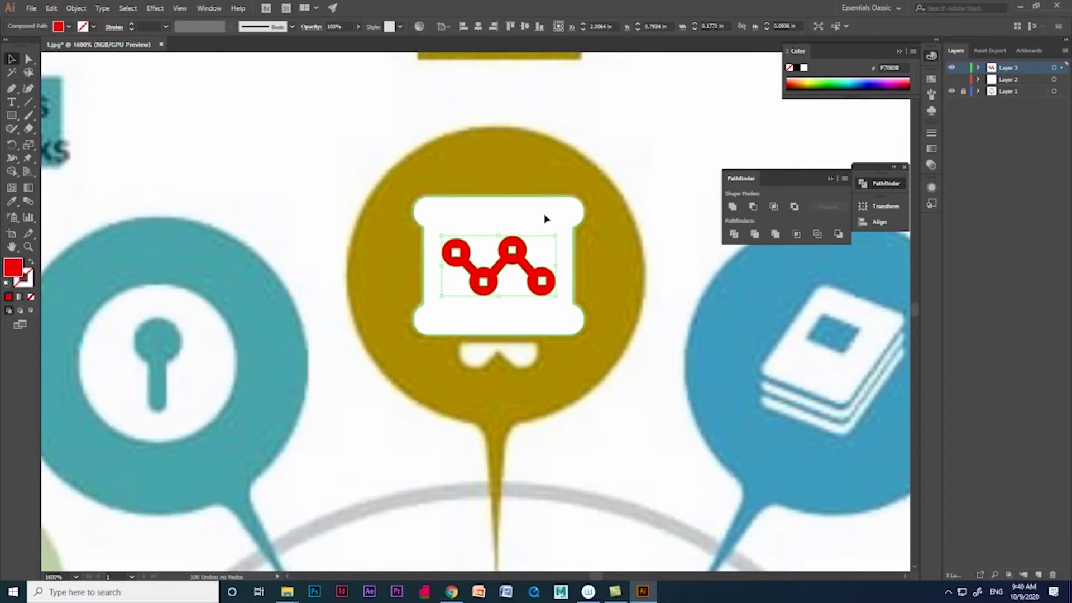
{"action": "key", "text": "ctrl+minus"}
{"action": "left_click_drag", "start_coordinate": [432, 255], "coordinate": [294, 279]}
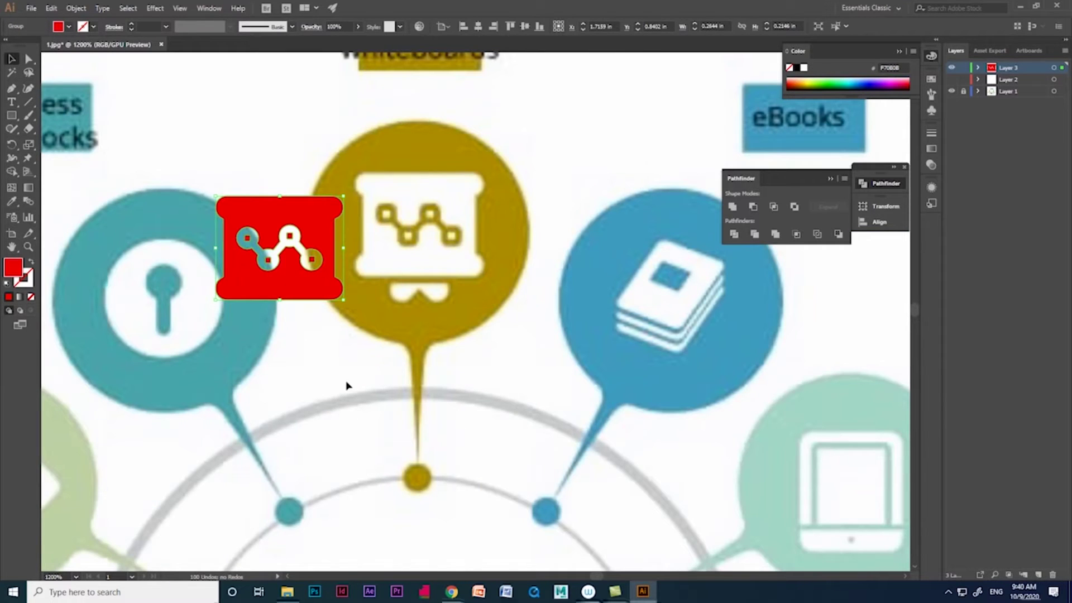
Eyedropper the icon white and place it over the gold whiteboard
{"action": "left_click", "coordinate": [12, 202]}
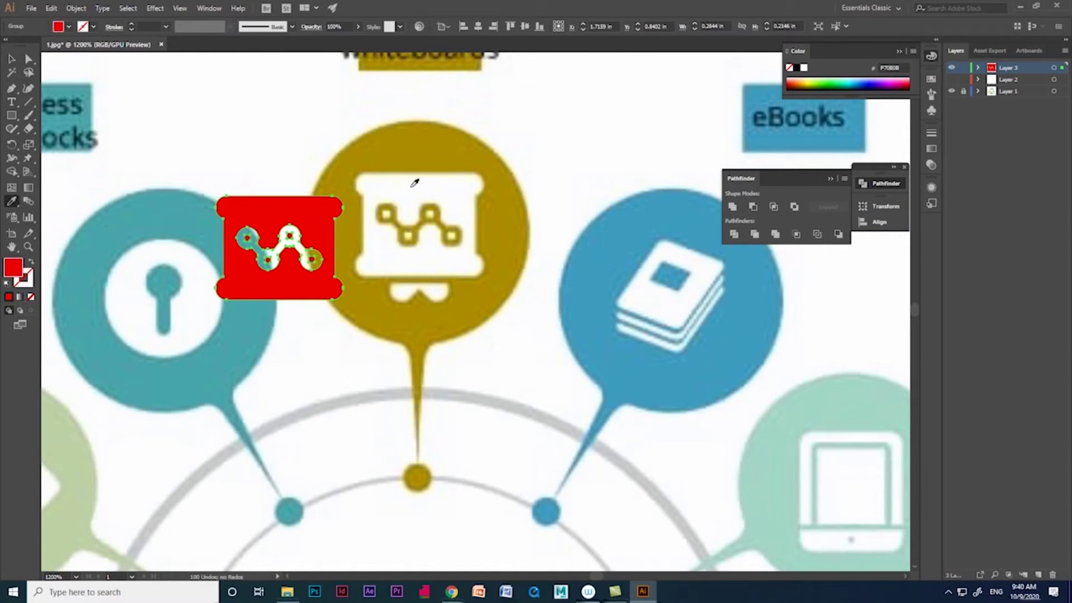
{"action": "left_click", "coordinate": [412, 184]}
{"action": "mouse_move", "coordinate": [306, 289]}
{"action": "left_mouse_down"}
{"action": "mouse_move", "coordinate": [472, 261]}
{"action": "mouse_move", "coordinate": [445, 257]}
{"action": "left_mouse_up"}
Trace the stand's top edge and rounded lower-right corner with the Pen tool
{"action": "left_click", "coordinate": [425, 306]}
{"action": "scroll", "coordinate": [410, 294], "scroll_direction": "up", "scroll_amount": 2}
{"action": "scroll", "coordinate": [403, 299], "scroll_direction": "up", "scroll_amount": 2}
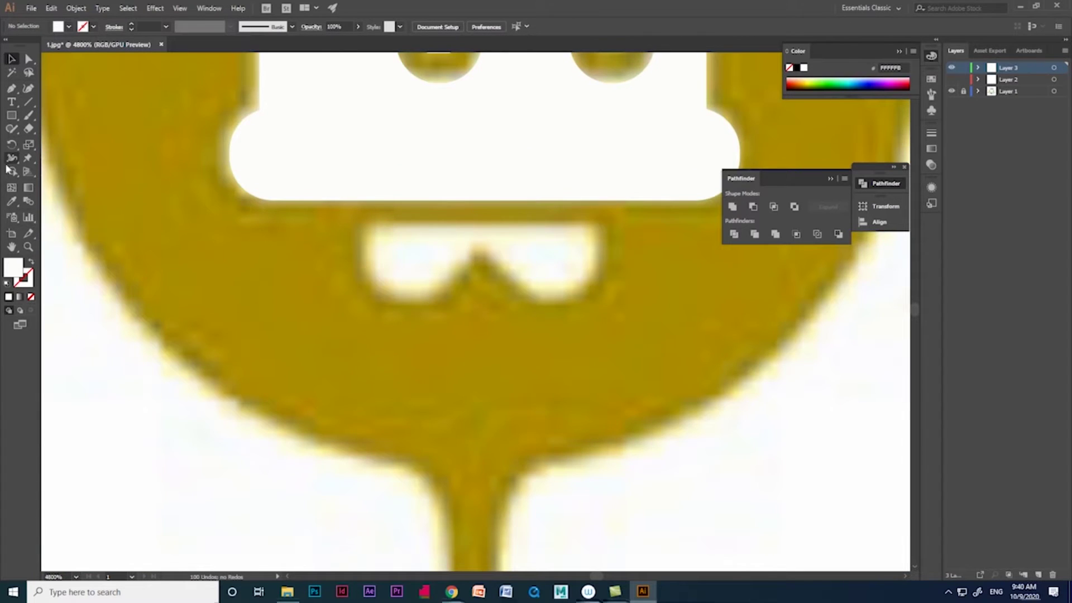
{"action": "left_click", "coordinate": [11, 88]}
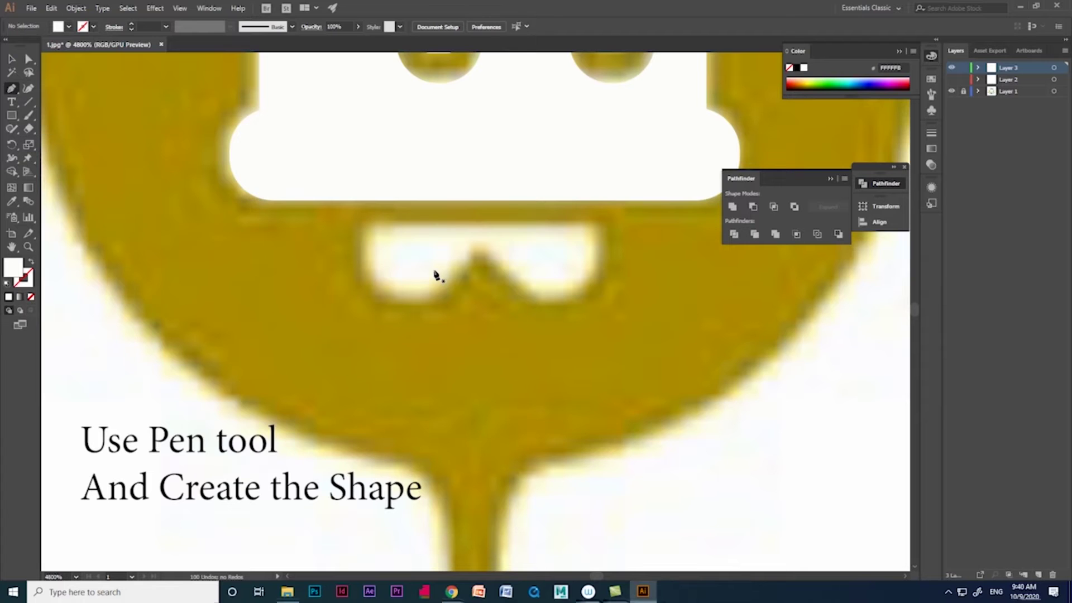
{"action": "left_click", "coordinate": [369, 226]}
{"action": "left_click", "coordinate": [592, 225]}
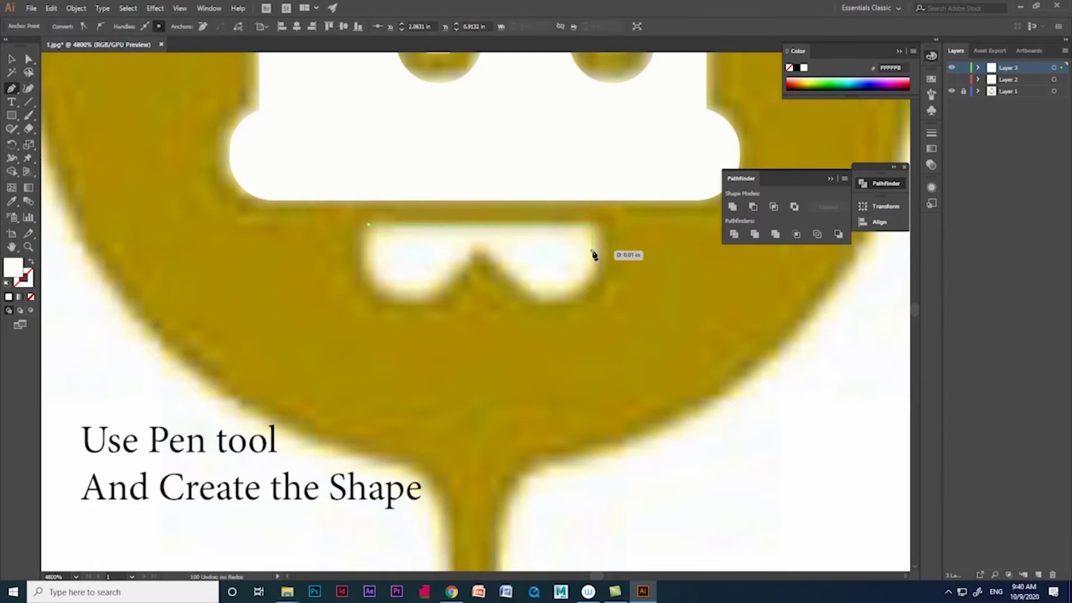
{"action": "left_click_drag", "start_coordinate": [584, 279], "coordinate": [560, 293]}
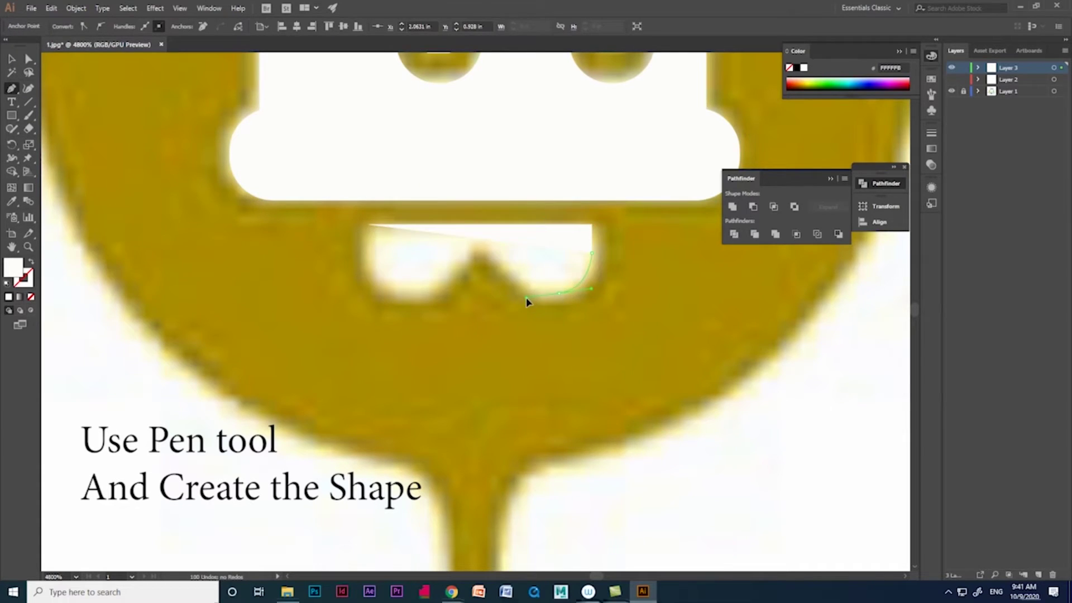
{"action": "left_click", "coordinate": [559, 294]}
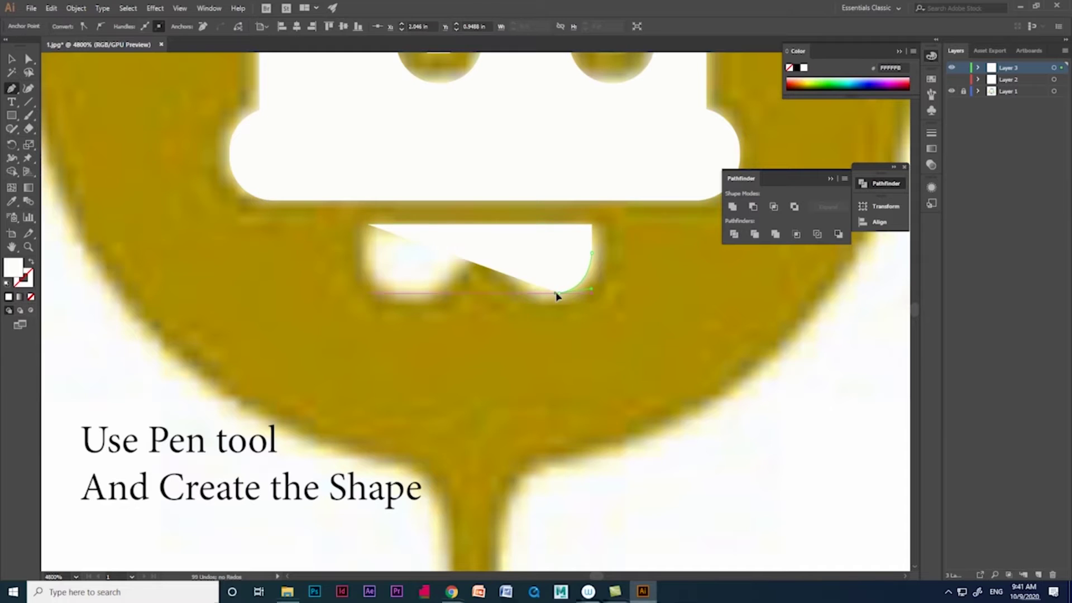
Complete the stand outline through the middle peak, the lower-left lobe and up the left side
{"action": "left_click", "coordinate": [494, 249]}
{"action": "left_click_drag", "start_coordinate": [480, 243], "coordinate": [523, 302]}
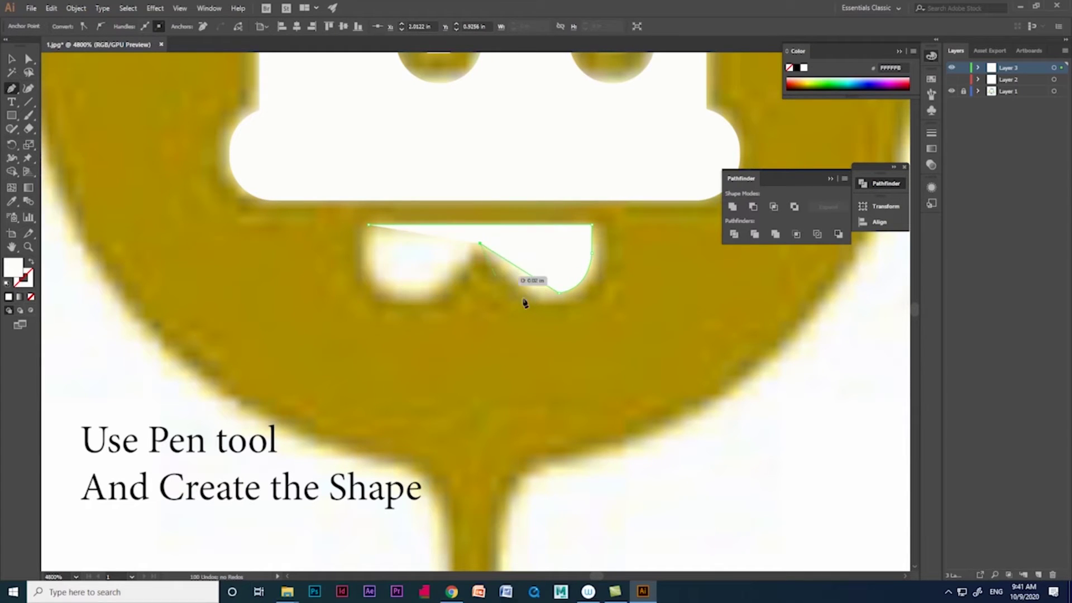
{"action": "left_click_drag", "start_coordinate": [427, 294], "coordinate": [430, 299]}
{"action": "left_click_drag", "start_coordinate": [369, 278], "coordinate": [367, 198]}
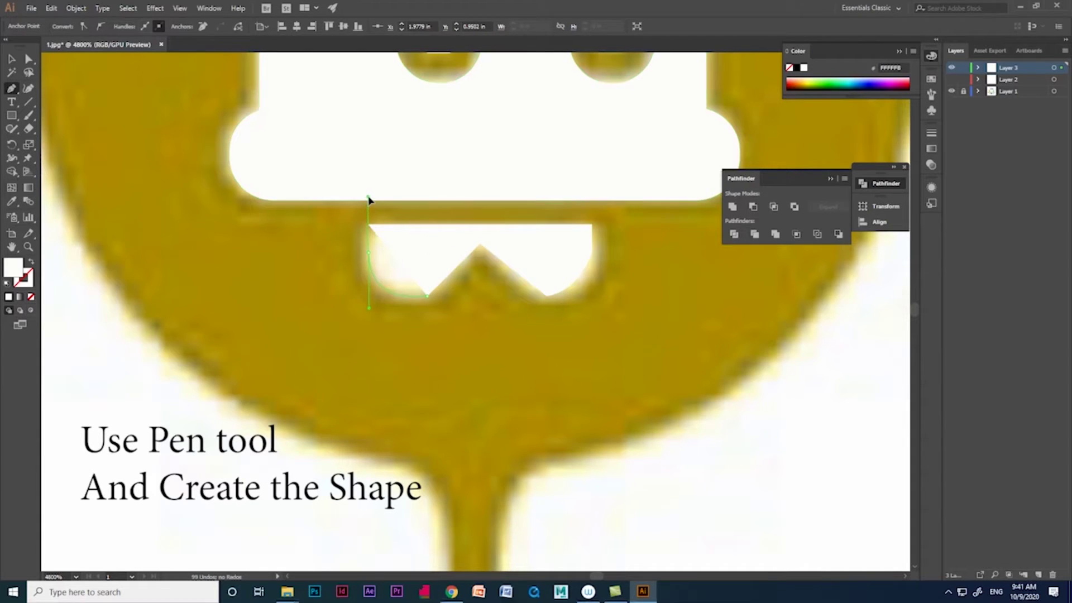
{"action": "scroll", "coordinate": [515, 210], "scroll_direction": "up", "scroll_amount": 3}
Refine the stand's bottom curve anchors and handles with Direct Selection
{"action": "left_click", "coordinate": [659, 289]}
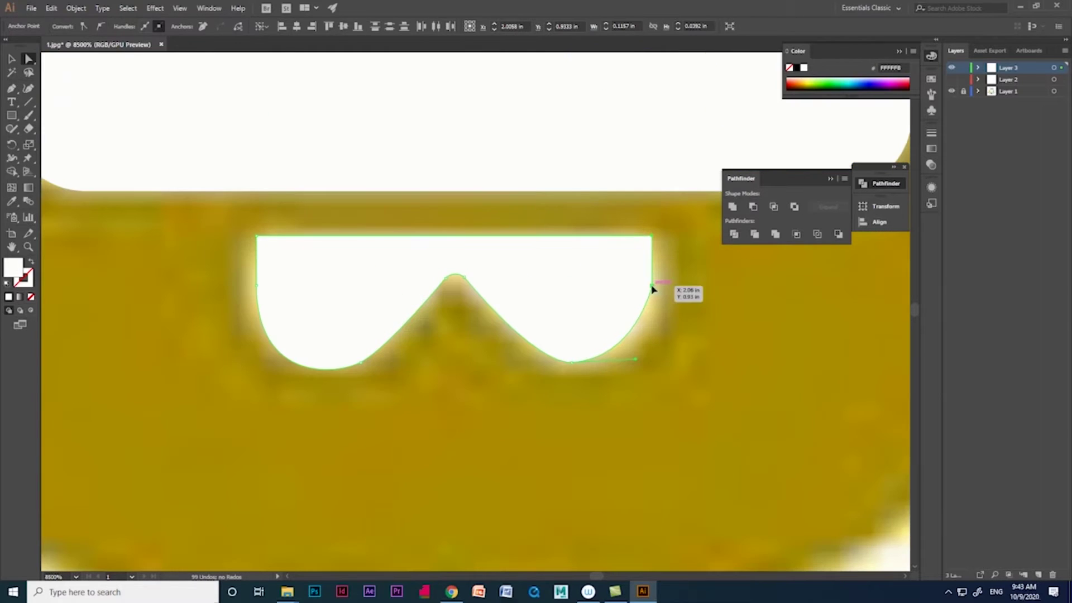
{"action": "left_click", "coordinate": [570, 362]}
{"action": "left_click_drag", "start_coordinate": [568, 364], "coordinate": [574, 371]}
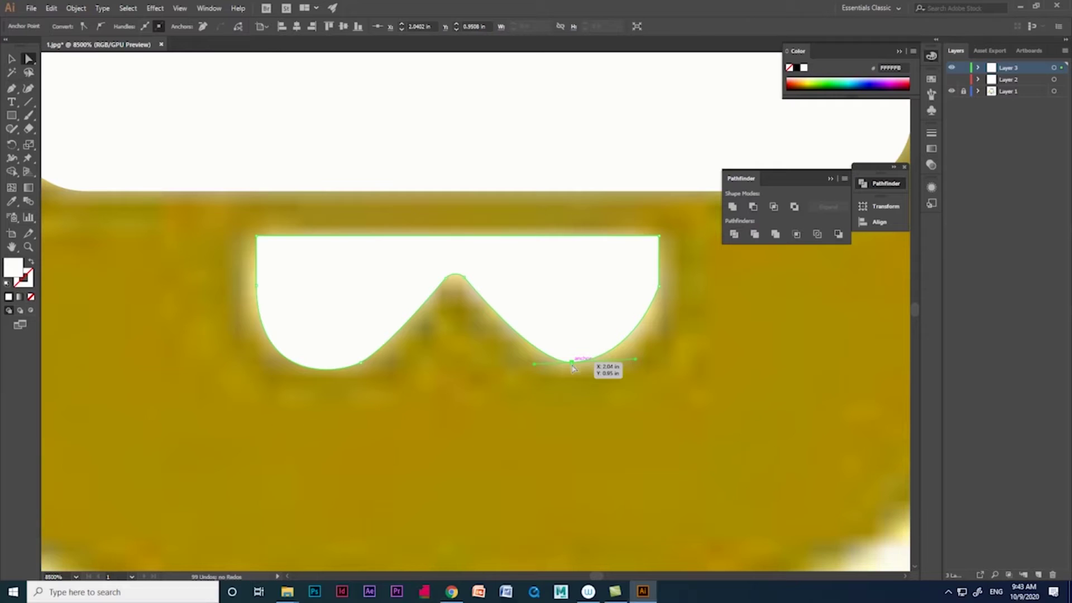
{"action": "left_click_drag", "start_coordinate": [640, 367], "coordinate": [661, 361]}
{"action": "key", "text": "ctrl+z"}
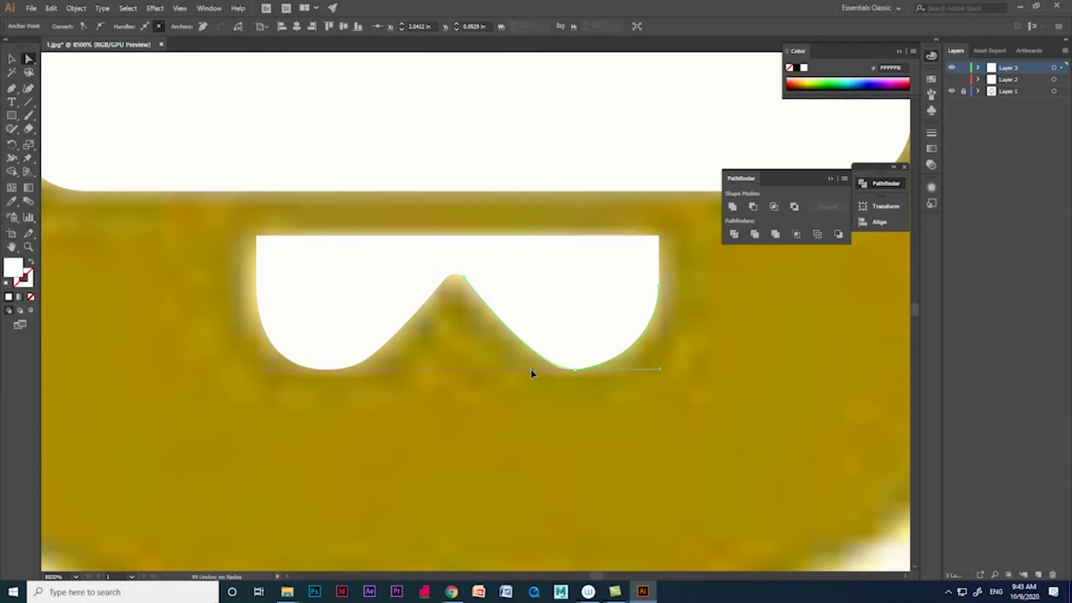
{"action": "left_click_drag", "start_coordinate": [521, 370], "coordinate": [522, 372]}
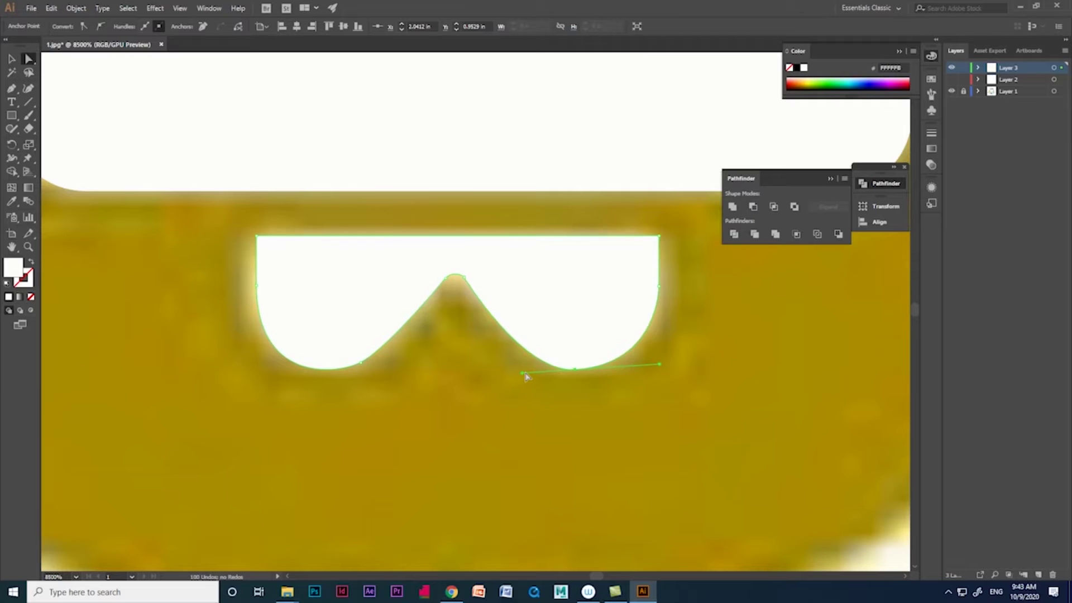
Return to the Selection tool and deselect the finished stand path
{"action": "left_click", "coordinate": [11, 58]}
{"action": "left_click", "coordinate": [533, 488]}
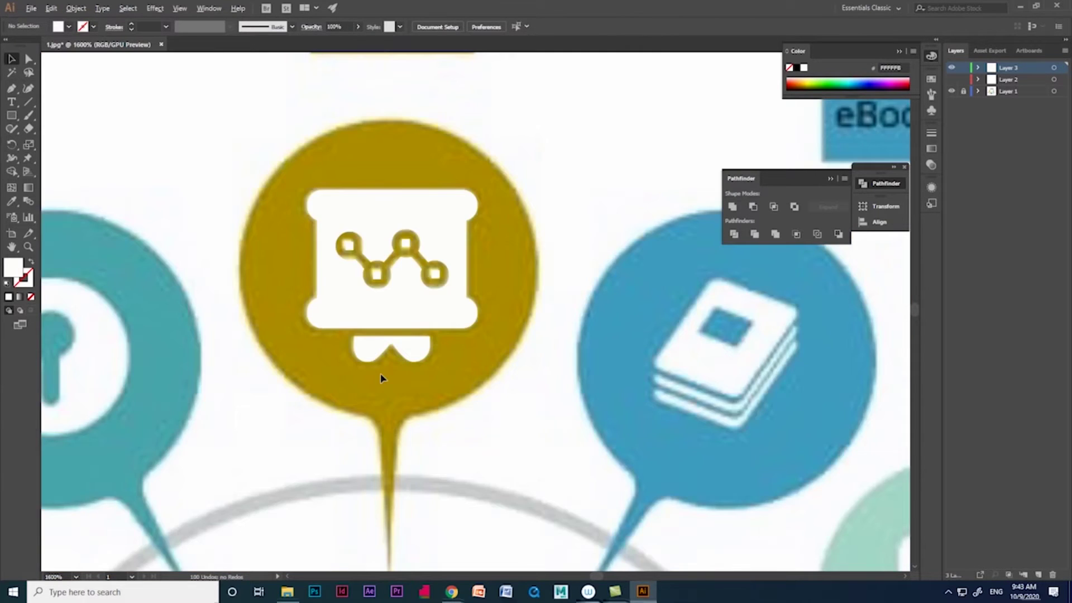
{"action": "scroll", "coordinate": [381, 373], "scroll_direction": "down", "scroll_amount": 5}
{"action": "scroll", "coordinate": [356, 329], "scroll_direction": "up", "scroll_amount": 2}
{"action": "scroll", "coordinate": [380, 358], "scroll_direction": "down", "scroll_amount": 1}
{"action": "scroll", "coordinate": [386, 368], "scroll_direction": "up", "scroll_amount": 1}
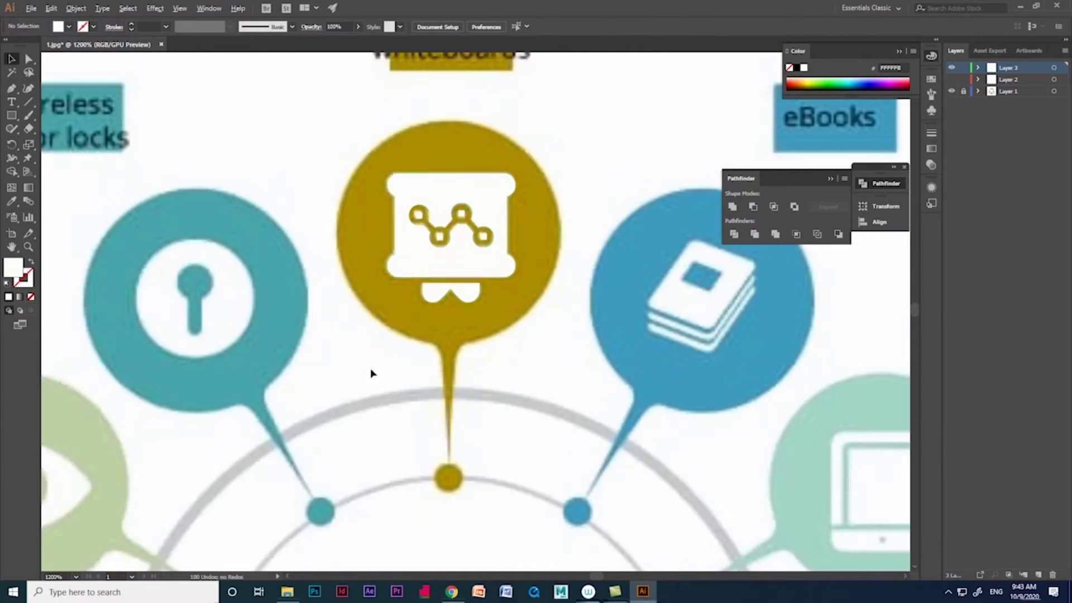
{"action": "scroll", "coordinate": [475, 263], "scroll_direction": "down", "scroll_amount": 1}
Hide Layer 3 holding the whiteboard tracing
{"action": "left_click", "coordinate": [952, 69]}
{"action": "left_click", "coordinate": [952, 69]}
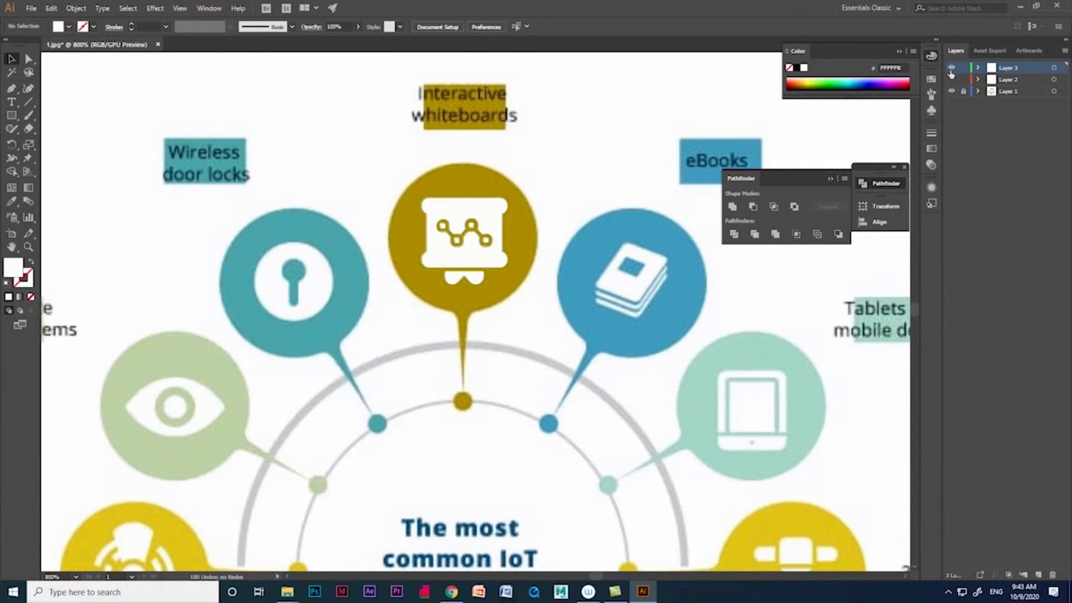
{"action": "left_click", "coordinate": [952, 68]}
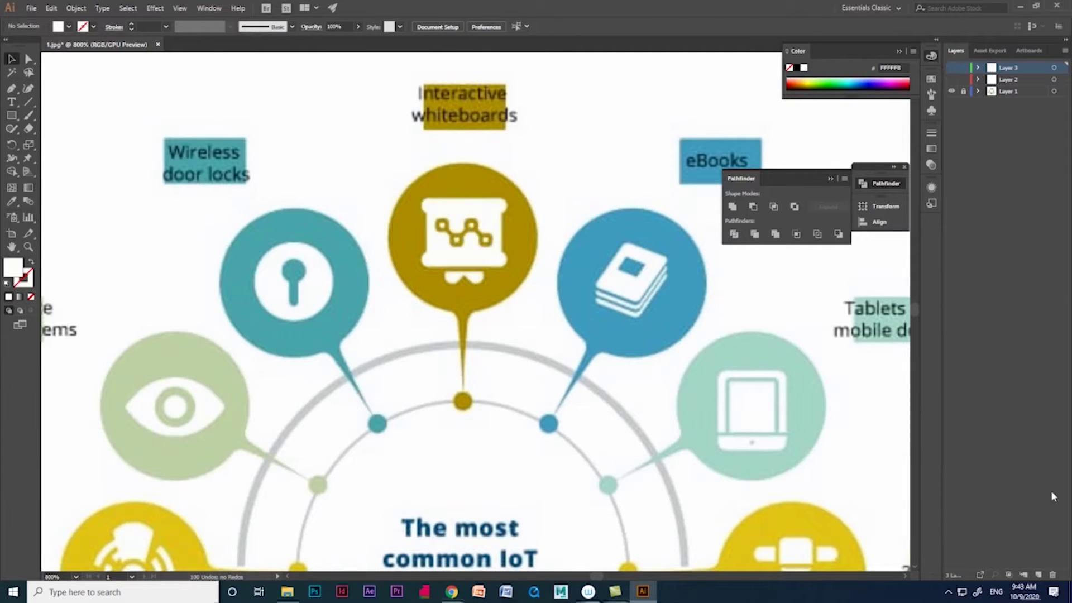
{"action": "scroll", "coordinate": [262, 307], "scroll_direction": "up", "scroll_amount": 1}
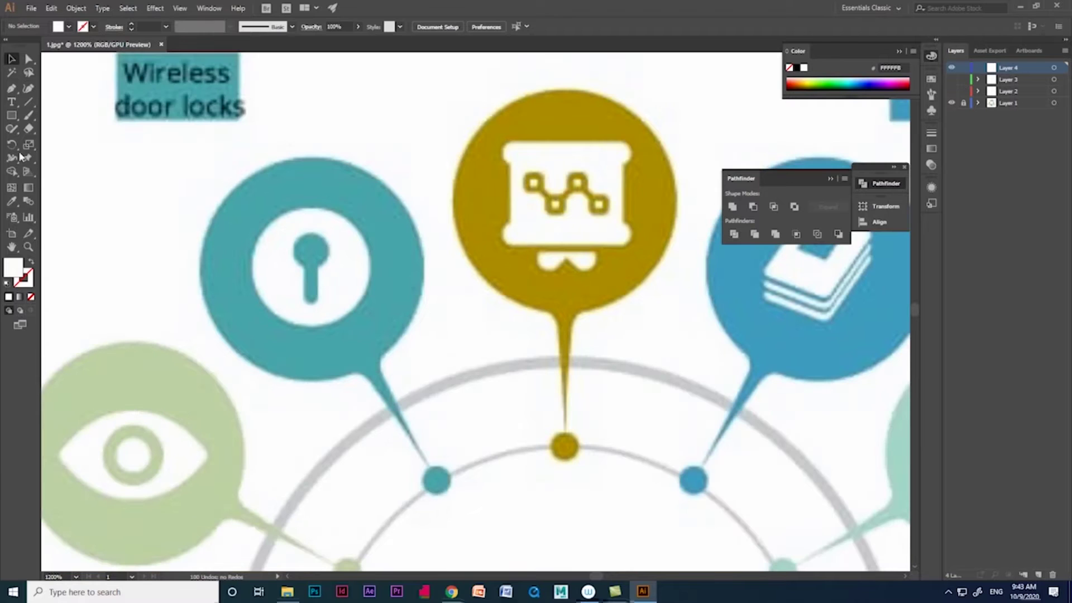
Draw a white circle and resize it to the keyhole's round head
{"action": "left_click", "coordinate": [13, 116]}
{"action": "left_click", "coordinate": [53, 141]}
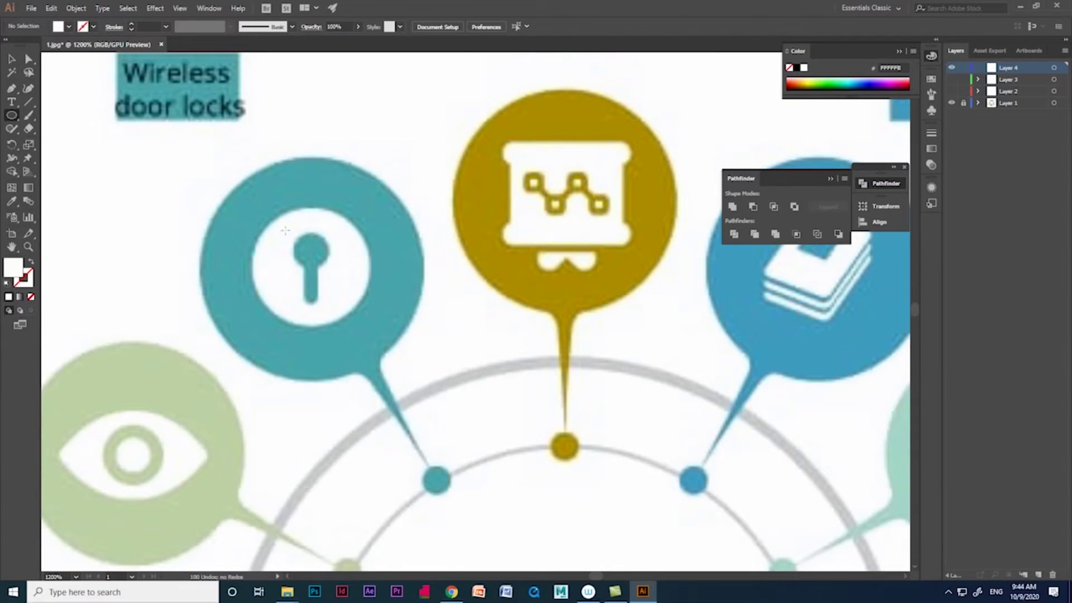
{"action": "mouse_move", "coordinate": [323, 271]}
{"action": "left_mouse_down"}
{"action": "mouse_move", "coordinate": [405, 335]}
{"action": "mouse_move", "coordinate": [326, 305]}
{"action": "mouse_move", "coordinate": [371, 327]}
{"action": "left_mouse_up"}
{"action": "key", "text": "v"}
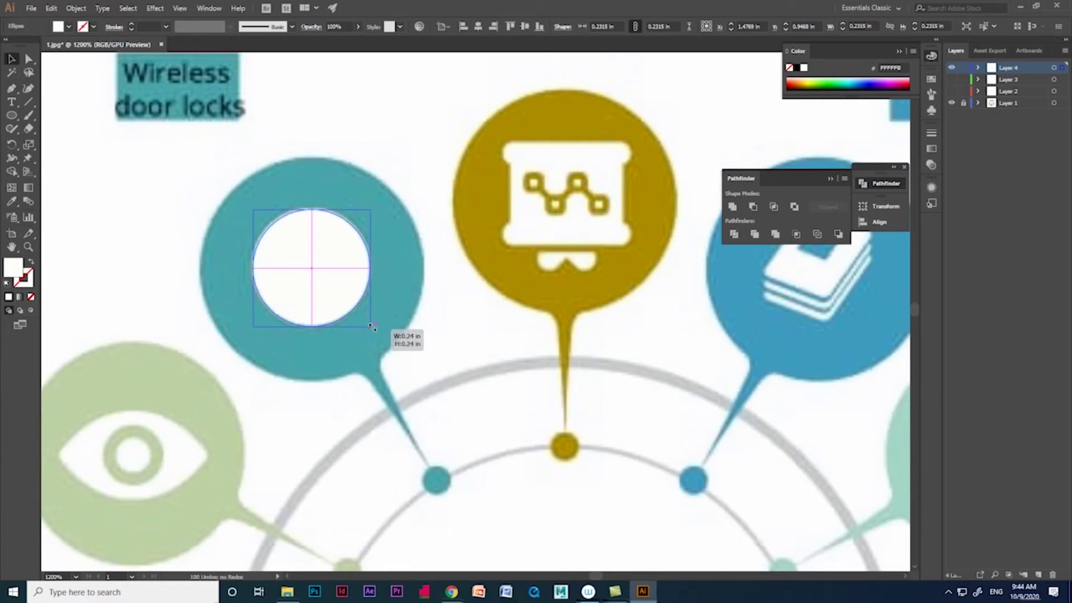
{"action": "mouse_move", "coordinate": [342, 286]}
{"action": "left_mouse_down"}
{"action": "mouse_move", "coordinate": [201, 270]}
{"action": "mouse_move", "coordinate": [187, 286]}
{"action": "mouse_move", "coordinate": [341, 316]}
{"action": "mouse_move", "coordinate": [330, 276]}
{"action": "mouse_move", "coordinate": [412, 260]}
{"action": "left_mouse_up"}
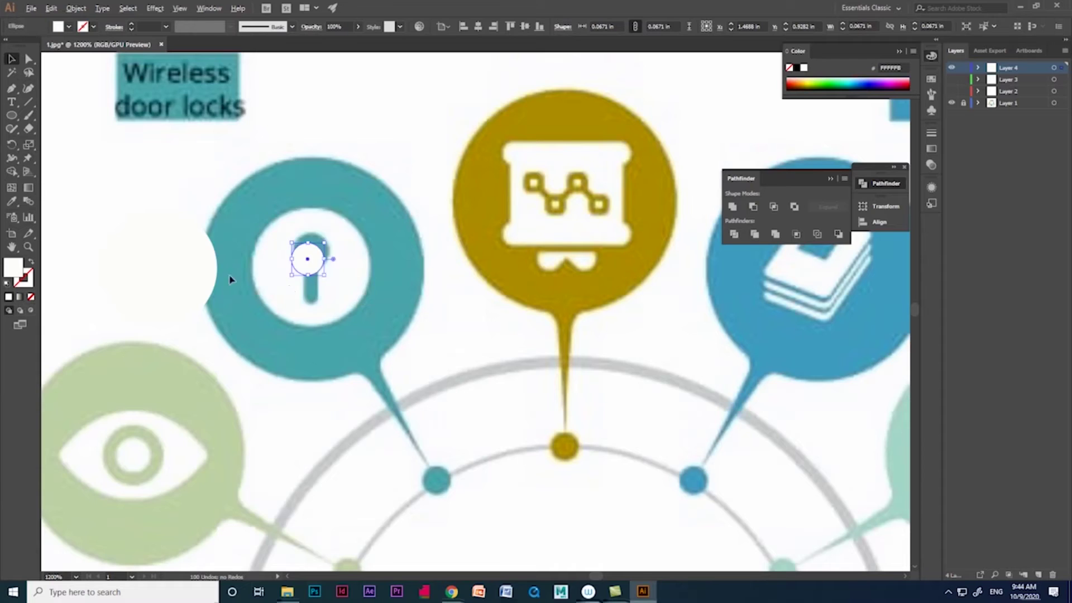
{"action": "scroll", "coordinate": [253, 251], "scroll_direction": "up", "scroll_amount": 3}
{"action": "mouse_move", "coordinate": [676, 278]}
{"action": "left_mouse_down"}
{"action": "mouse_move", "coordinate": [461, 241]}
{"action": "mouse_move", "coordinate": [484, 275]}
{"action": "left_mouse_up"}
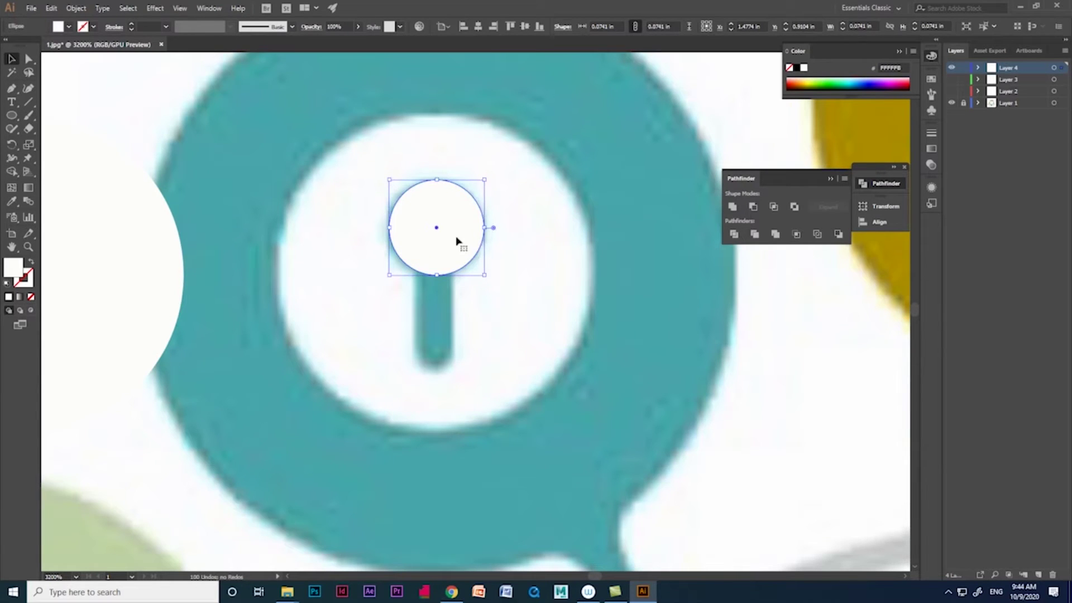
Add a rounded-rectangle stem and merge it with the head into one keyhole
{"action": "left_click", "coordinate": [12, 115]}
{"action": "left_click", "coordinate": [53, 142]}
{"action": "left_click_drag", "start_coordinate": [417, 255], "coordinate": [454, 368]}
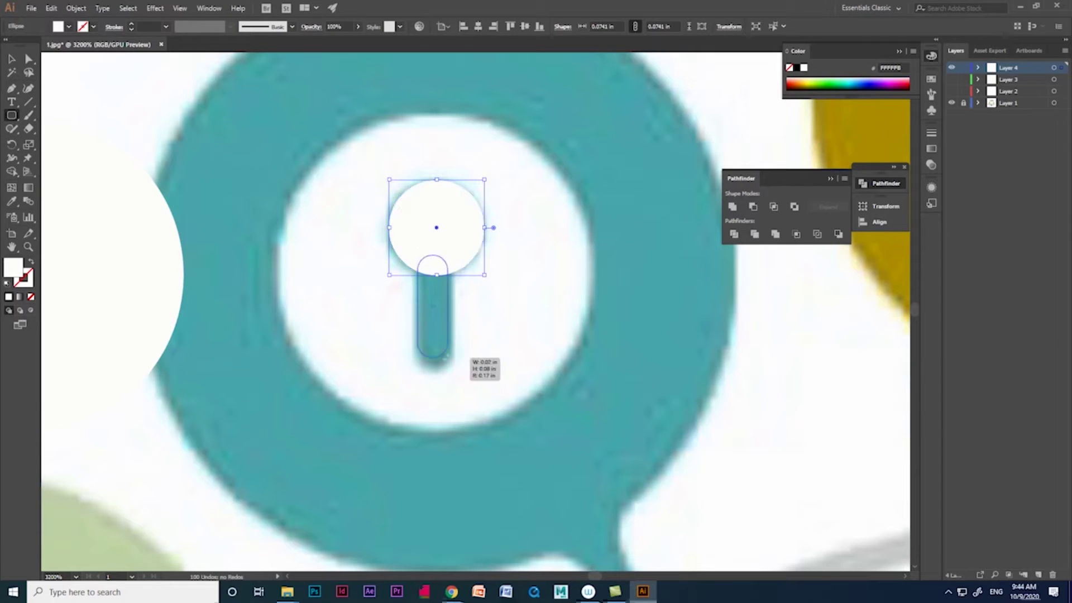
{"action": "left_click", "coordinate": [11, 56]}
{"action": "left_click", "coordinate": [455, 232]}
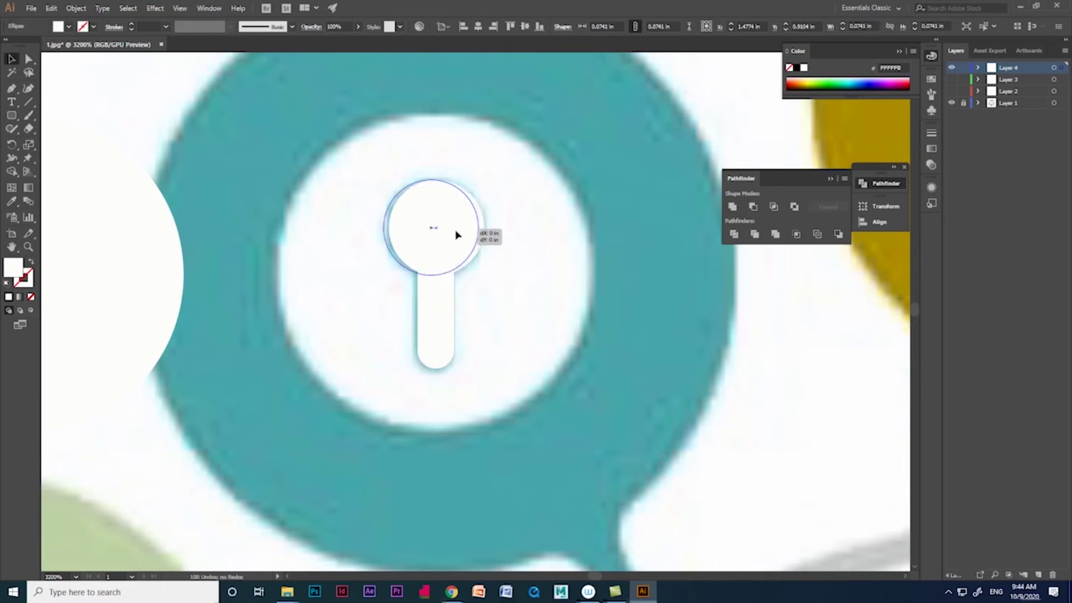
{"action": "left_click", "coordinate": [452, 306], "text": "shift"}
{"action": "left_click", "coordinate": [12, 174]}
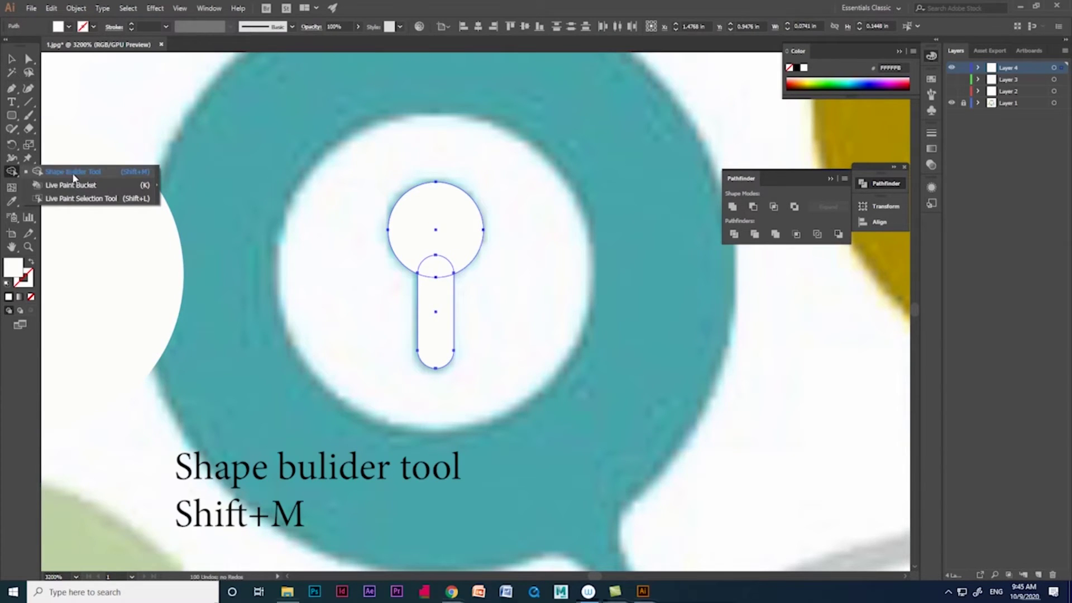
{"action": "left_click_drag", "start_coordinate": [432, 330], "coordinate": [435, 228]}
Exclude the keyhole from the larger white circle and move the lock icon aside
{"action": "left_click", "coordinate": [10, 63]}
{"action": "left_click", "coordinate": [555, 297]}
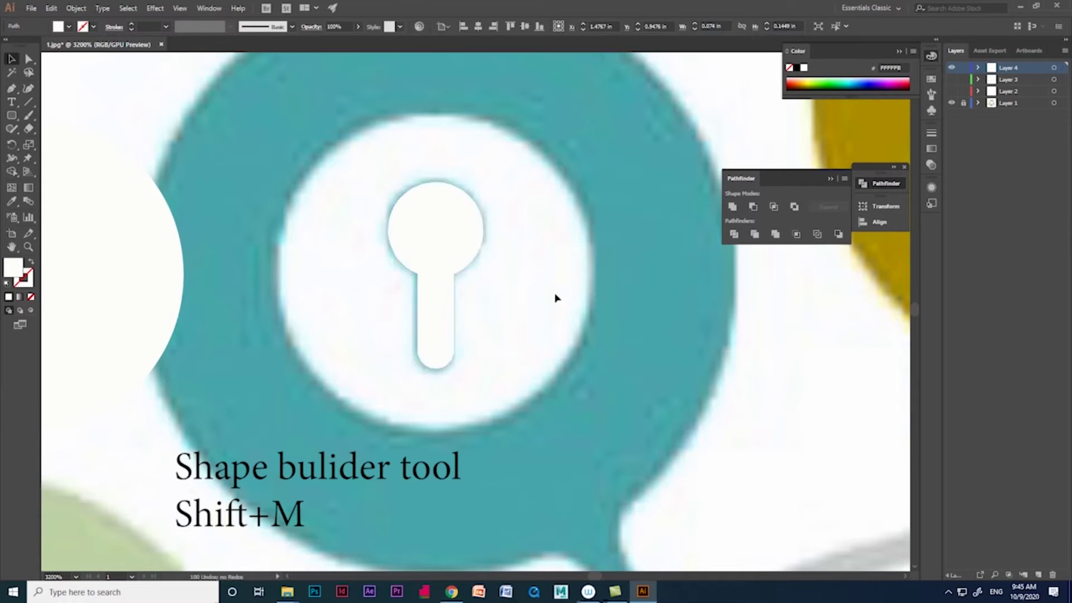
{"action": "key", "text": "ctrl+minus"}
{"action": "left_click_drag", "start_coordinate": [292, 263], "coordinate": [519, 305]}
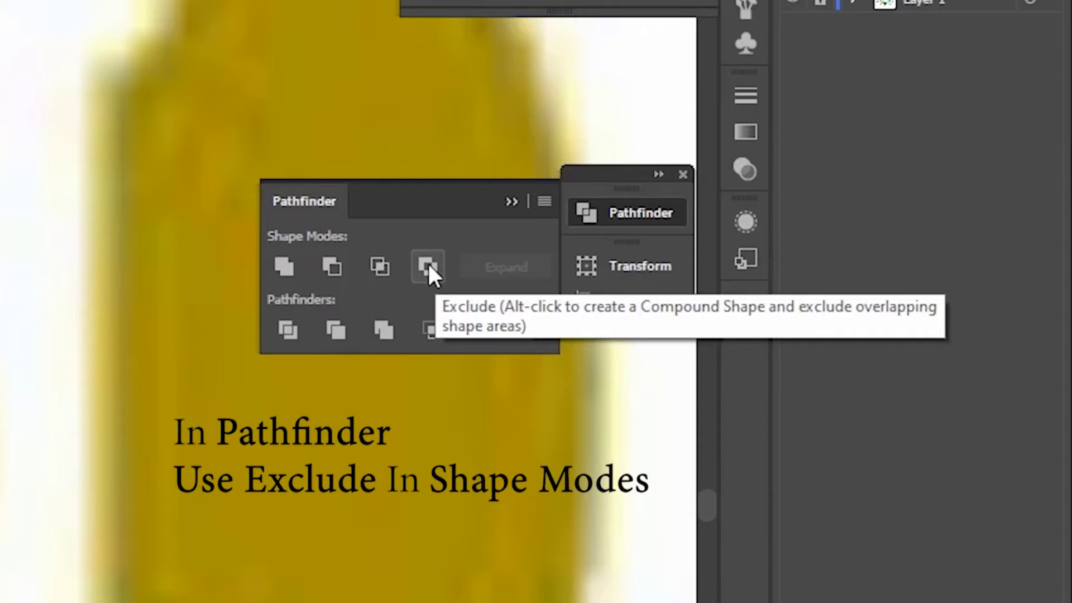
{"action": "left_click", "coordinate": [427, 270]}
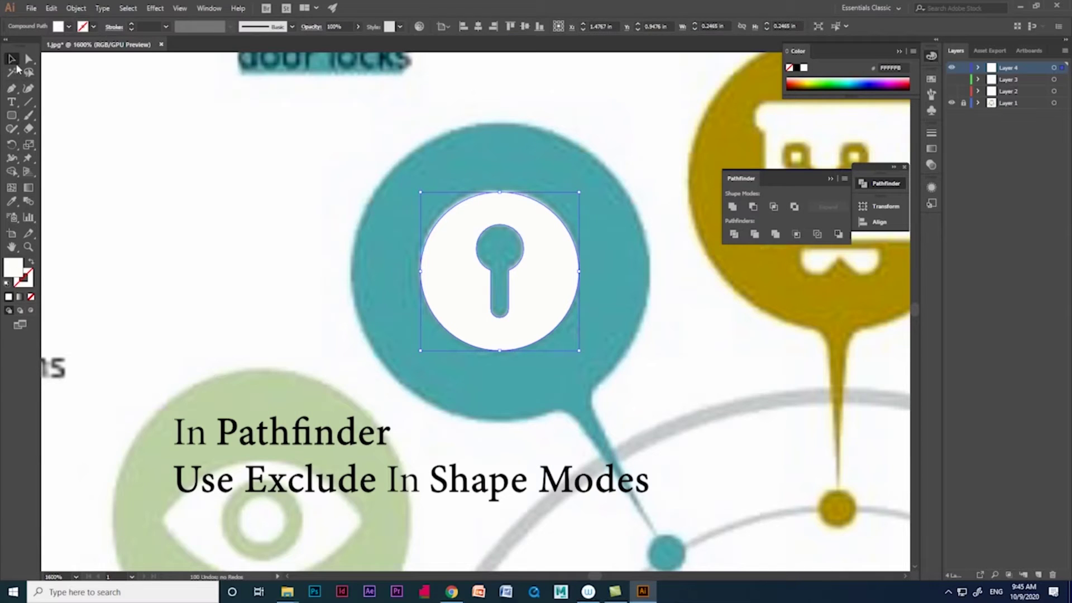
{"action": "left_click_drag", "start_coordinate": [559, 302], "coordinate": [424, 340]}
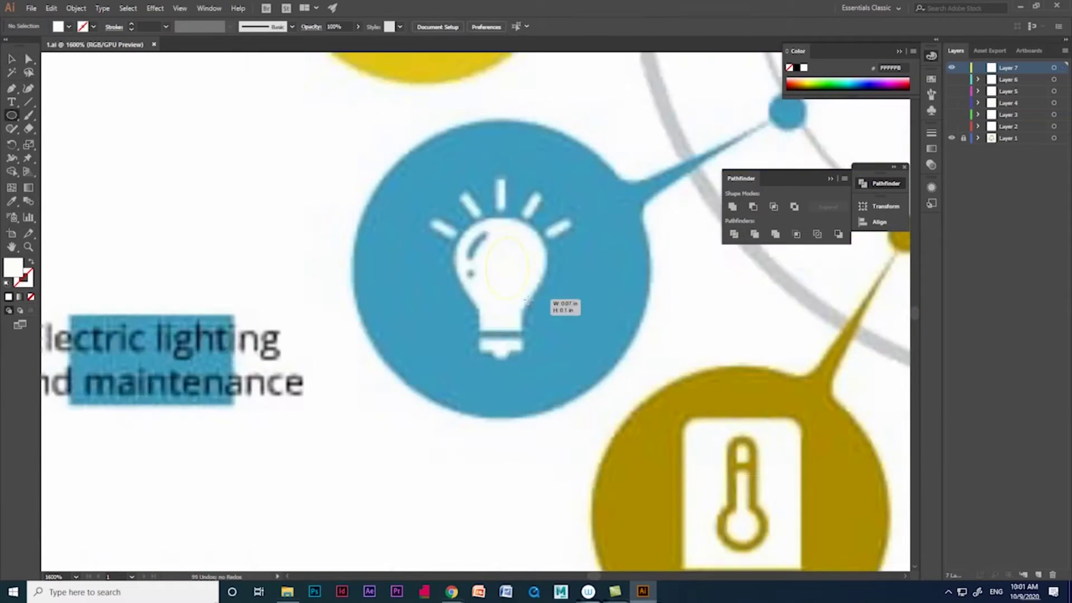
{"action": "left_click_drag", "start_coordinate": [527, 298], "coordinate": [576, 310]}
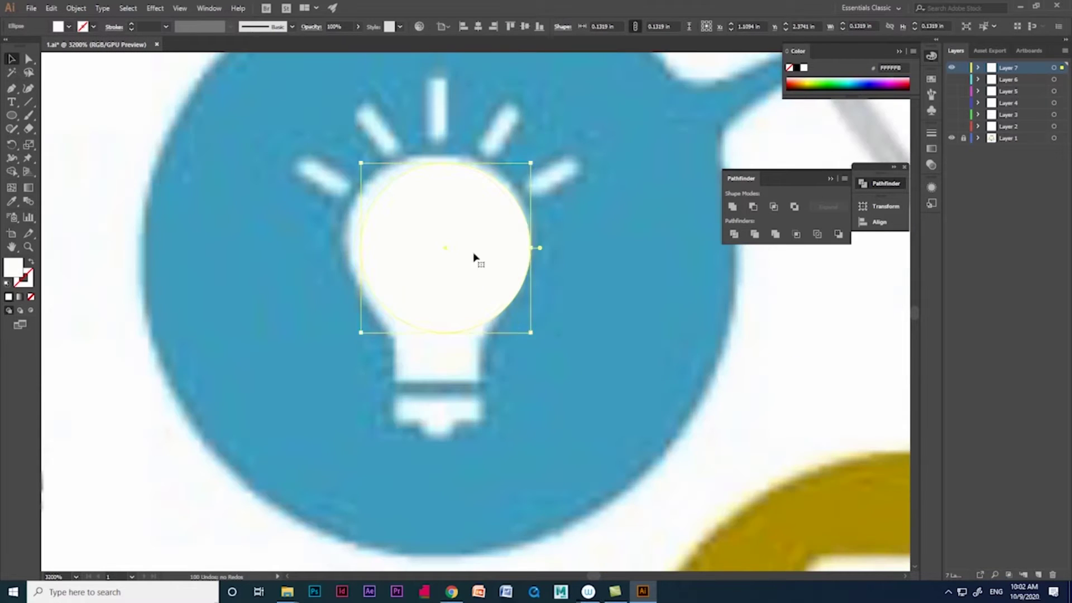
Fit the circle over the bulb's glass and draw a rectangle over its neck
{"action": "left_click_drag", "start_coordinate": [474, 257], "coordinate": [463, 253]}
{"action": "left_click_drag", "start_coordinate": [519, 332], "coordinate": [523, 336]}
{"action": "left_click", "coordinate": [11, 115]}
{"action": "left_click", "coordinate": [56, 115]}
{"action": "mouse_move", "coordinate": [395, 277]}
{"action": "left_mouse_down"}
{"action": "mouse_move", "coordinate": [435, 374]}
{"action": "mouse_move", "coordinate": [474, 371]}
{"action": "left_mouse_up"}
Merge the circle and neck rectangle into one bulb shape and move it left
{"action": "key", "text": "v"}
{"action": "left_click", "coordinate": [439, 223]}
{"action": "left_click", "coordinate": [15, 171]}
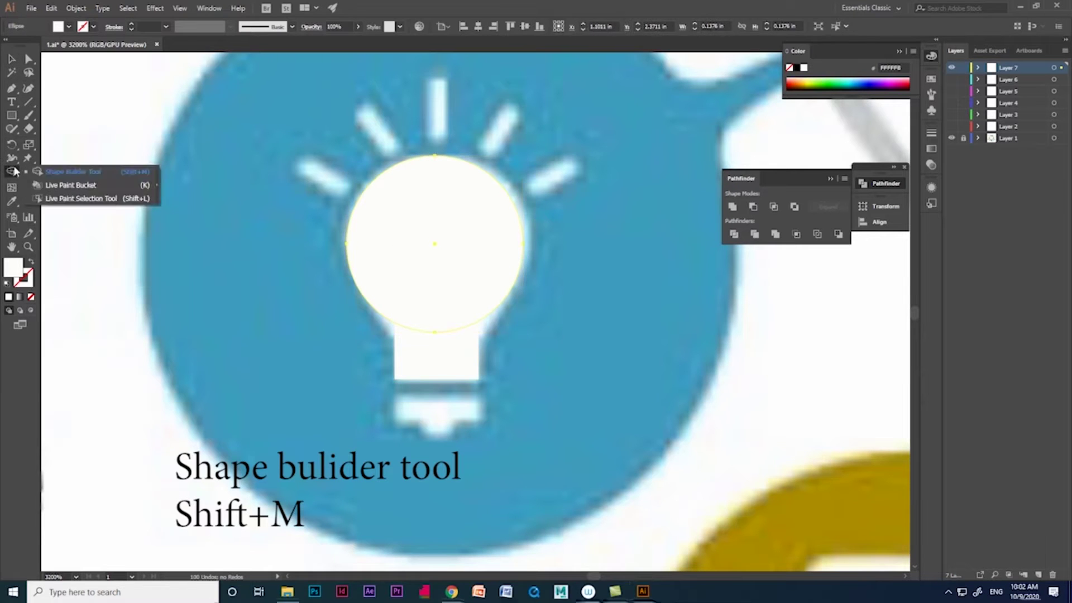
{"action": "left_click", "coordinate": [469, 357], "text": "shift"}
{"action": "left_click", "coordinate": [11, 172]}
{"action": "left_click", "coordinate": [56, 178]}
{"action": "left_click_drag", "start_coordinate": [424, 257], "coordinate": [436, 357]}
{"action": "key", "text": "a"}
{"action": "mouse_move", "coordinate": [466, 309]}
{"action": "left_mouse_down"}
{"action": "mouse_move", "coordinate": [335, 292]}
{"action": "mouse_move", "coordinate": [327, 325]}
{"action": "mouse_move", "coordinate": [282, 325]}
{"action": "left_mouse_up"}
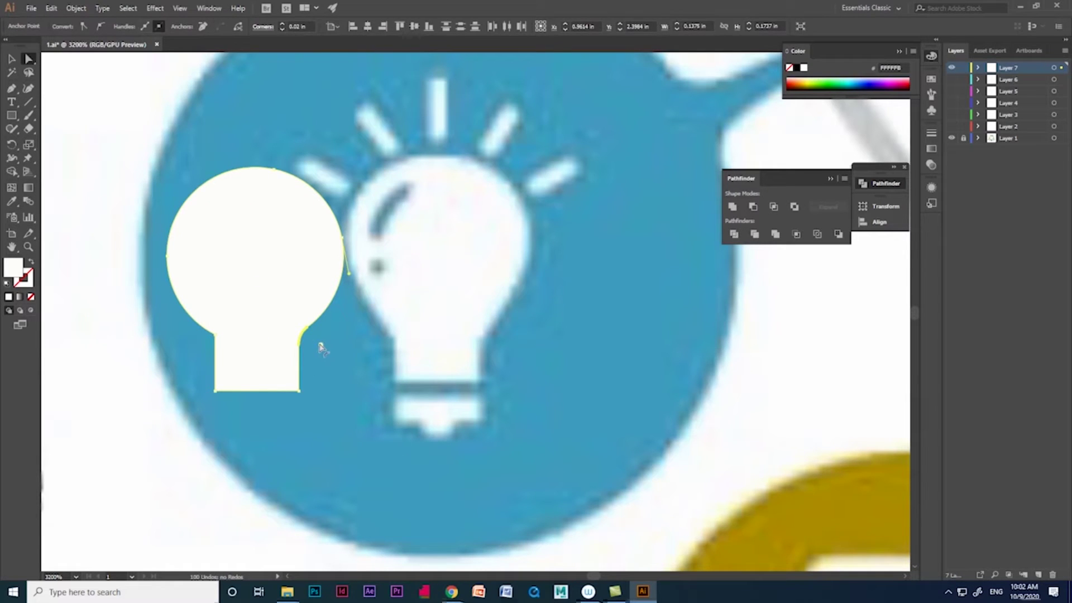
Draw the base bar and a small tip circle and merge them with Shape Builder
{"action": "key", "text": "v"}
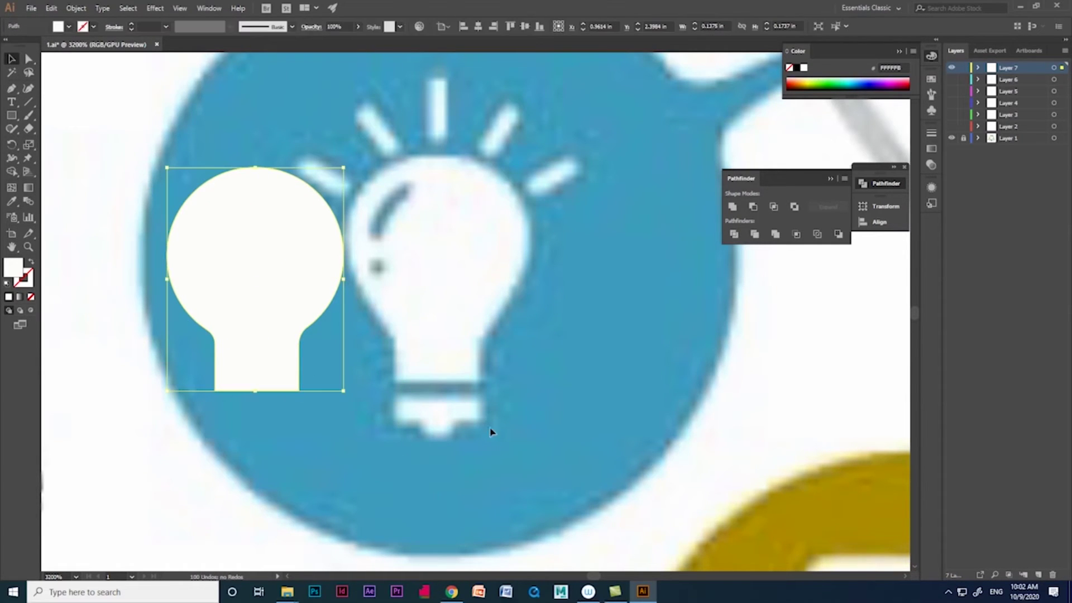
{"action": "left_click", "coordinate": [11, 115]}
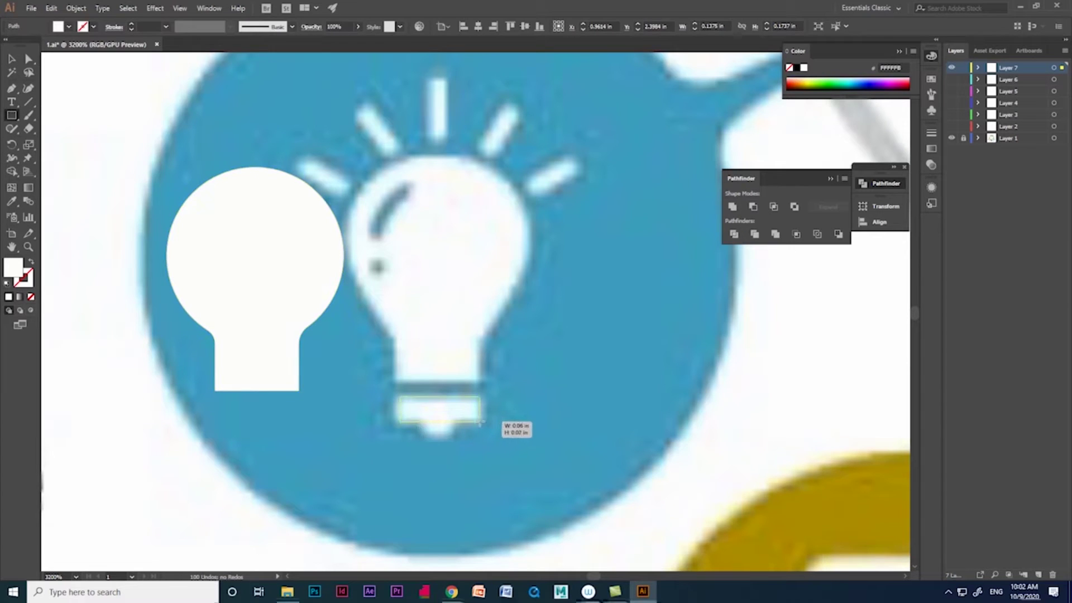
{"action": "left_click_drag", "start_coordinate": [446, 422], "coordinate": [481, 419]}
{"action": "left_click_drag", "start_coordinate": [11, 115], "coordinate": [40, 141]}
{"action": "mouse_move", "coordinate": [438, 426]}
{"action": "left_mouse_down"}
{"action": "mouse_move", "coordinate": [460, 435]}
{"action": "mouse_move", "coordinate": [442, 425]}
{"action": "left_mouse_up"}
{"action": "scroll", "coordinate": [441, 425], "scroll_direction": "up", "scroll_amount": 5}
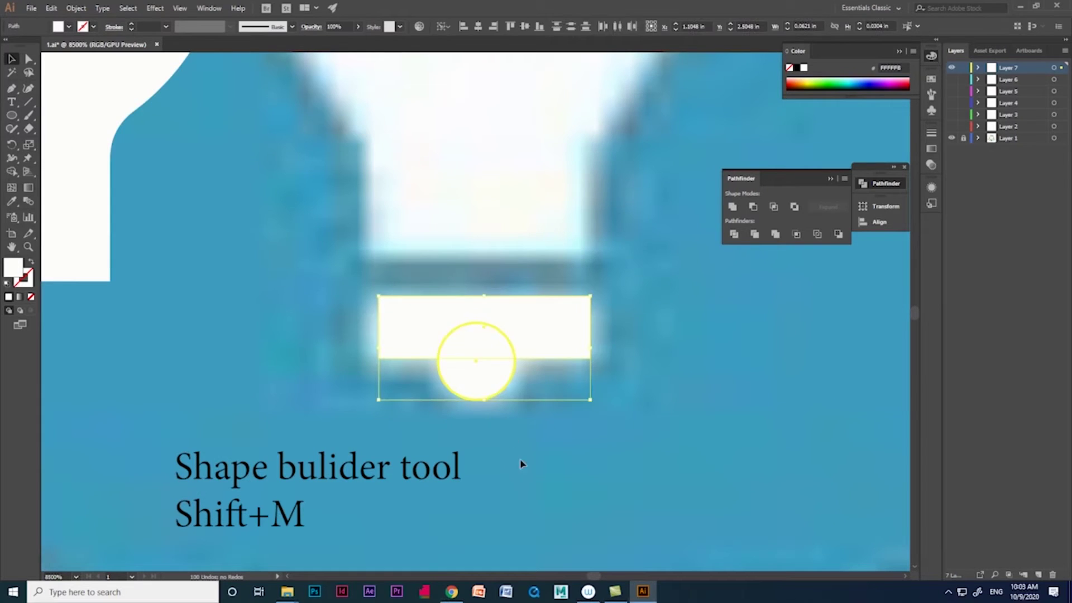
{"action": "key", "text": "shift+m"}
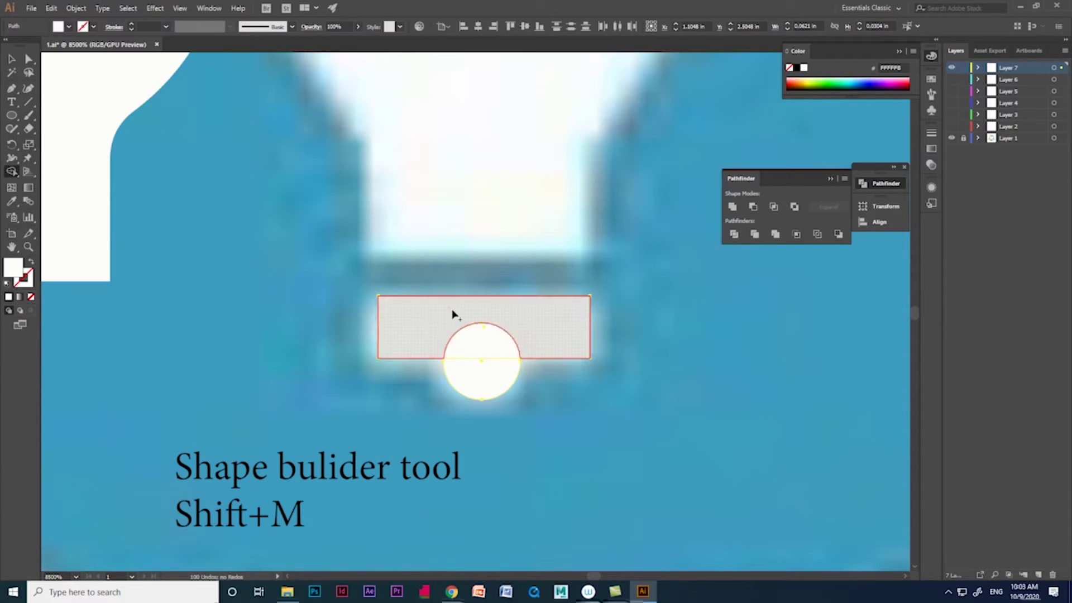
{"action": "left_click_drag", "start_coordinate": [453, 311], "coordinate": [481, 380]}
{"action": "key", "text": "v"}
{"action": "scroll", "coordinate": [356, 365], "scroll_direction": "down", "scroll_amount": 5}
Align the traced bulb body on the original and draw a thin bar over the top ray
{"action": "left_click_drag", "start_coordinate": [248, 281], "coordinate": [385, 275]}
{"action": "left_click", "coordinate": [394, 365], "text": "shift"}
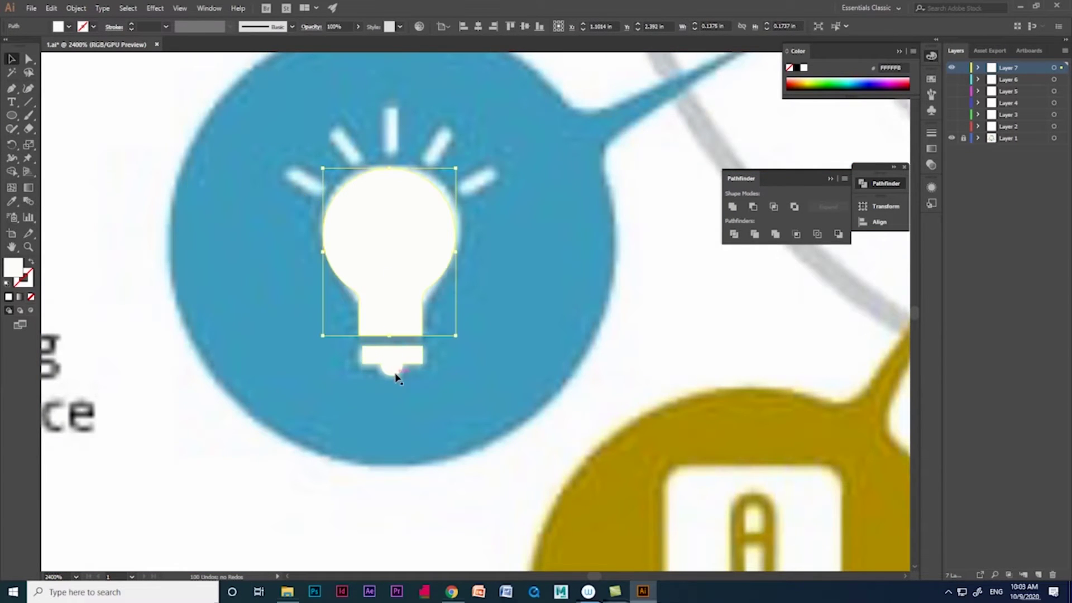
{"action": "scroll", "coordinate": [423, 290], "scroll_direction": "up", "scroll_amount": 1}
{"action": "left_click_drag", "start_coordinate": [11, 115], "coordinate": [41, 115]}
{"action": "left_click_drag", "start_coordinate": [375, 91], "coordinate": [393, 152]}
Make rotated copies of the ray bar with Ctrl+D and fit the upper-left ray into place
{"action": "key", "text": "r"}
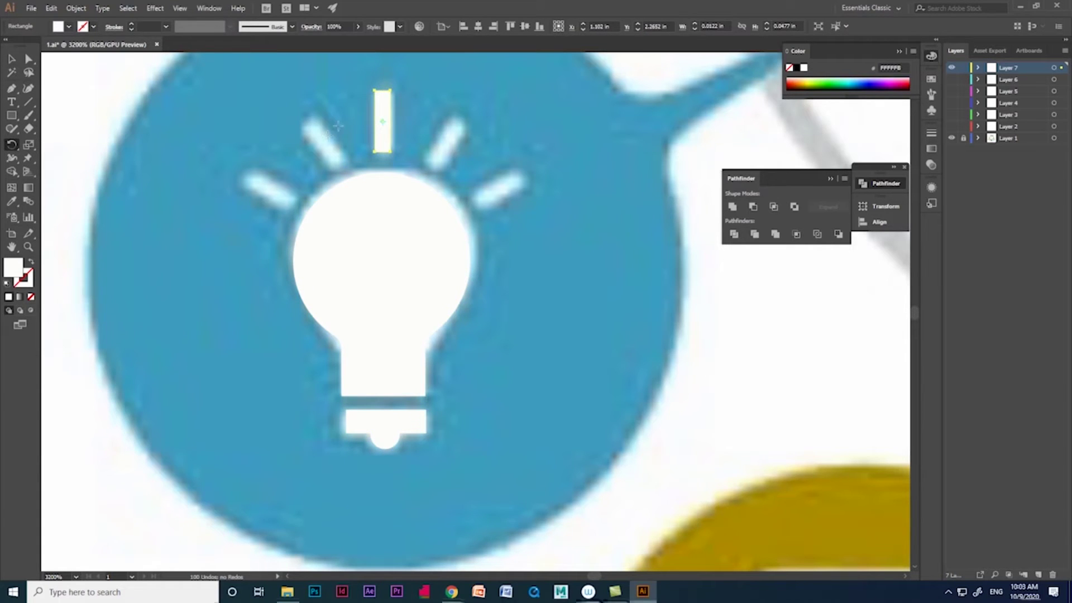
{"action": "left_click_drag", "start_coordinate": [437, 158], "coordinate": [438, 160]}
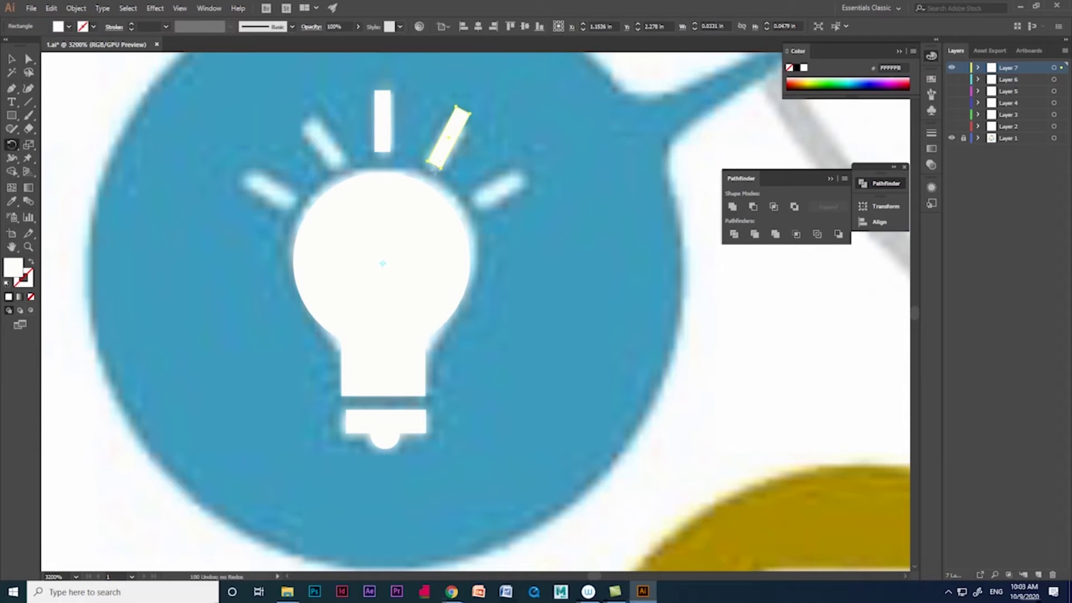
{"action": "key", "text": "ctrl+d"}
{"action": "left_click", "coordinate": [421, 148], "text": "alt"}
{"action": "key", "text": "Escape"}
{"action": "left_click_drag", "start_coordinate": [508, 188], "coordinate": [236, 170]}
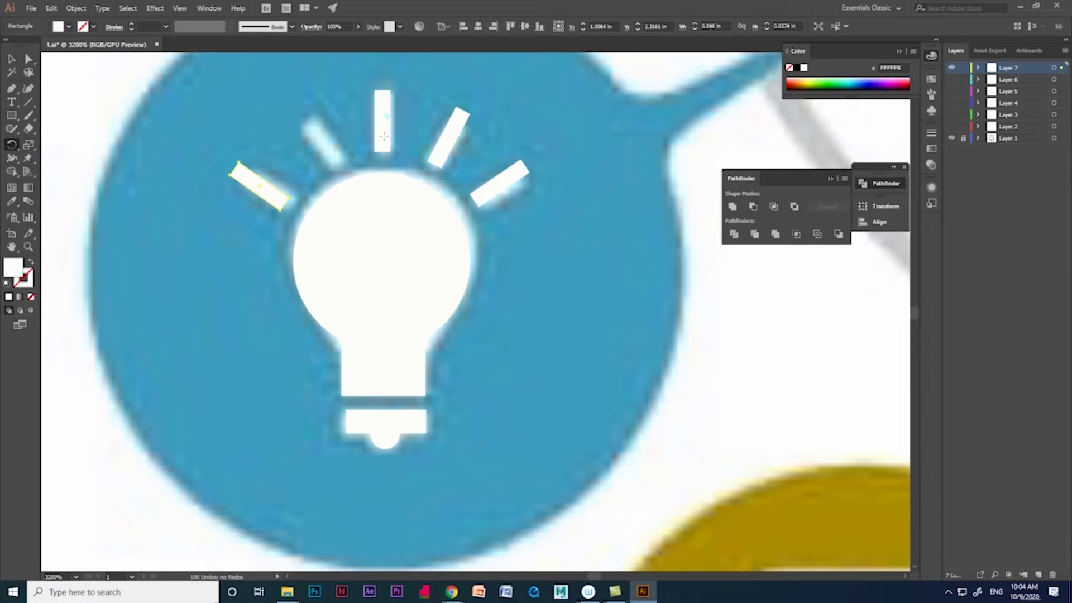
{"action": "key", "text": "v"}
{"action": "left_click_drag", "start_coordinate": [282, 206], "coordinate": [291, 205]}
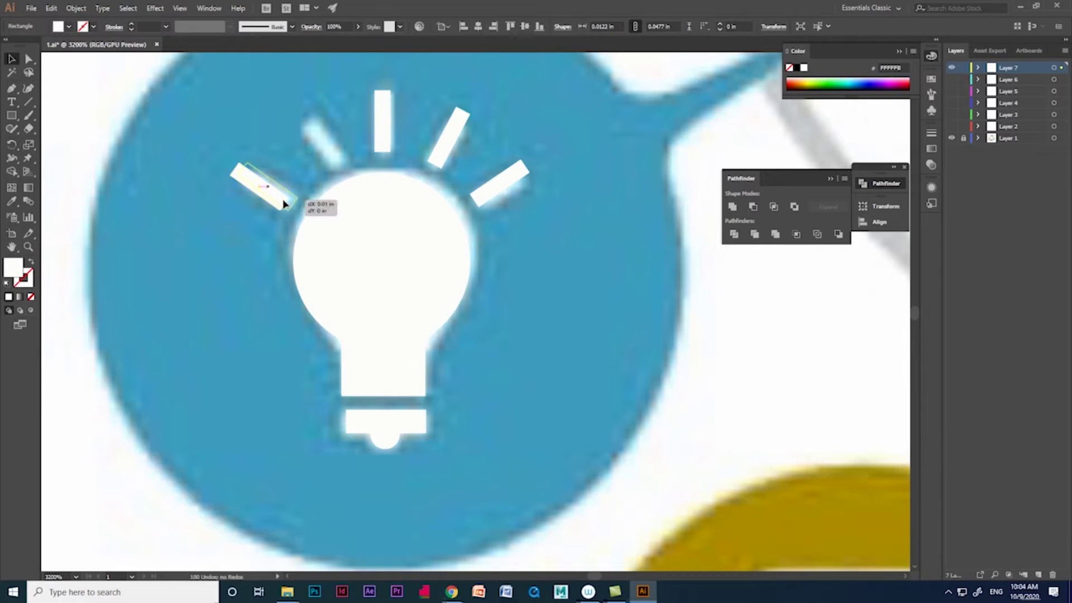
Rotate another copy of the top ray to cover the remaining upper-left ray
{"action": "left_click", "coordinate": [10, 145]}
{"action": "left_click_drag", "start_coordinate": [389, 133], "coordinate": [321, 136]}
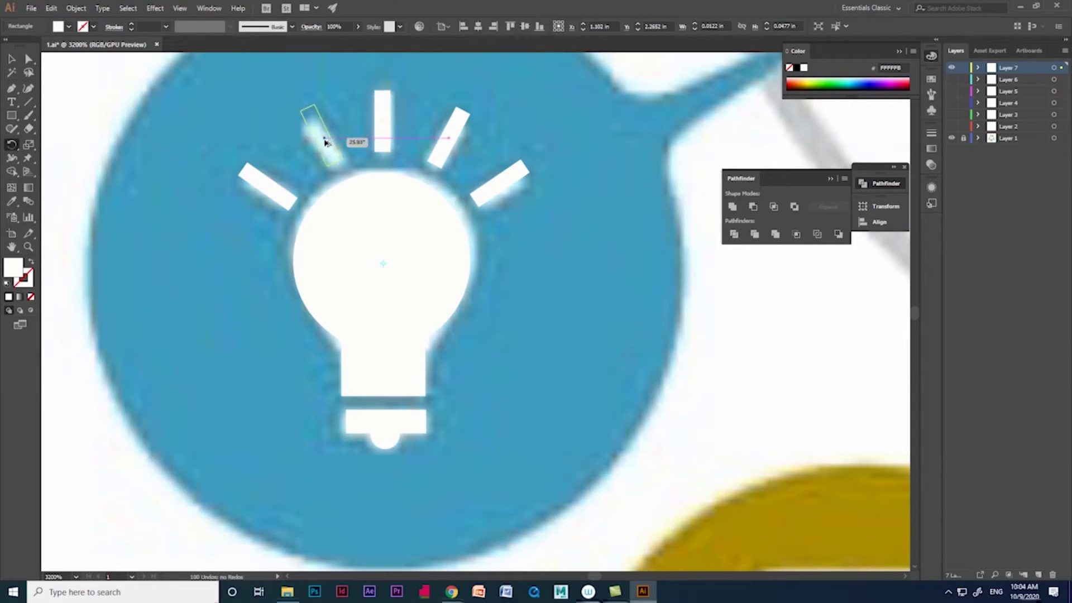
{"action": "key", "text": "v"}
{"action": "left_click", "coordinate": [335, 123]}
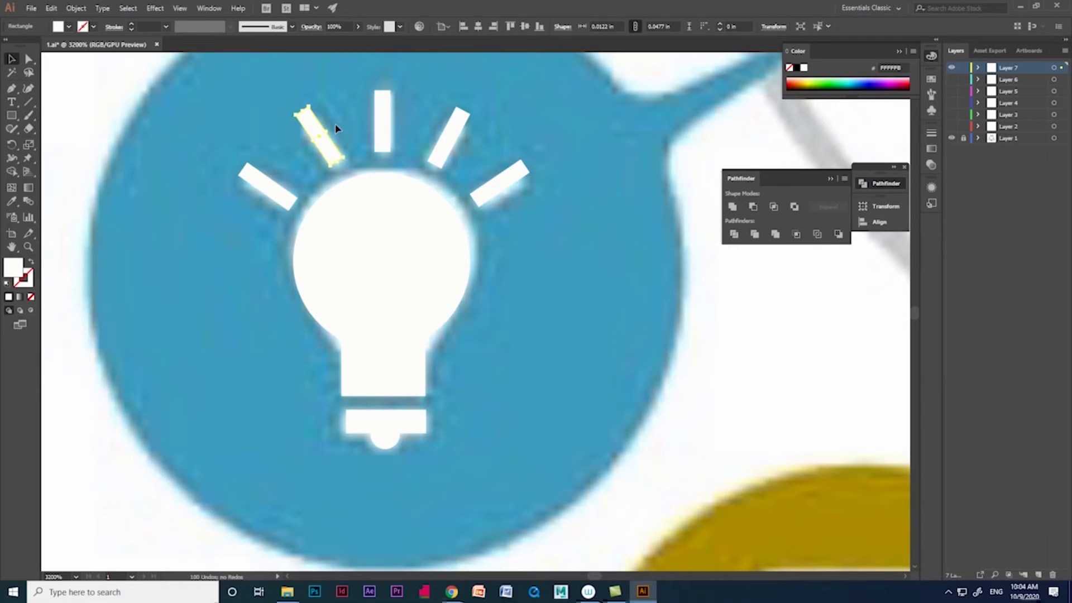
{"action": "scroll", "coordinate": [313, 167], "scroll_direction": "down", "scroll_amount": 3}
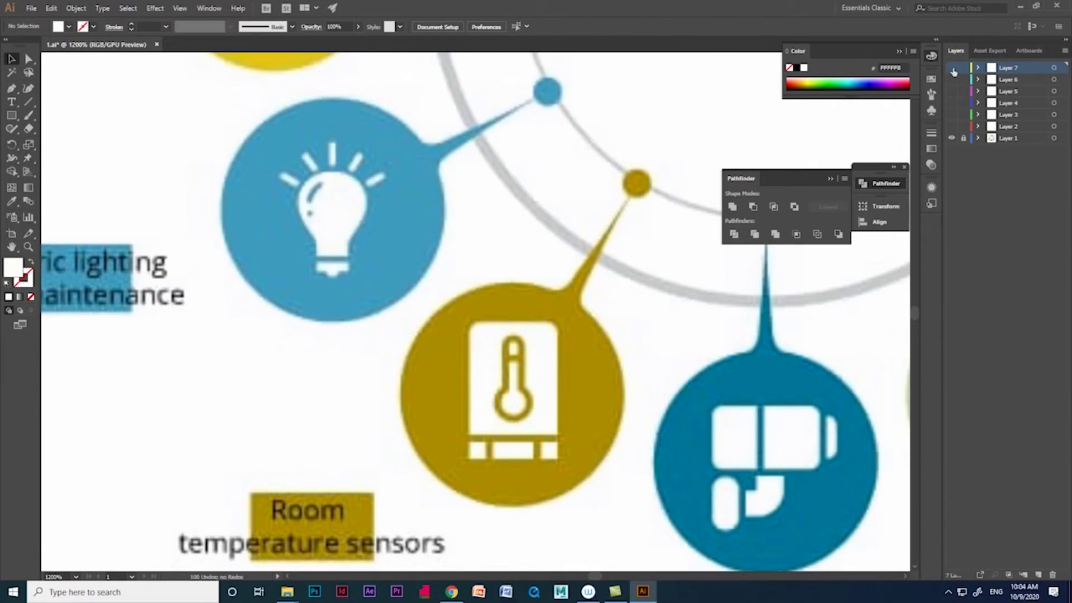
Draw a small white ellipse for the bulb's highlight dot
{"action": "scroll", "coordinate": [310, 197], "scroll_direction": "up", "scroll_amount": 3}
{"action": "left_click_drag", "start_coordinate": [11, 115], "coordinate": [62, 142]}
{"action": "scroll", "coordinate": [312, 227], "scroll_direction": "up", "scroll_amount": 2}
{"action": "left_click_drag", "start_coordinate": [323, 204], "coordinate": [342, 222]}
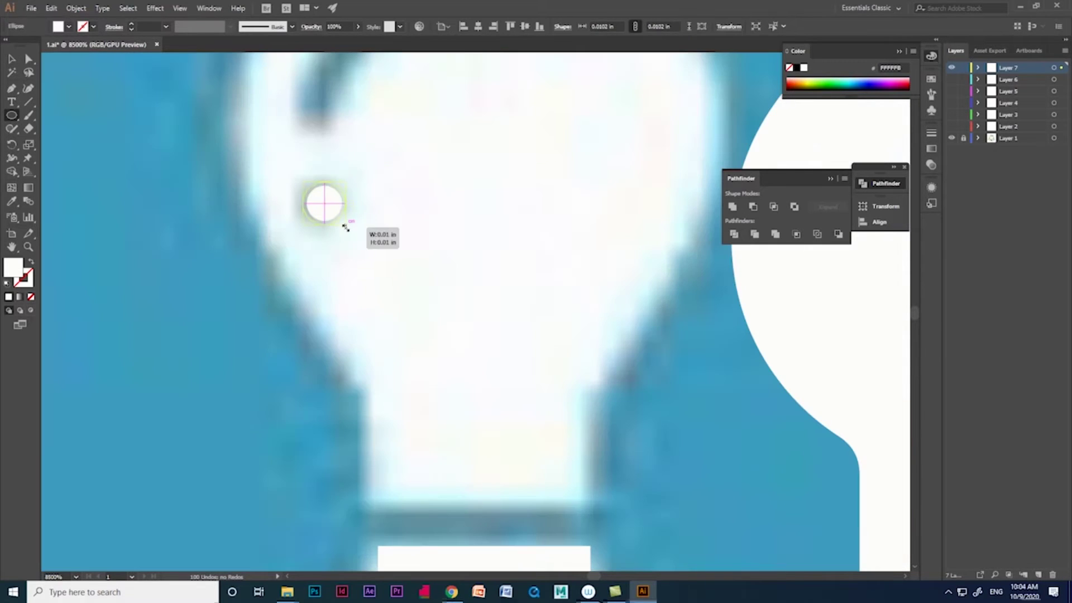
{"action": "key", "text": "v"}
{"action": "scroll", "coordinate": [334, 207], "scroll_direction": "up", "scroll_amount": 4}
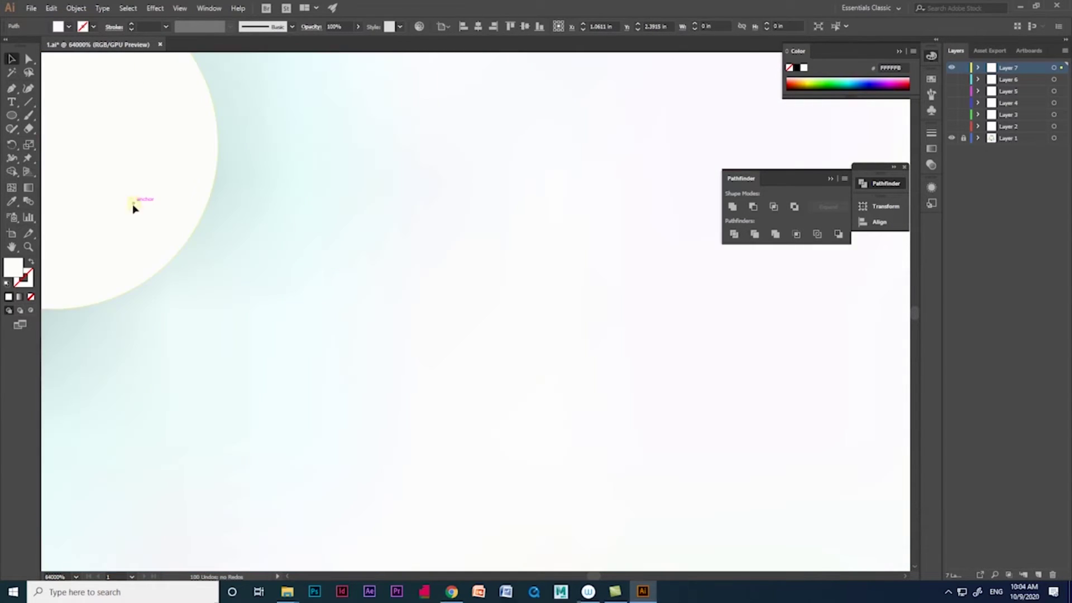
{"action": "key", "text": "ctrl+z"}
{"action": "scroll", "coordinate": [140, 198], "scroll_direction": "down", "scroll_amount": 5}
{"action": "scroll", "coordinate": [263, 280], "scroll_direction": "down", "scroll_amount": 4}
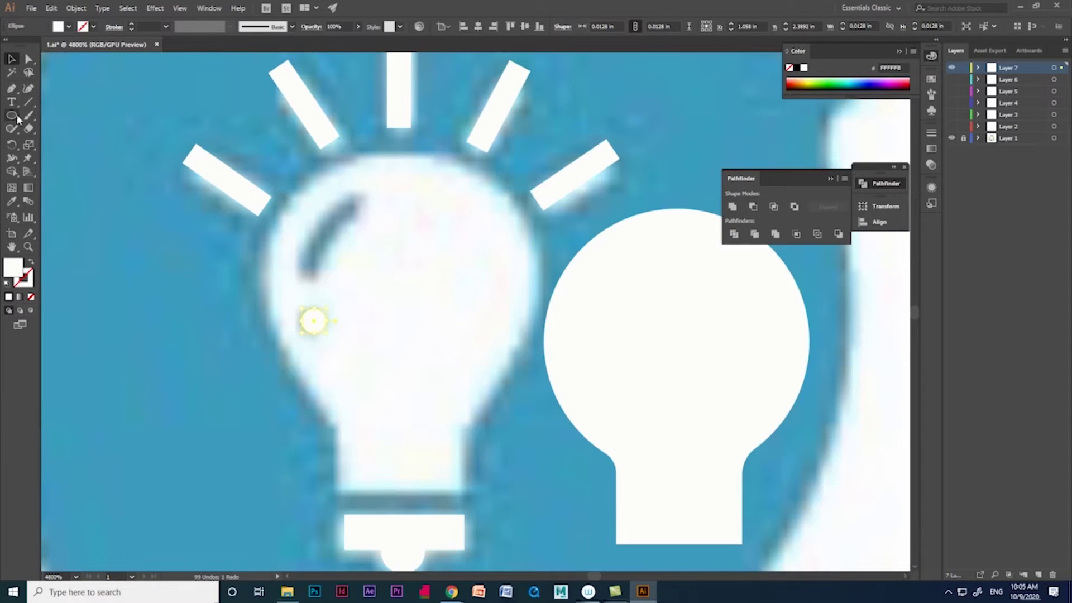
Draw a thin rectangle along the bulb for the curved highlight streak
{"action": "left_click_drag", "start_coordinate": [17, 117], "coordinate": [56, 114]}
{"action": "mouse_move", "coordinate": [311, 274]}
{"action": "left_mouse_down"}
{"action": "mouse_move", "coordinate": [324, 200]}
{"action": "mouse_move", "coordinate": [344, 219]}
{"action": "left_mouse_up"}
{"action": "key", "text": "v"}
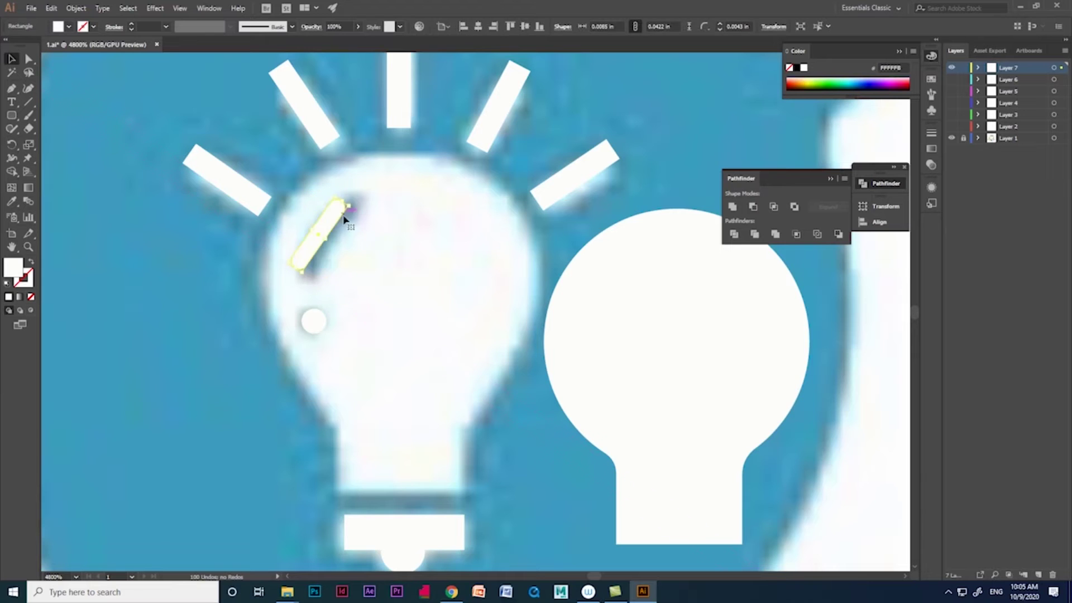
{"action": "scroll", "coordinate": [344, 219], "scroll_direction": "up", "scroll_amount": 5}
Add an anchor point to the highlight pill and bend its edge into a curve
{"action": "key", "text": "a"}
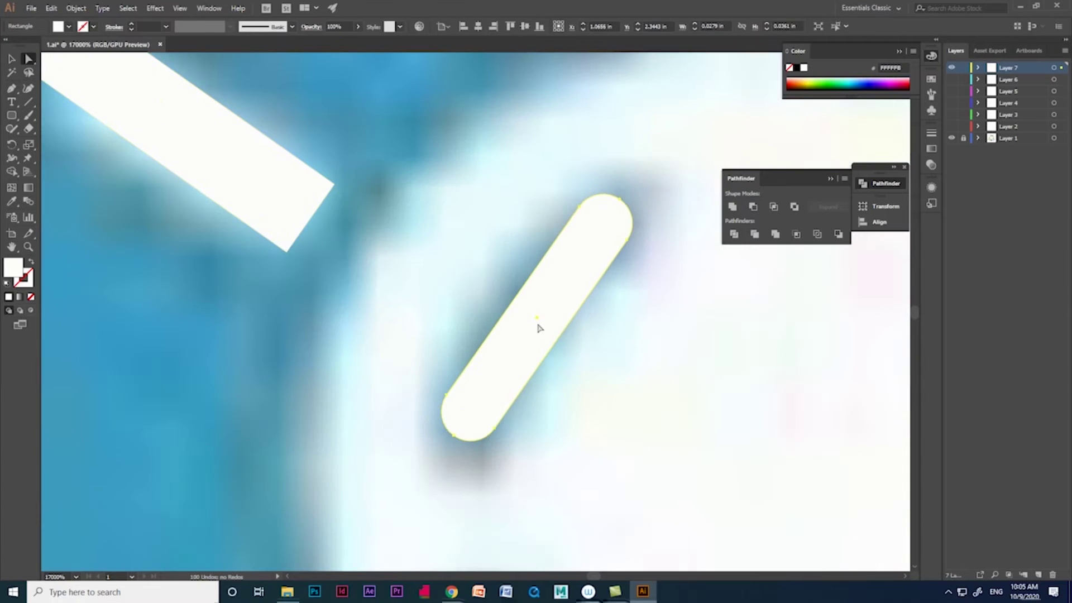
{"action": "scroll", "coordinate": [475, 329], "scroll_direction": "down", "scroll_amount": 3}
{"action": "scroll", "coordinate": [411, 332], "scroll_direction": "down", "scroll_amount": 2}
{"action": "left_click", "coordinate": [475, 168]}
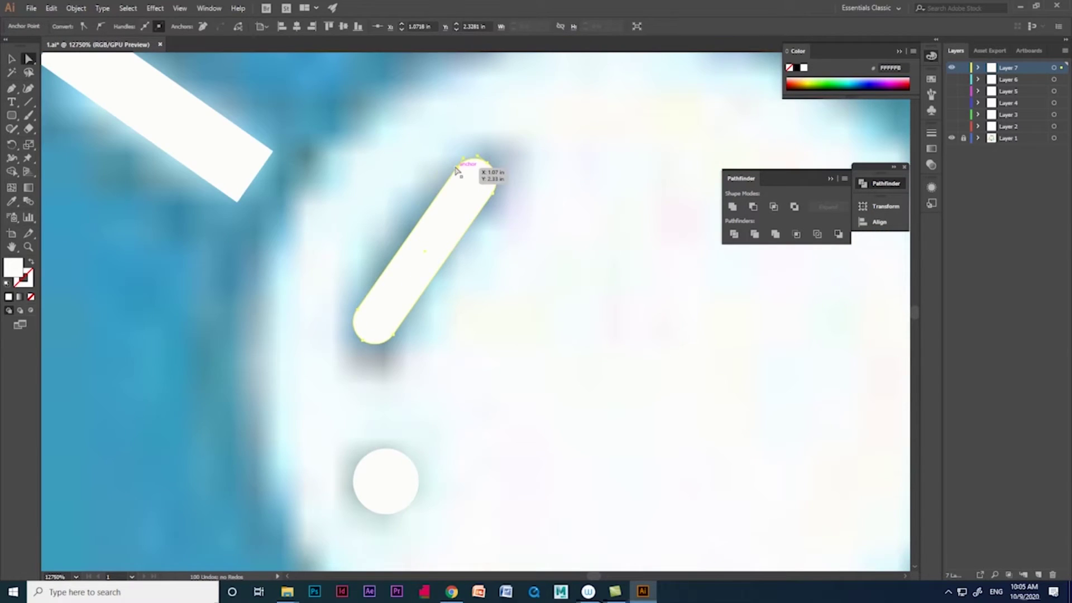
{"action": "left_click_drag", "start_coordinate": [11, 89], "coordinate": [56, 102]}
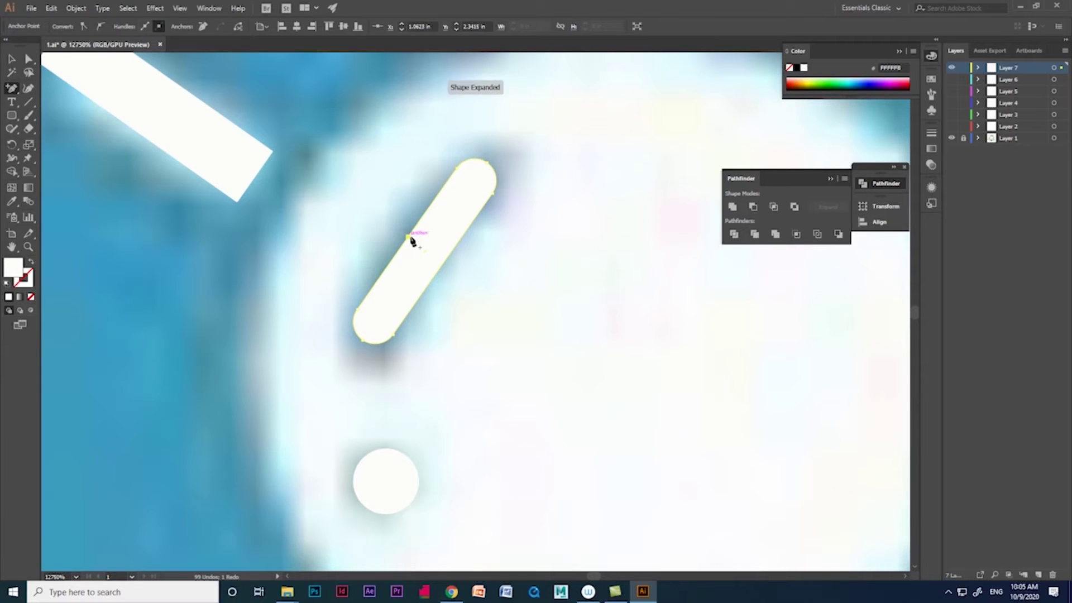
{"action": "left_click_drag", "start_coordinate": [447, 263], "coordinate": [442, 273]}
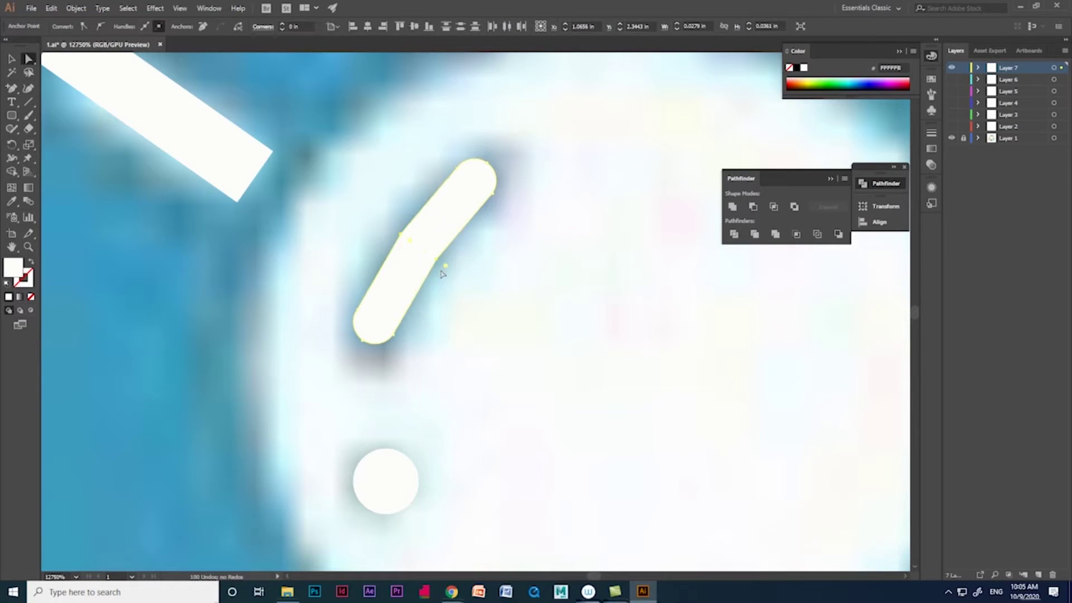
{"action": "left_click", "coordinate": [833, 486]}
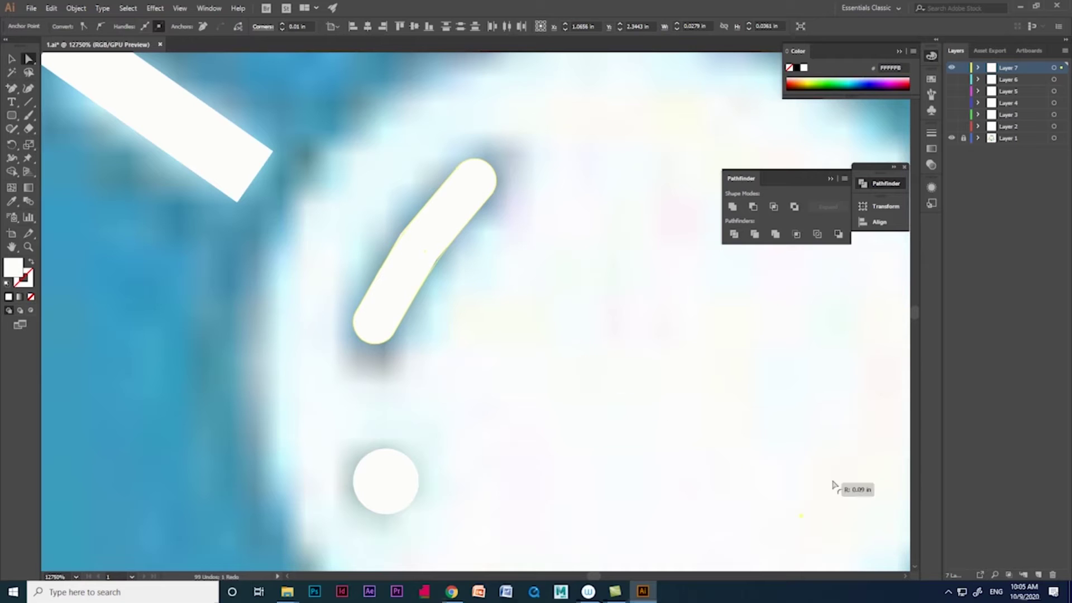
{"action": "key", "text": "v"}
Position the white bulb on the original and Exclude the highlight shapes from it
{"action": "scroll", "coordinate": [641, 349], "scroll_direction": "down", "scroll_amount": 4}
{"action": "left_click_drag", "start_coordinate": [641, 349], "coordinate": [457, 316]}
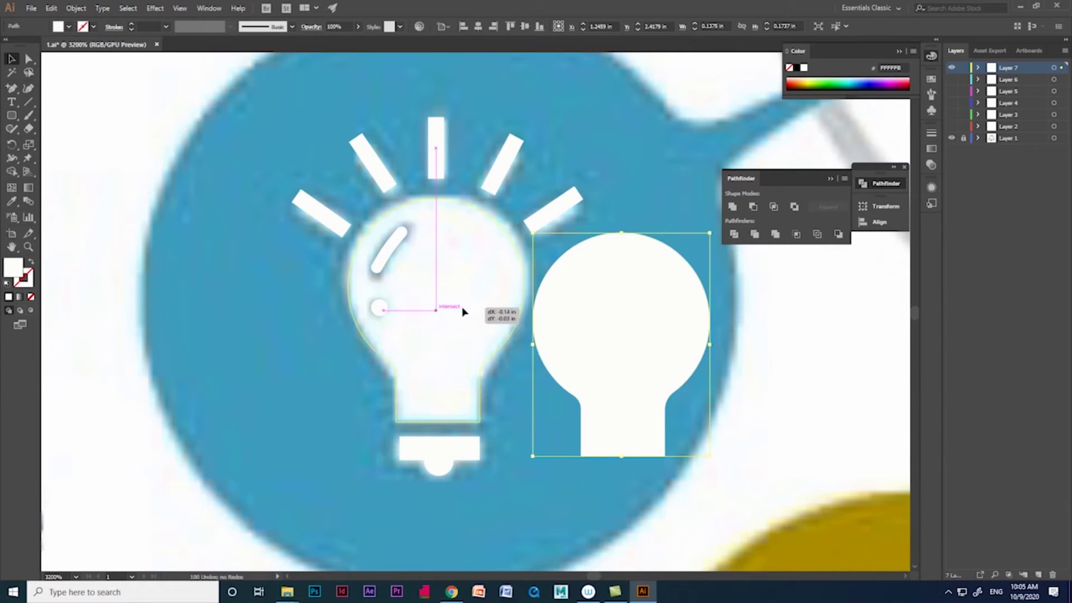
{"action": "left_click", "coordinate": [390, 249]}
{"action": "left_click", "coordinate": [377, 312], "text": "shift"}
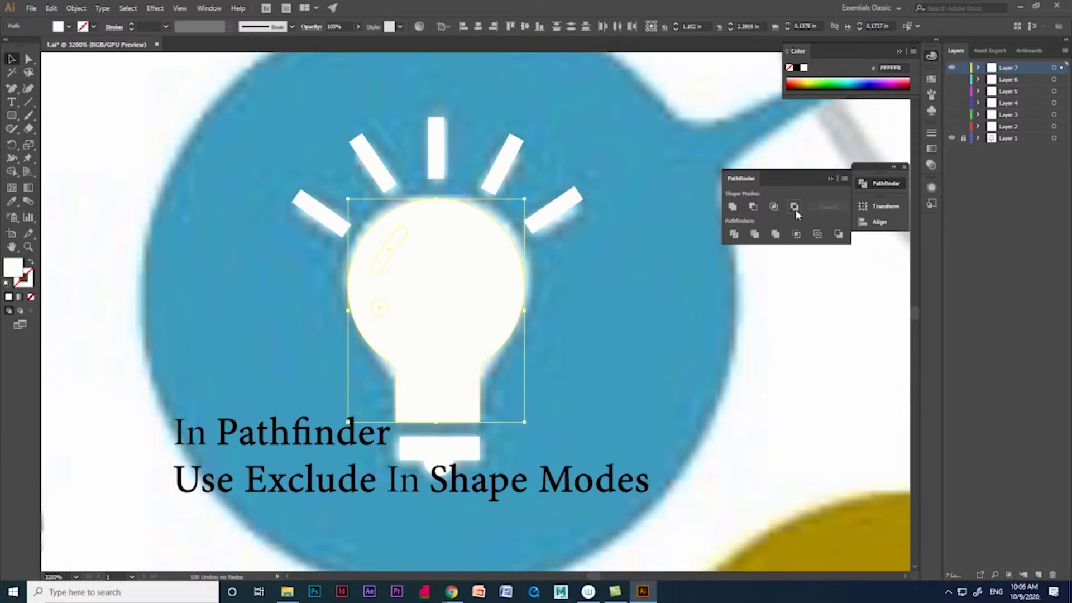
{"action": "left_click", "coordinate": [428, 273]}
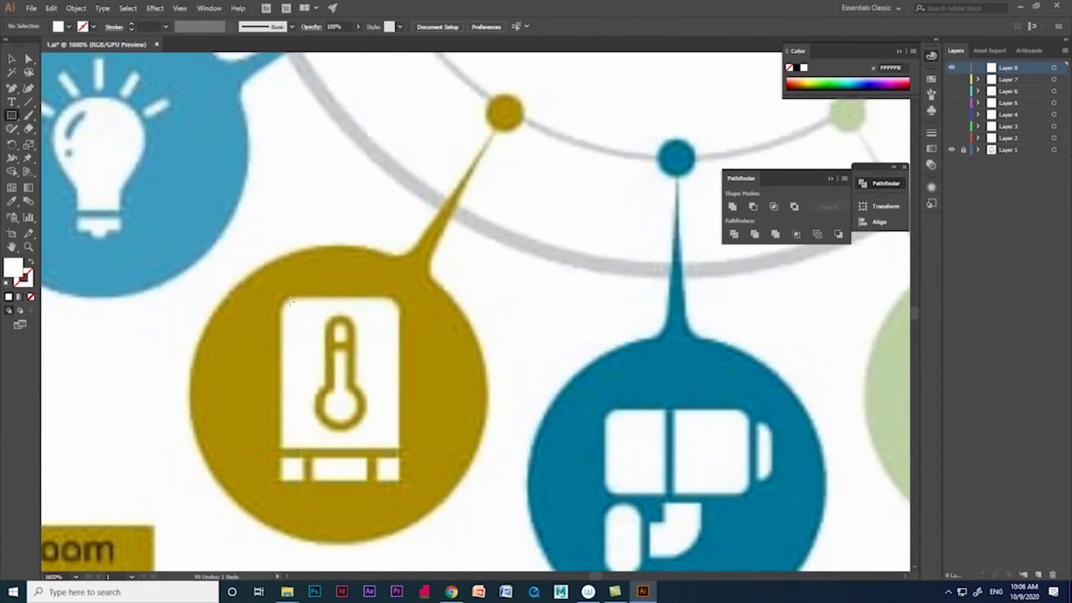
Draw a white rectangle over the thermometer card and reshape its corners with Direct Selection
{"action": "mouse_move", "coordinate": [317, 343]}
{"action": "left_mouse_down"}
{"action": "mouse_move", "coordinate": [328, 414]}
{"action": "mouse_move", "coordinate": [399, 447]}
{"action": "left_mouse_up"}
{"action": "key", "text": "a"}
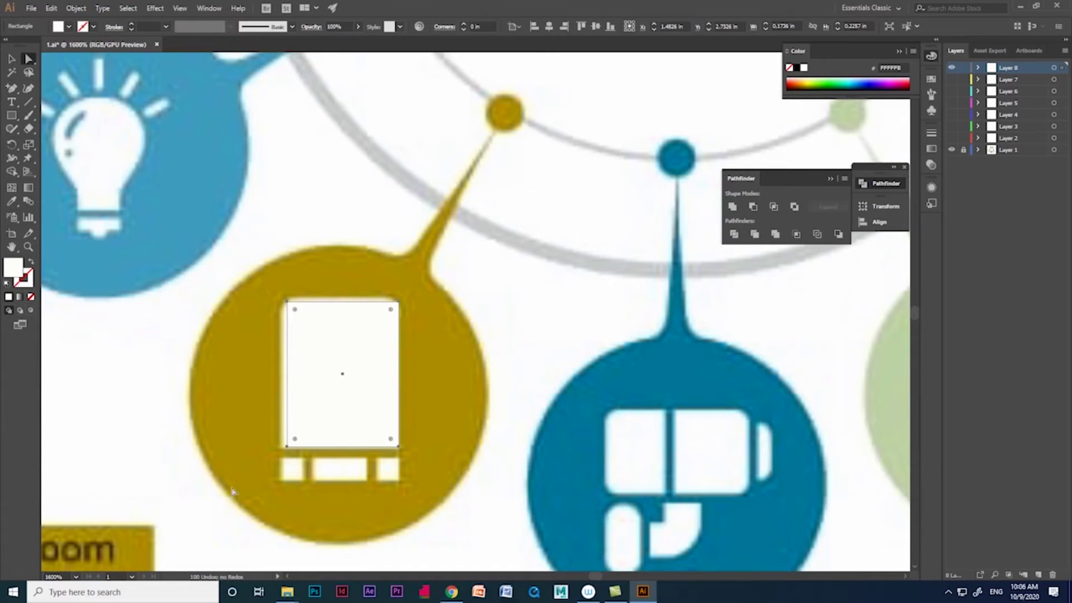
{"action": "left_click", "coordinate": [287, 447]}
{"action": "key", "text": "Left"}
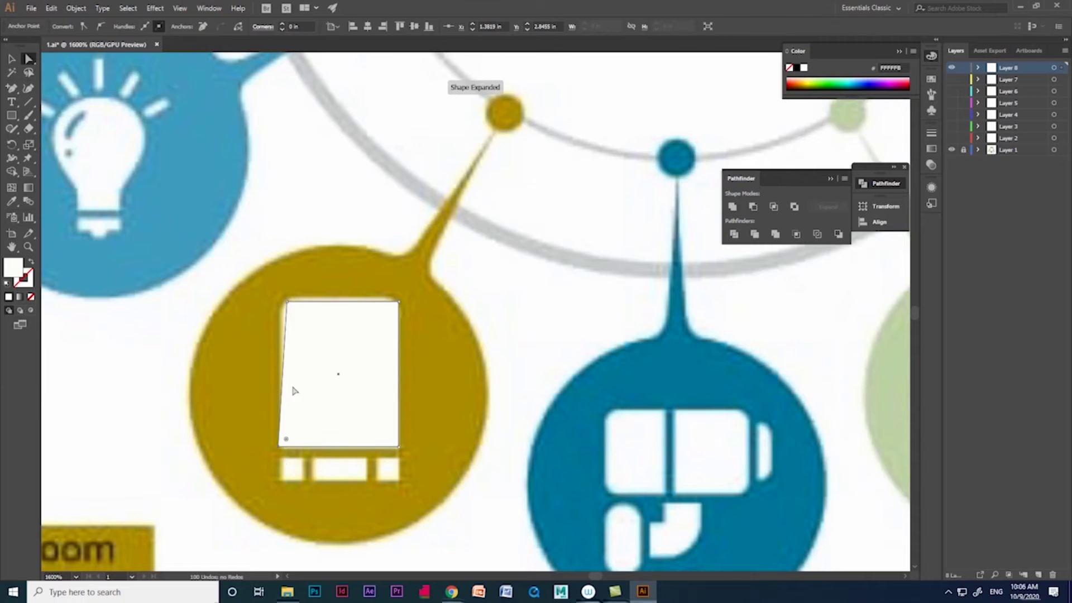
{"action": "left_click_drag", "start_coordinate": [304, 323], "coordinate": [311, 313]}
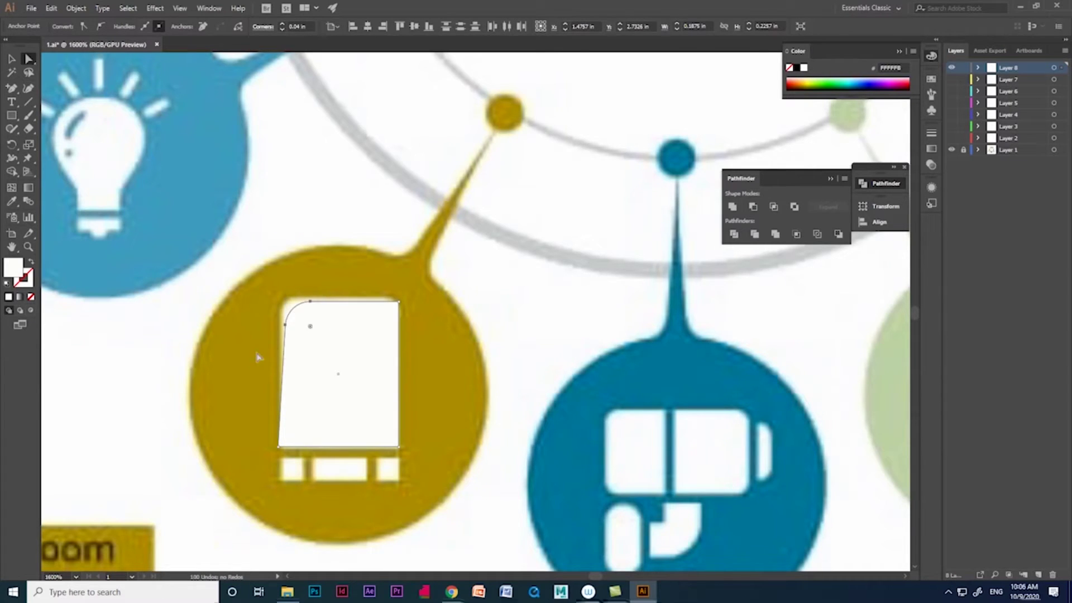
{"action": "scroll", "coordinate": [271, 324], "scroll_direction": "up", "scroll_amount": 2}
{"action": "mouse_move", "coordinate": [520, 284]}
{"action": "left_mouse_down"}
{"action": "mouse_move", "coordinate": [519, 338]}
{"action": "mouse_move", "coordinate": [531, 311]}
{"action": "left_mouse_up"}
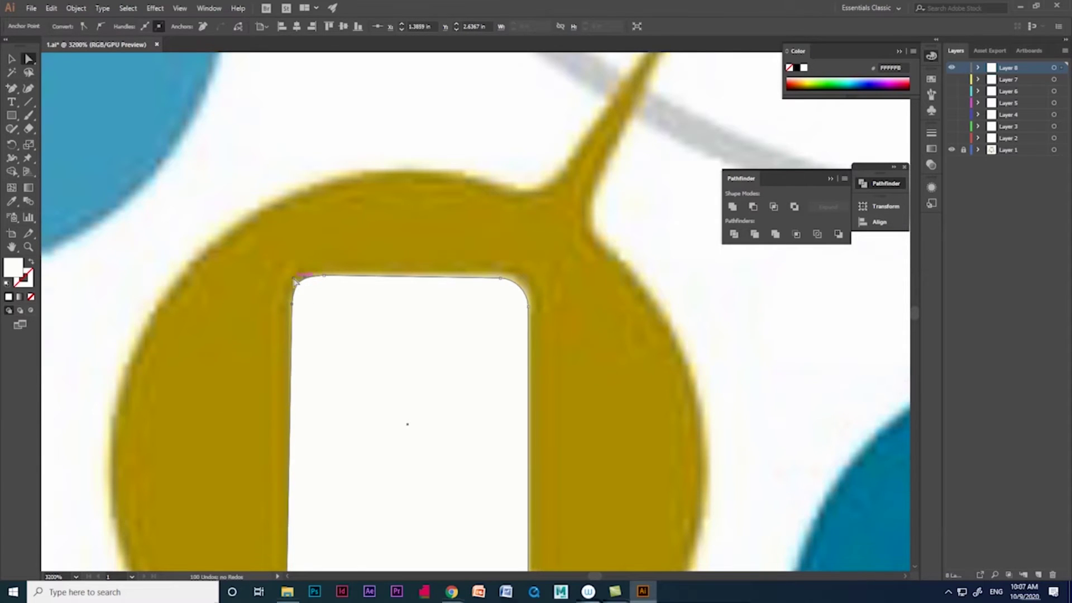
Add small square bars below the card, then move all the card shapes aside
{"action": "key", "text": "ctrl+minus"}
{"action": "left_click_drag", "start_coordinate": [287, 389], "coordinate": [314, 417]}
{"action": "mouse_move", "coordinate": [454, 418]}
{"action": "left_mouse_down"}
{"action": "mouse_move", "coordinate": [356, 401]}
{"action": "mouse_move", "coordinate": [396, 407]}
{"action": "left_mouse_up"}
{"action": "key", "text": "ctrl+minus"}
{"action": "key", "text": "ctrl+minus"}
{"action": "key", "text": "ctrl+minus"}
{"action": "key", "text": "ctrl+a"}
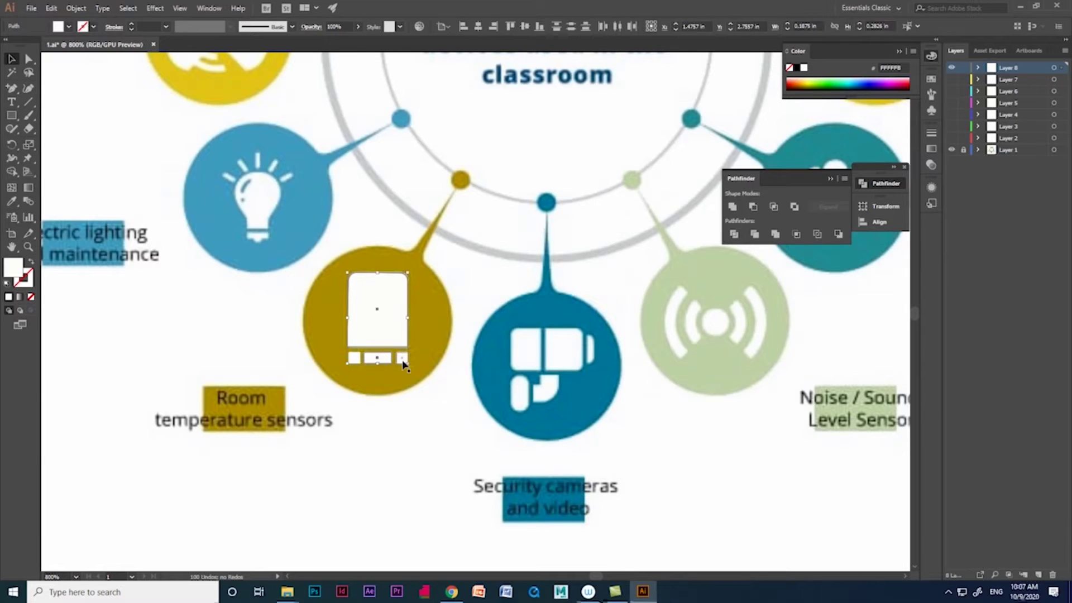
{"action": "left_click_drag", "start_coordinate": [369, 343], "coordinate": [300, 343]}
{"action": "scroll", "coordinate": [371, 311], "scroll_direction": "up", "scroll_amount": 5}
{"action": "left_click", "coordinate": [10, 116]}
Draw a rounded-rectangle stem and a slightly enlarged circle for the thermometer bulb
{"action": "left_click", "coordinate": [66, 129]}
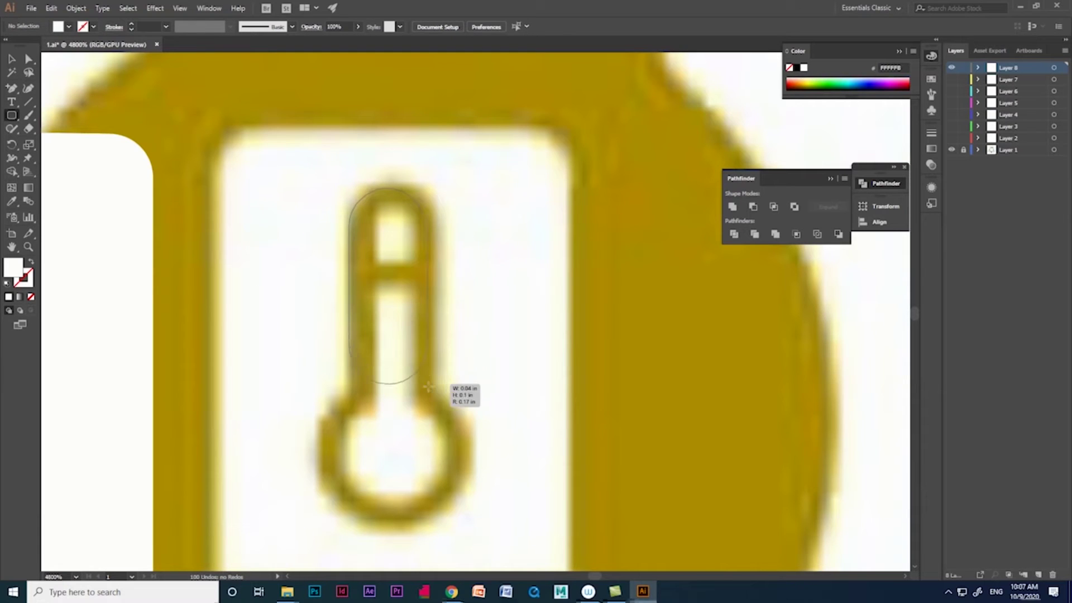
{"action": "left_click_drag", "start_coordinate": [395, 278], "coordinate": [435, 420]}
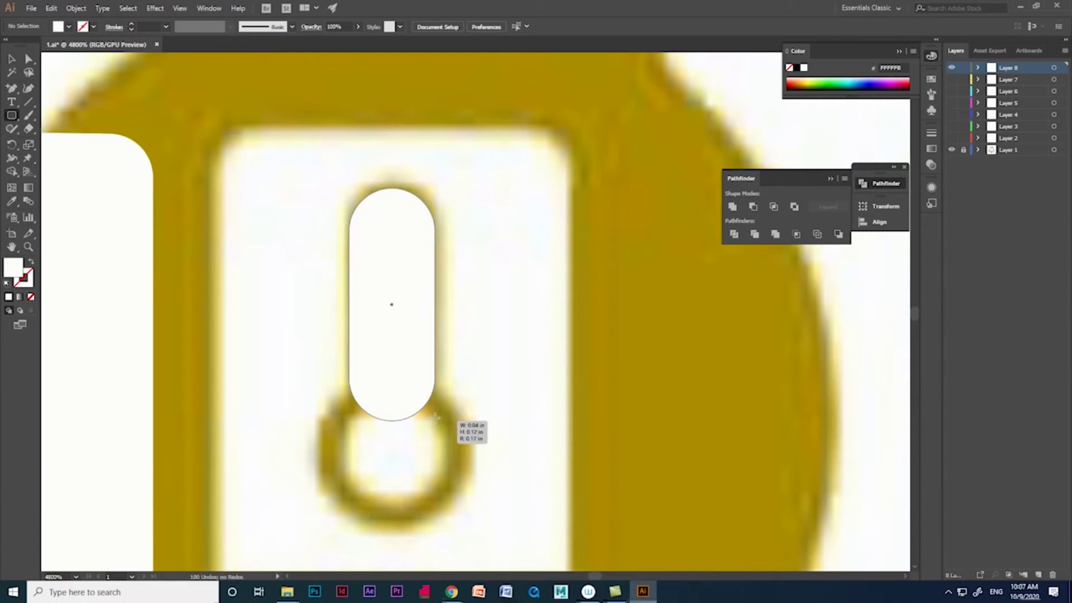
{"action": "left_click", "coordinate": [11, 117]}
{"action": "left_click", "coordinate": [66, 142]}
{"action": "left_click_drag", "start_coordinate": [360, 481], "coordinate": [503, 381]}
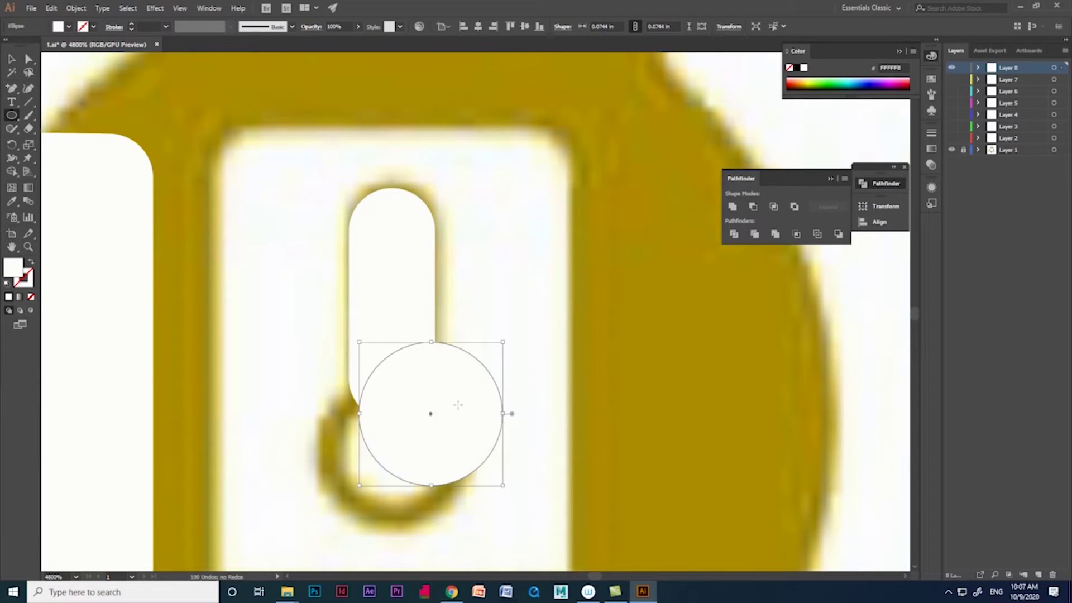
{"action": "left_click", "coordinate": [11, 59]}
{"action": "left_click_drag", "start_coordinate": [450, 461], "coordinate": [422, 484]}
{"action": "left_click", "coordinate": [409, 338]}
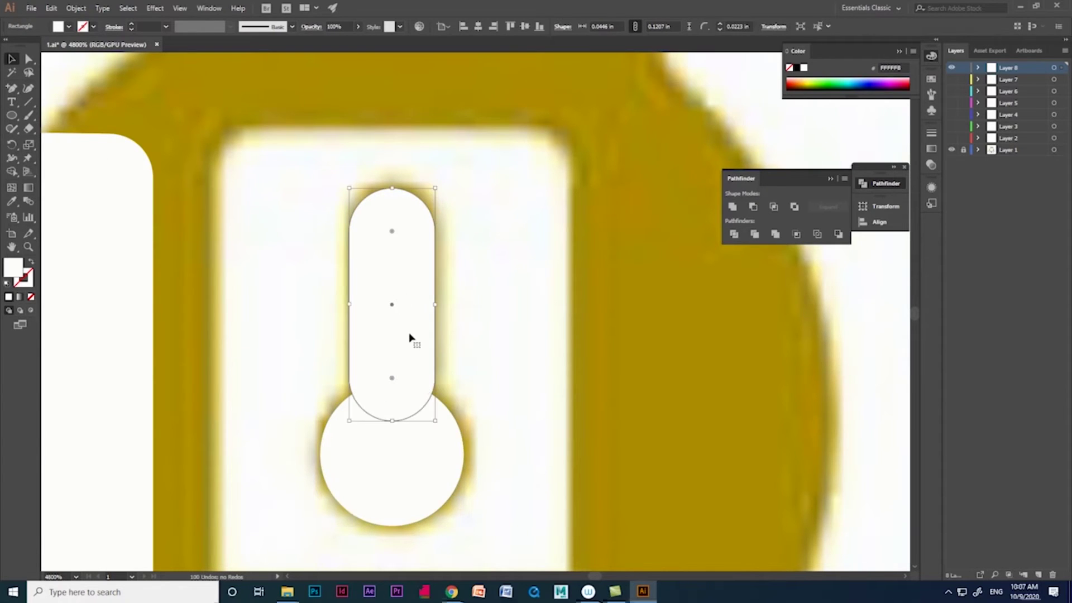
{"action": "left_click", "coordinate": [440, 481]}
{"action": "left_click_drag", "start_coordinate": [466, 527], "coordinate": [473, 534]}
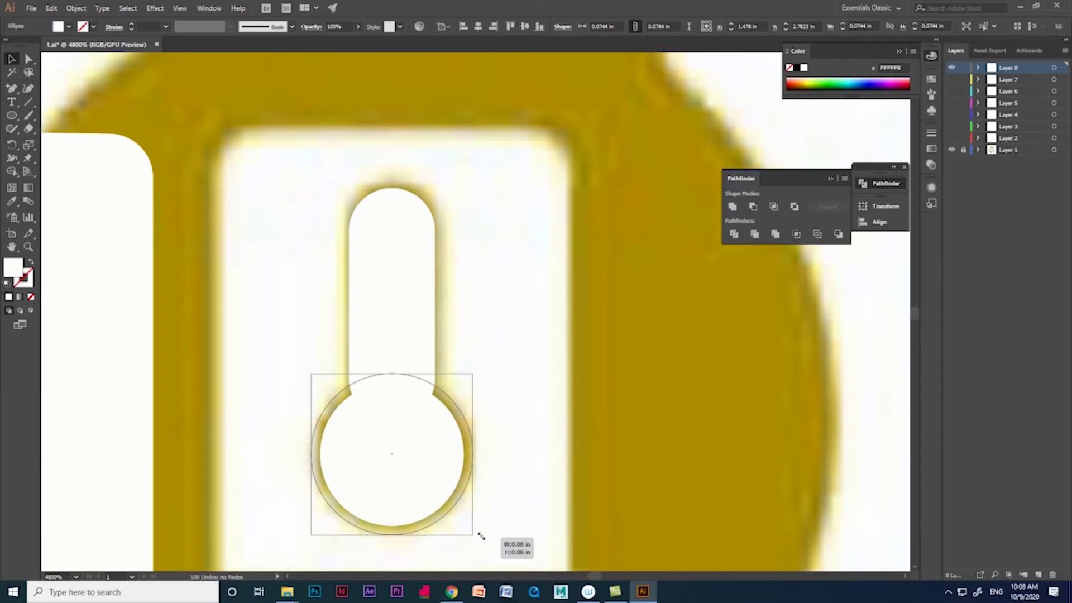
Merge the stem and bulb circle into one thermometer shape with Shape Builder
{"action": "left_click", "coordinate": [408, 283]}
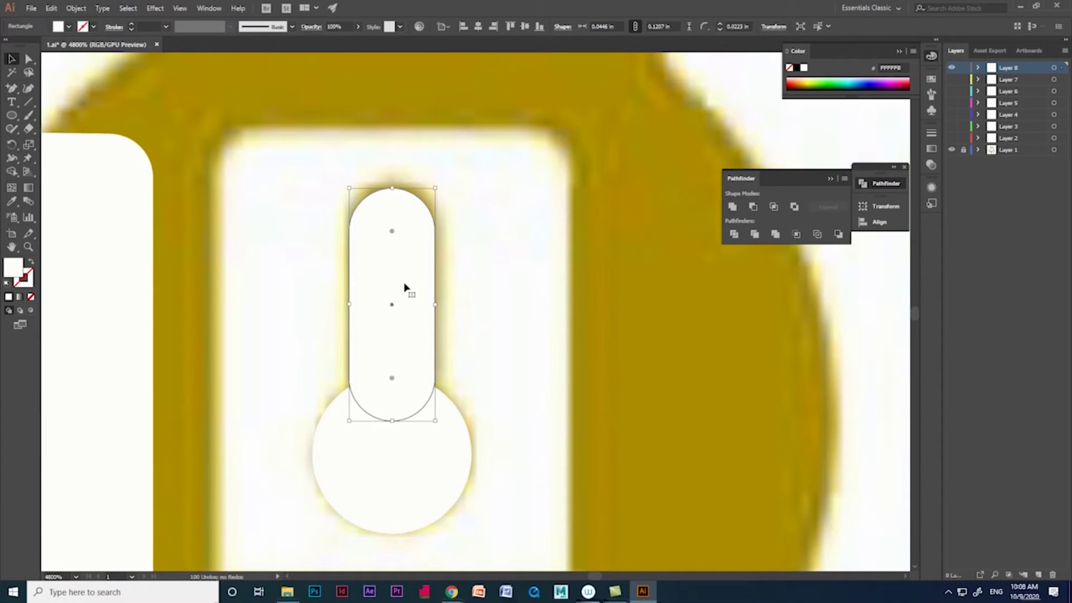
{"action": "left_click", "coordinate": [434, 463], "text": "shift"}
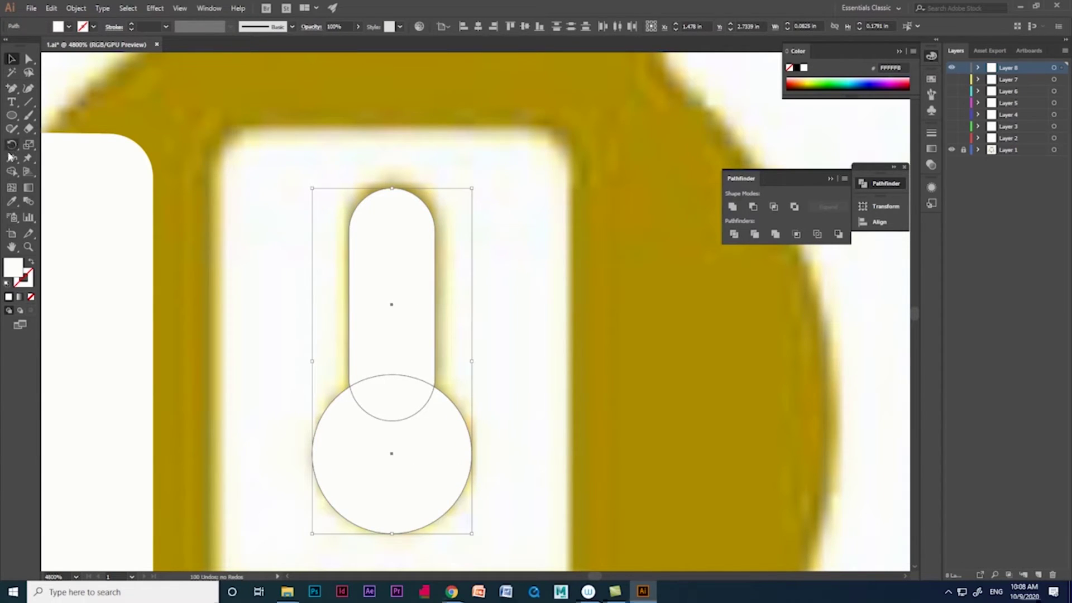
{"action": "left_click", "coordinate": [10, 171]}
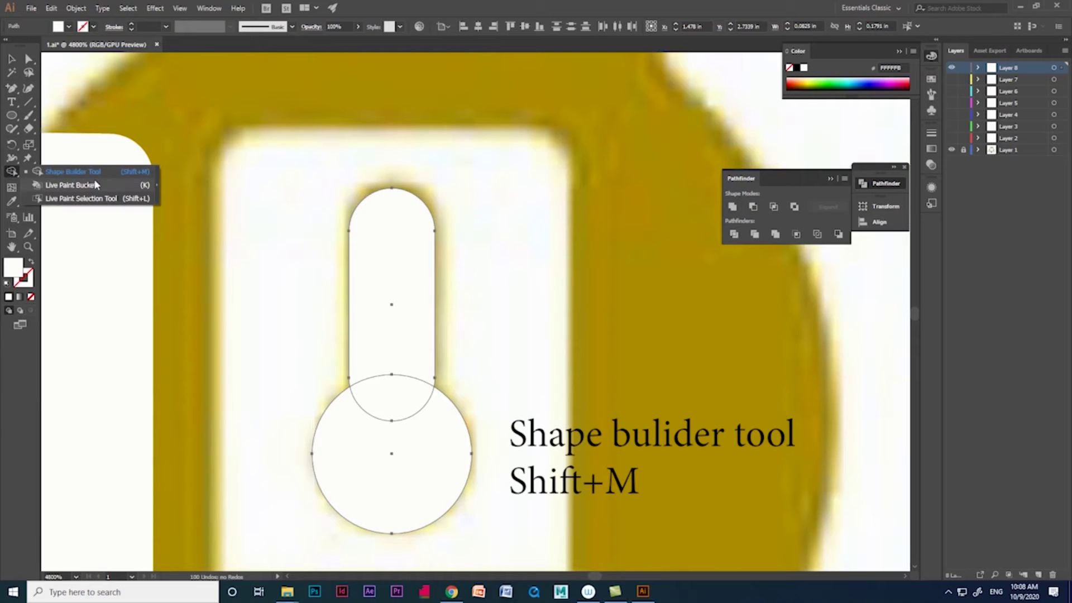
{"action": "left_click", "coordinate": [72, 172]}
{"action": "mouse_move", "coordinate": [412, 364]}
{"action": "left_mouse_down"}
{"action": "mouse_move", "coordinate": [395, 475]}
{"action": "mouse_move", "coordinate": [554, 393]}
{"action": "left_mouse_up"}
{"action": "left_click", "coordinate": [11, 58]}
{"action": "scroll", "coordinate": [309, 346], "scroll_direction": "down", "scroll_amount": 3}
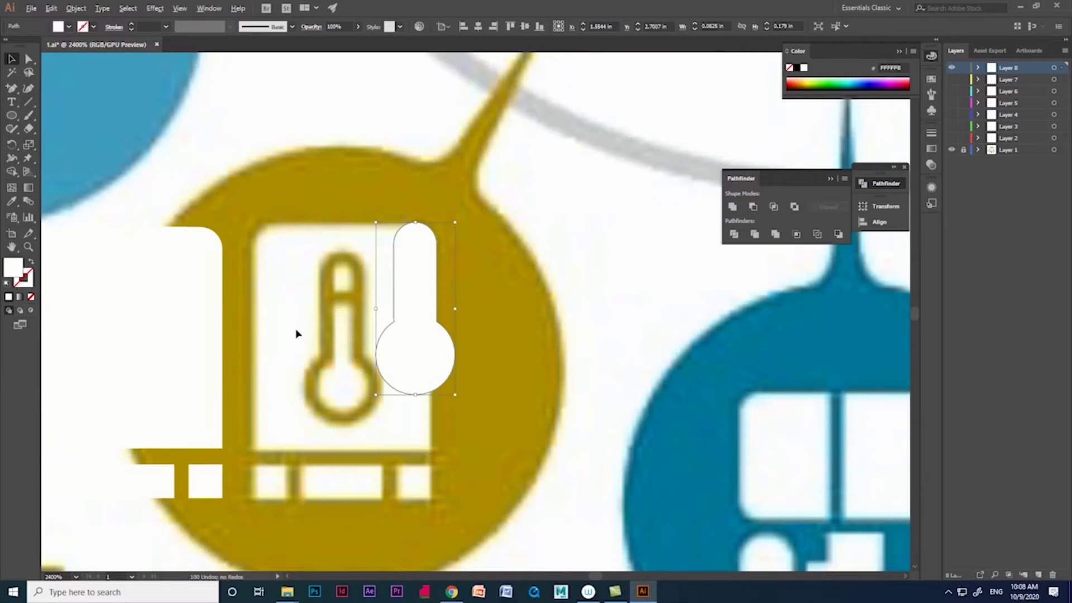
{"action": "scroll", "coordinate": [506, 332], "scroll_direction": "up", "scroll_amount": 2}
{"action": "scroll", "coordinate": [291, 357], "scroll_direction": "up", "scroll_amount": 4}
Draw a narrower inner rounded stem and a smaller circle at its bottom
{"action": "left_click_drag", "start_coordinate": [233, 151], "coordinate": [292, 380]}
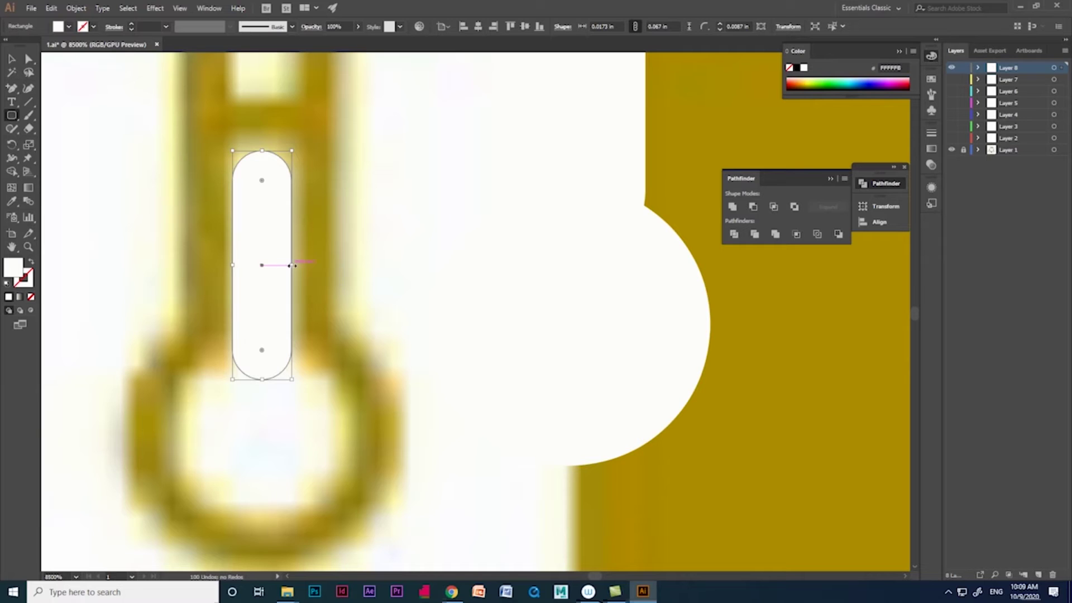
{"action": "left_click", "coordinate": [12, 115]}
{"action": "left_click", "coordinate": [73, 141]}
{"action": "mouse_move", "coordinate": [221, 465]}
{"action": "left_mouse_down"}
{"action": "mouse_move", "coordinate": [311, 316]}
{"action": "mouse_move", "coordinate": [368, 316]}
{"action": "left_mouse_up"}
{"action": "key", "text": "ctrl+z"}
{"action": "left_click_drag", "start_coordinate": [266, 437], "coordinate": [350, 523]}
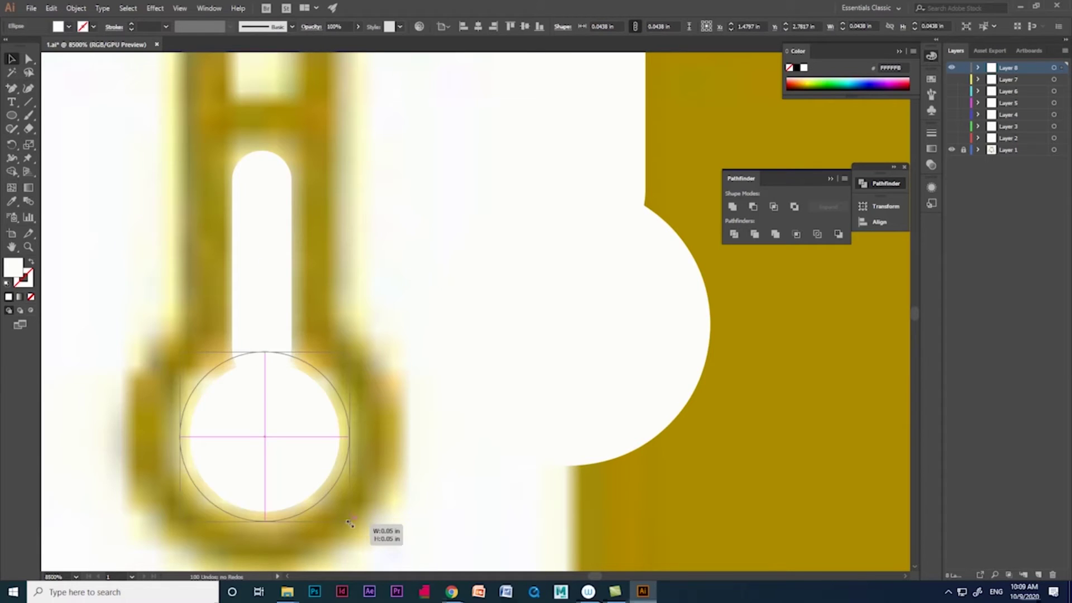
Merge the inner stem and circle into an outline and place it inside the larger thermometer
{"action": "left_click", "coordinate": [280, 335], "text": "ctrl"}
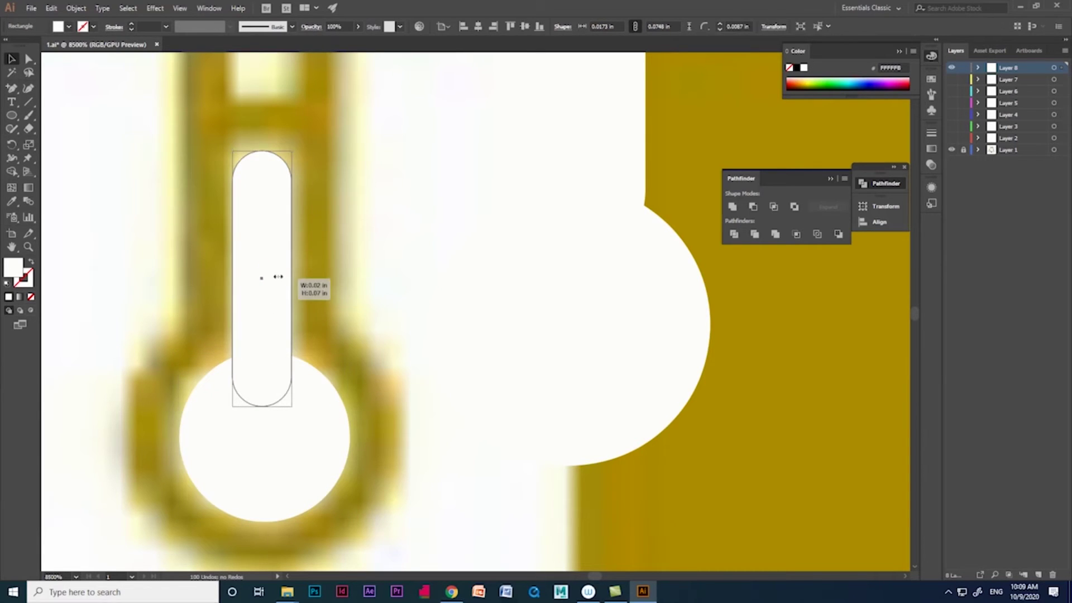
{"action": "left_click", "coordinate": [239, 427], "text": "shift"}
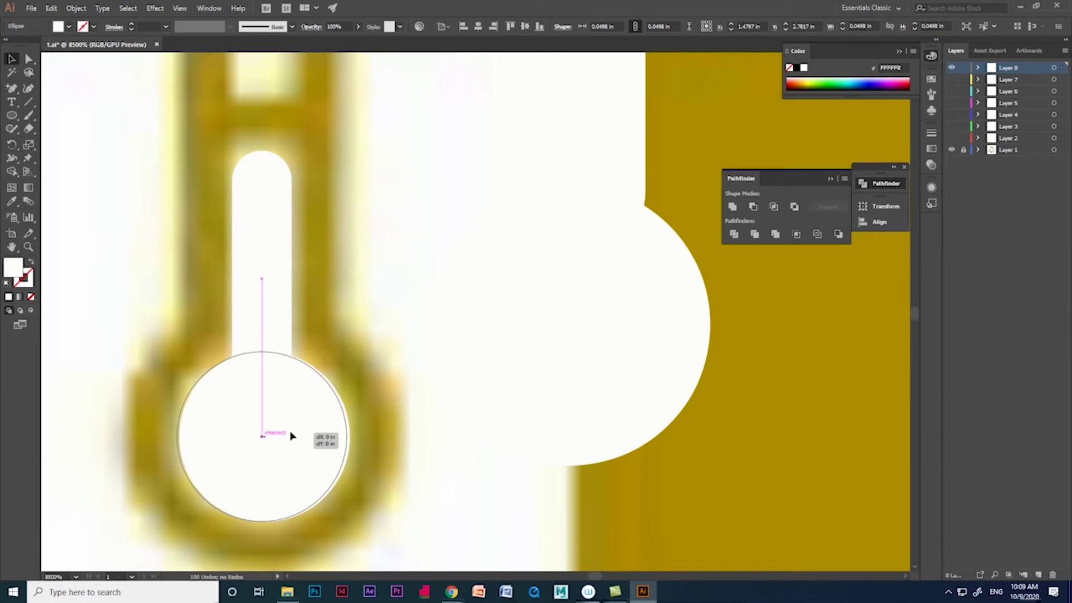
{"action": "left_click_drag", "start_coordinate": [11, 172], "coordinate": [50, 179]}
{"action": "left_click_drag", "start_coordinate": [261, 251], "coordinate": [270, 452]}
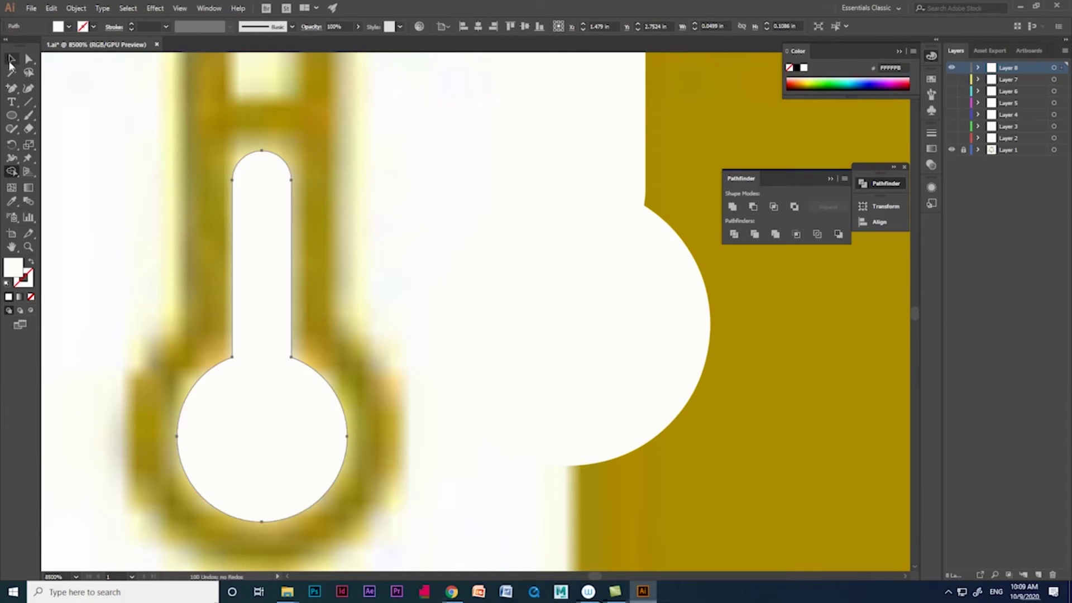
{"action": "key", "text": "ctrl+minus"}
{"action": "key", "text": "v"}
{"action": "mouse_move", "coordinate": [263, 391]}
{"action": "left_mouse_down"}
{"action": "mouse_move", "coordinate": [447, 343]}
{"action": "mouse_move", "coordinate": [442, 336]}
{"action": "left_mouse_up"}
{"action": "left_click", "coordinate": [513, 363], "text": "shift"}
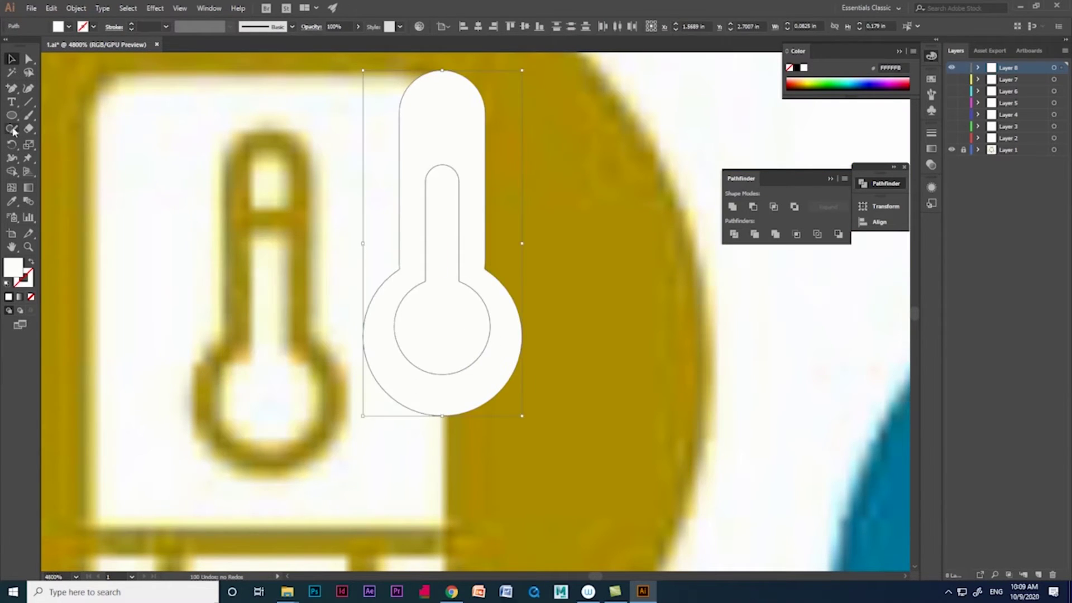
Draw a small rectangle inside the thermometer tube
{"action": "left_click_drag", "start_coordinate": [11, 115], "coordinate": [67, 130]}
{"action": "left_click", "coordinate": [68, 115]}
{"action": "left_click_drag", "start_coordinate": [252, 158], "coordinate": [283, 206]}
{"action": "scroll", "coordinate": [279, 139], "scroll_direction": "up", "scroll_amount": 5}
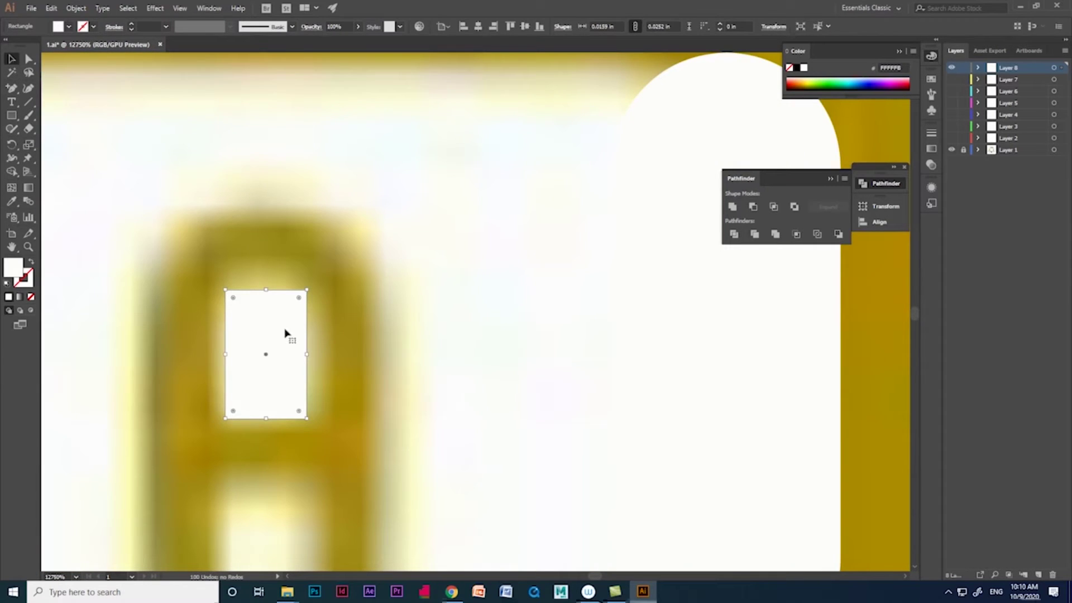
{"action": "key", "text": "ctrl+z"}
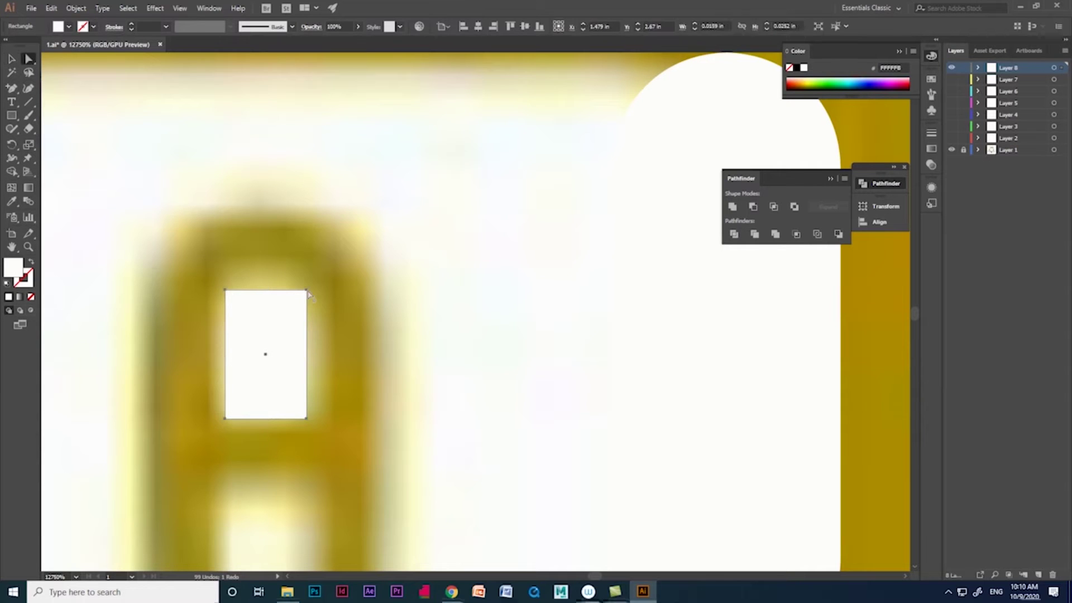
Round the small rectangle's corners and position it at the top of the tube
{"action": "key", "text": "a"}
{"action": "scroll", "coordinate": [344, 291], "scroll_direction": "up", "scroll_amount": 3}
{"action": "left_click_drag", "start_coordinate": [243, 306], "coordinate": [244, 308]}
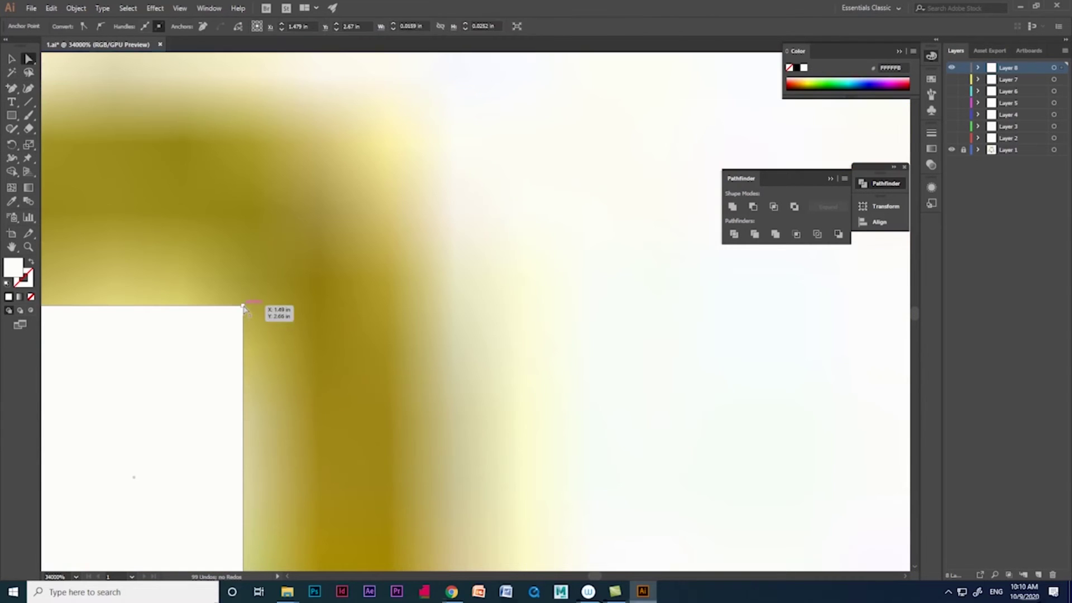
{"action": "scroll", "coordinate": [233, 330], "scroll_direction": "down", "scroll_amount": 3}
{"action": "left_click", "coordinate": [275, 287]}
{"action": "key", "text": "m"}
{"action": "left_click_drag", "start_coordinate": [278, 258], "coordinate": [299, 323]}
{"action": "scroll", "coordinate": [335, 326], "scroll_direction": "down", "scroll_amount": 2}
{"action": "scroll", "coordinate": [363, 321], "scroll_direction": "up", "scroll_amount": 1}
{"action": "key", "text": "v"}
{"action": "left_click_drag", "start_coordinate": [299, 369], "coordinate": [294, 367]}
{"action": "scroll", "coordinate": [450, 388], "scroll_direction": "down", "scroll_amount": 4}
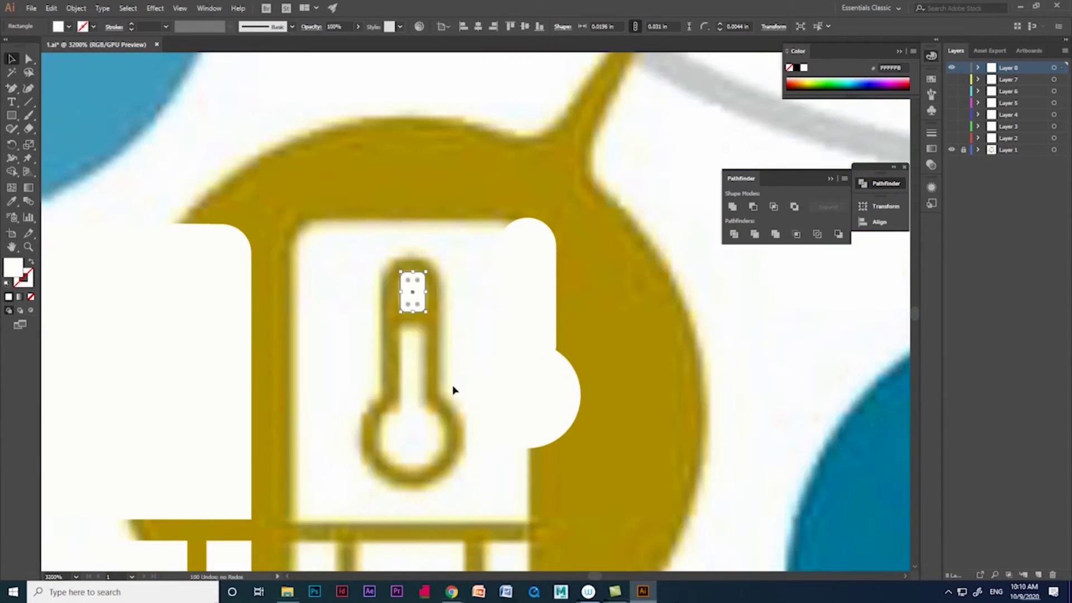
Exclude the small bar and inner outline from the white thermometer, then move it over the icon
{"action": "left_click_drag", "start_coordinate": [416, 295], "coordinate": [529, 255]}
{"action": "left_click", "coordinate": [542, 400], "text": "shift"}
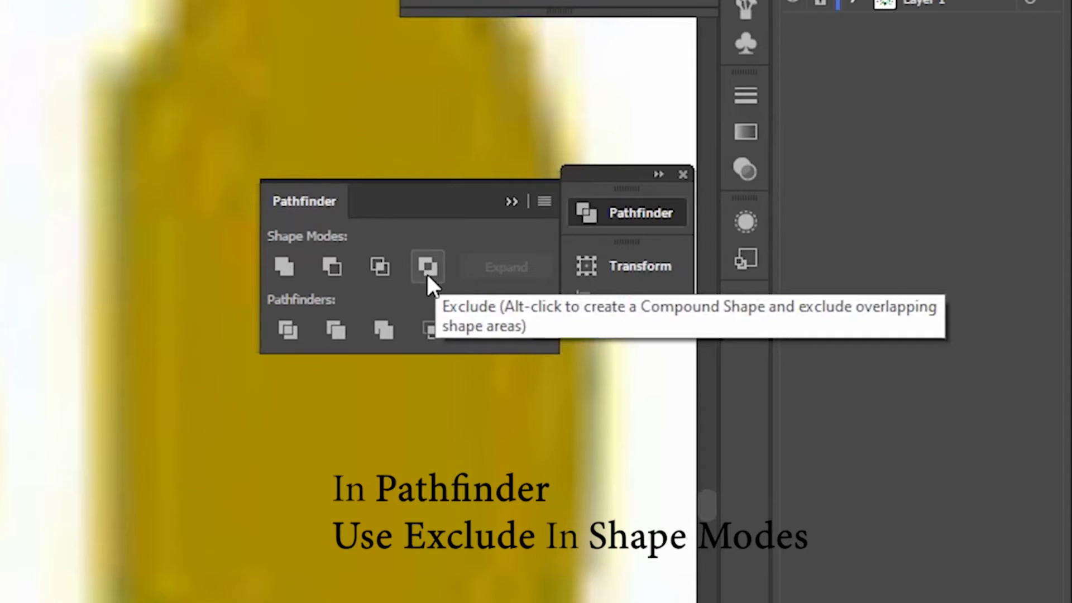
{"action": "left_click", "coordinate": [428, 277]}
{"action": "left_click_drag", "start_coordinate": [518, 412], "coordinate": [451, 439]}
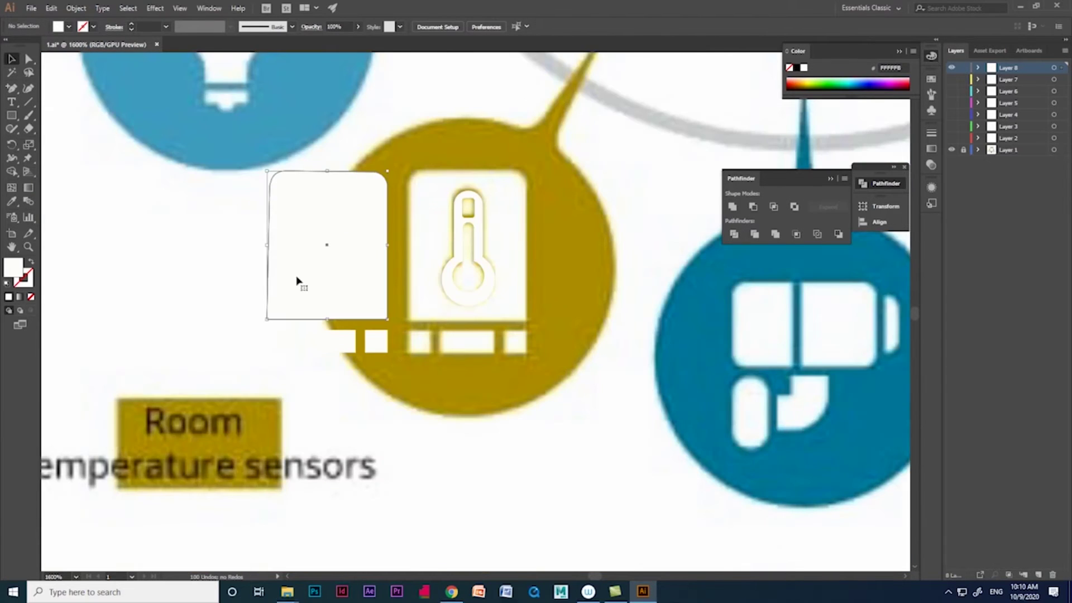
Move the white panel and small bars onto the thermometer, keeping the thermometer in front
{"action": "left_click", "coordinate": [297, 280]}
{"action": "left_click", "coordinate": [338, 349], "text": "shift"}
{"action": "left_click_drag", "start_coordinate": [329, 303], "coordinate": [468, 303]}
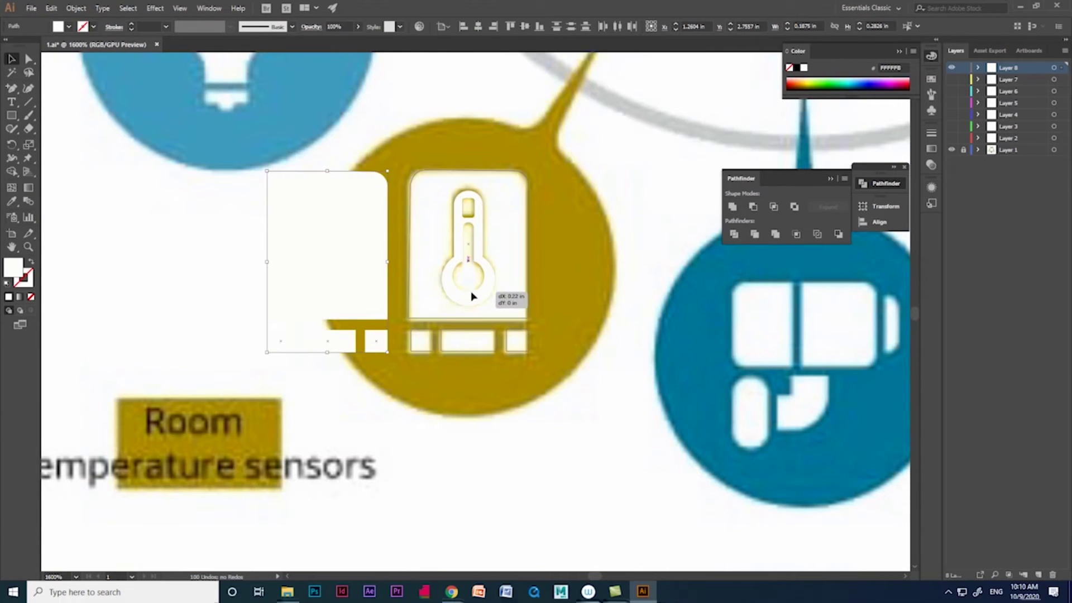
{"action": "key", "text": "ctrl+alt+bracketleft"}
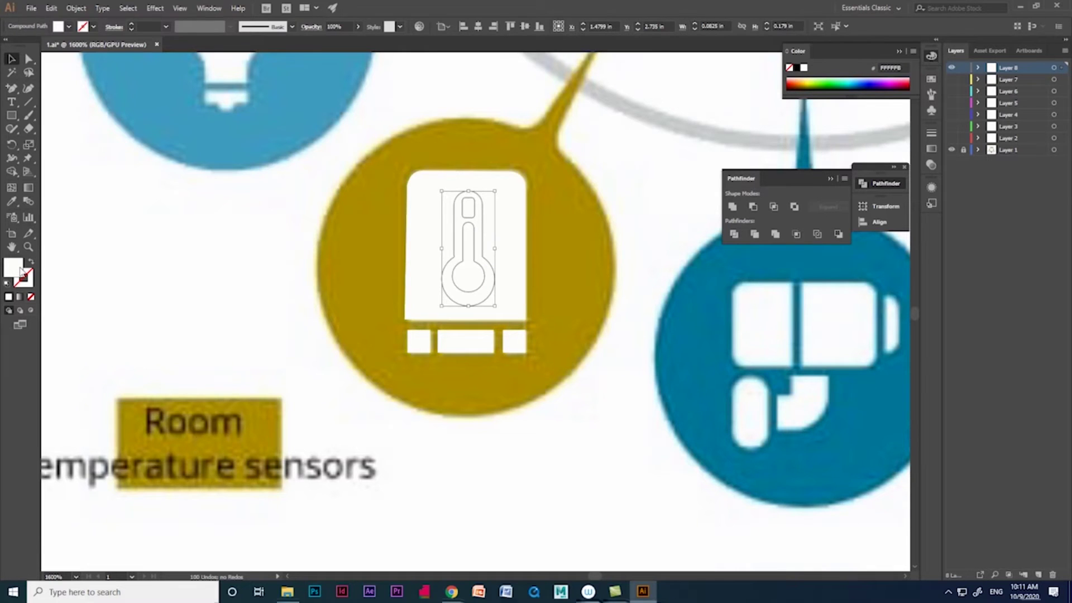
Fill the thermometer with the circle's olive colour using the Eyedropper
{"action": "double_click", "coordinate": [20, 271]}
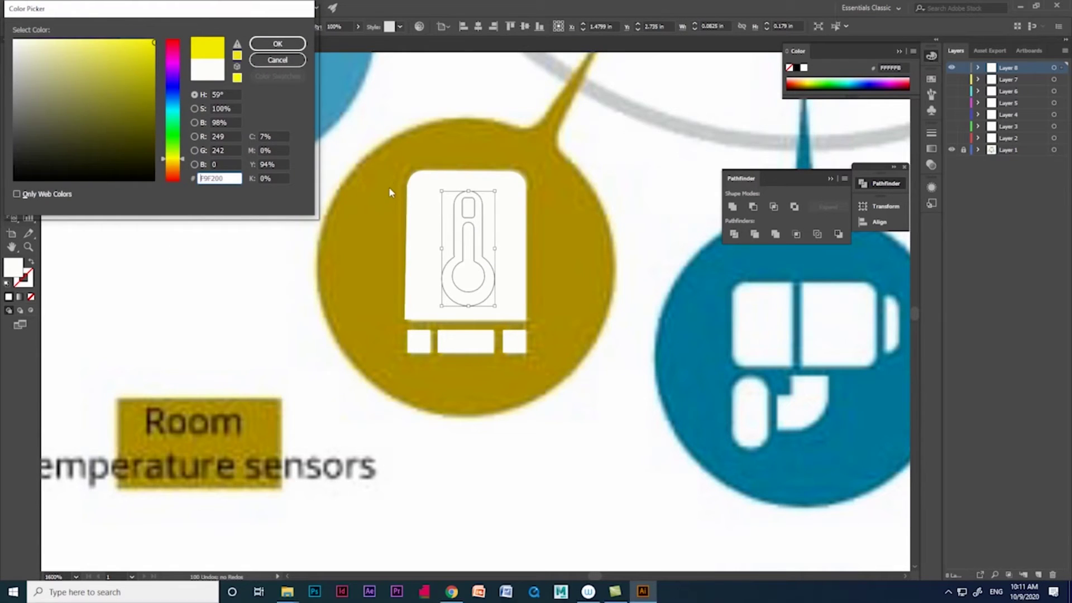
{"action": "left_click", "coordinate": [282, 61]}
{"action": "key", "text": "i"}
{"action": "left_click", "coordinate": [443, 136]}
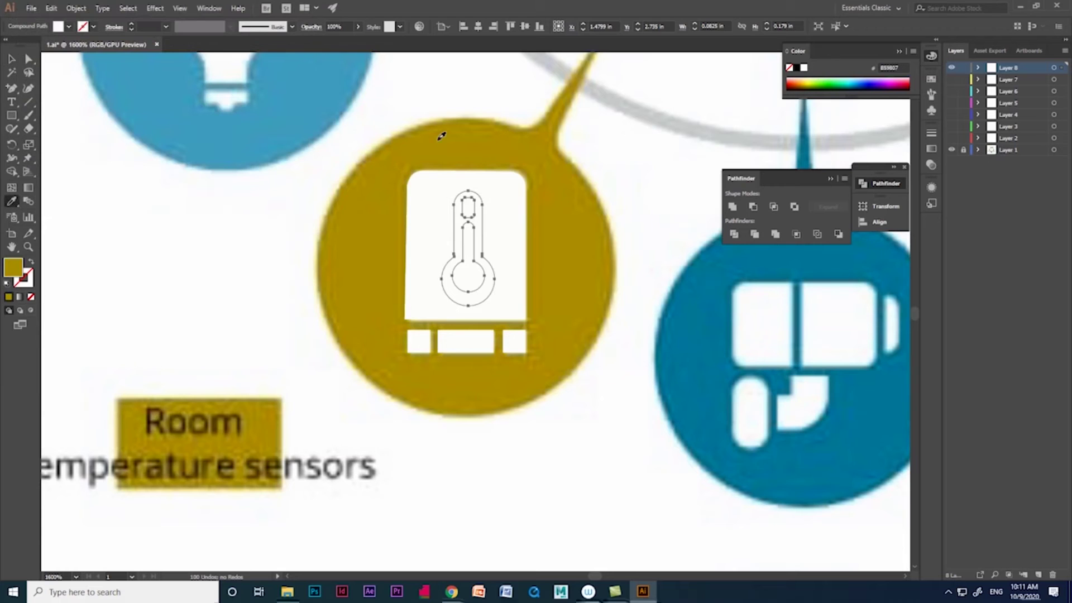
{"action": "left_click", "coordinate": [480, 291]}
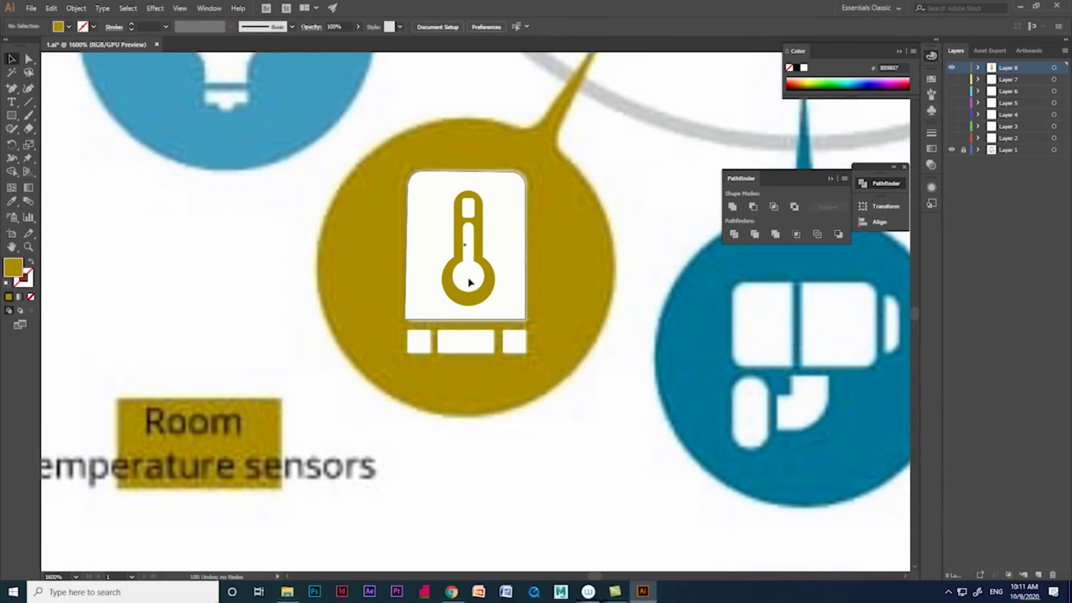
{"action": "left_click", "coordinate": [69, 27]}
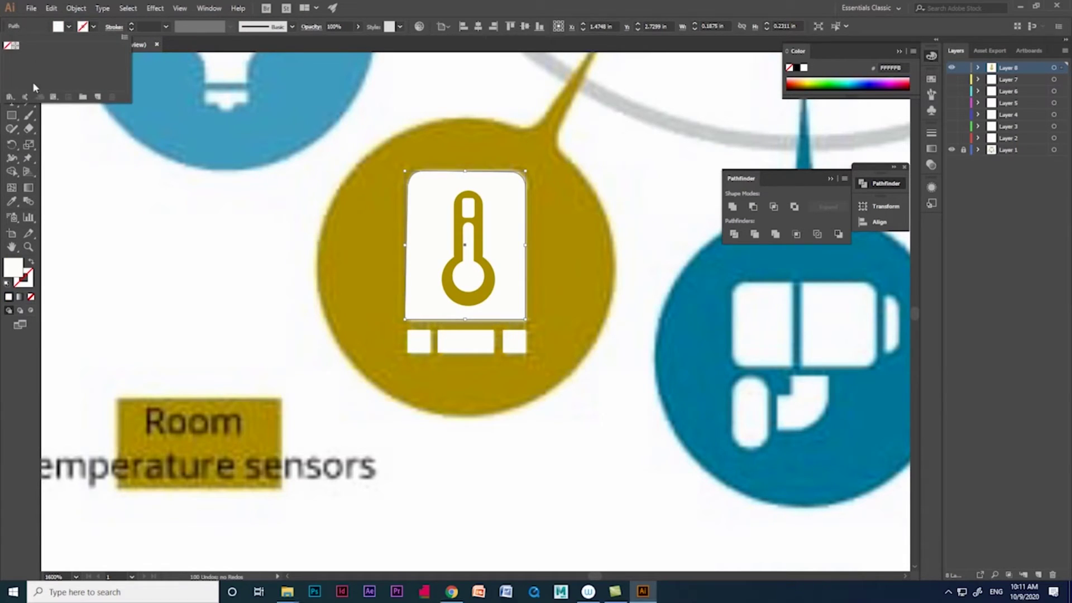
{"action": "left_click", "coordinate": [68, 28]}
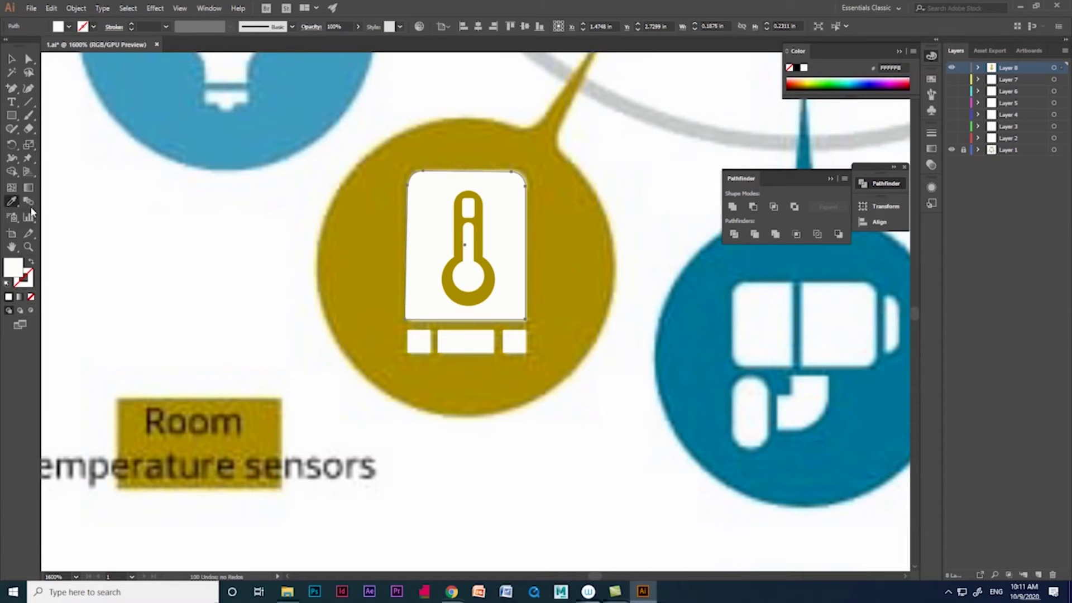
{"action": "left_click", "coordinate": [378, 190]}
{"action": "key", "text": "ctrl+z"}
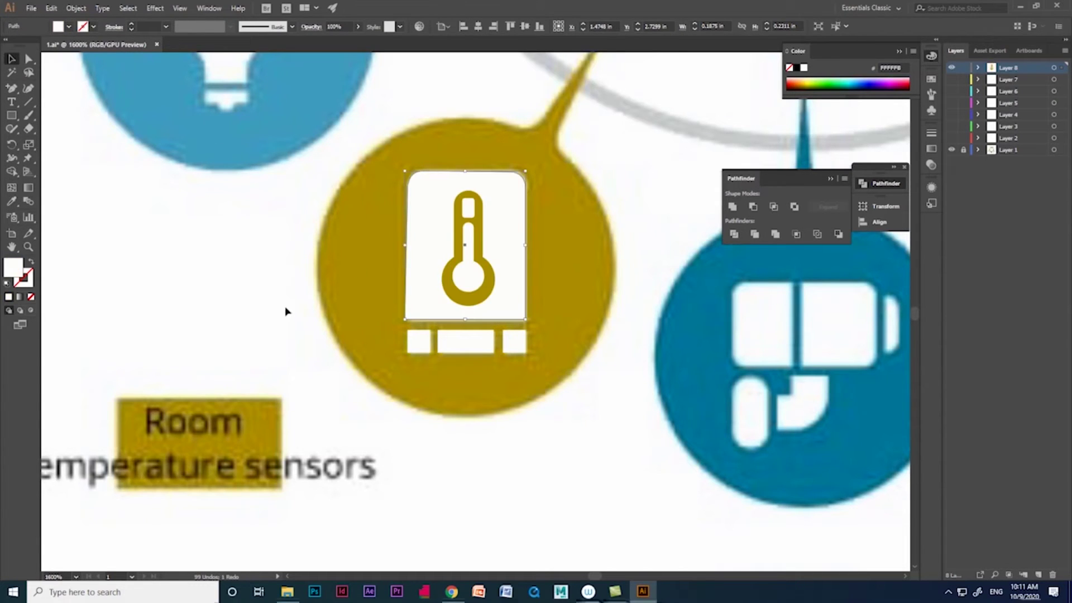
Send the white panel to the back and realign it behind the thermometer
{"action": "scroll", "coordinate": [515, 223], "scroll_direction": "up", "scroll_amount": 3}
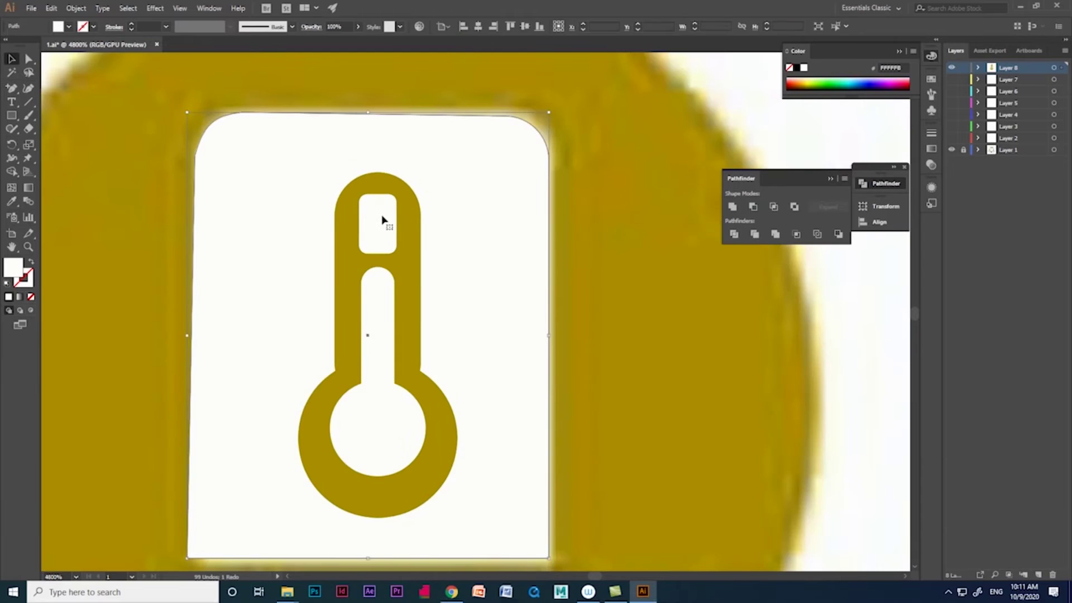
{"action": "left_click_drag", "start_coordinate": [384, 220], "coordinate": [658, 235]}
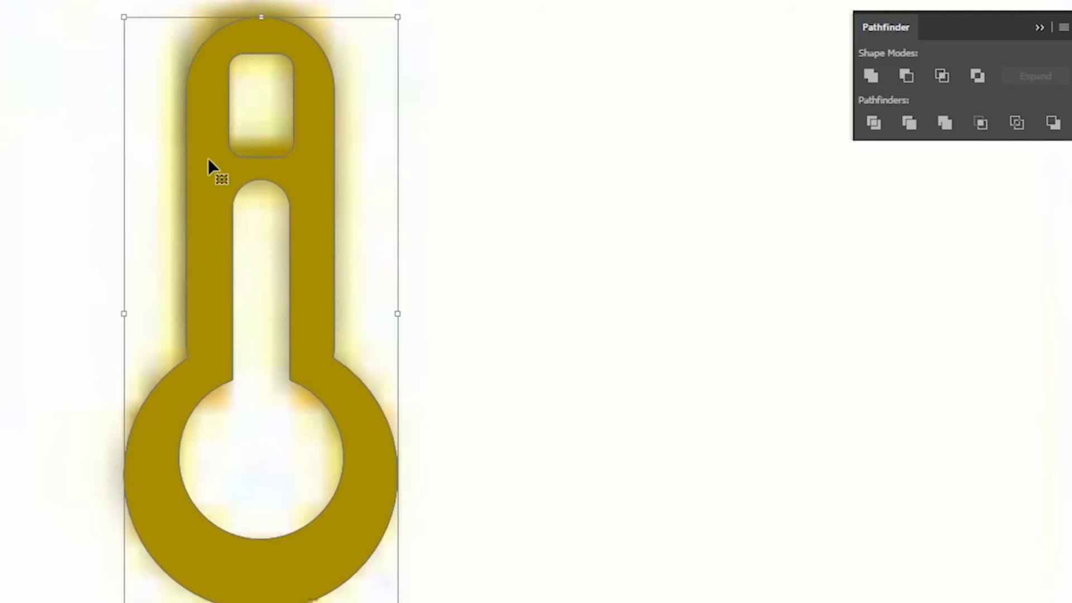
{"action": "right_click", "coordinate": [217, 184]}
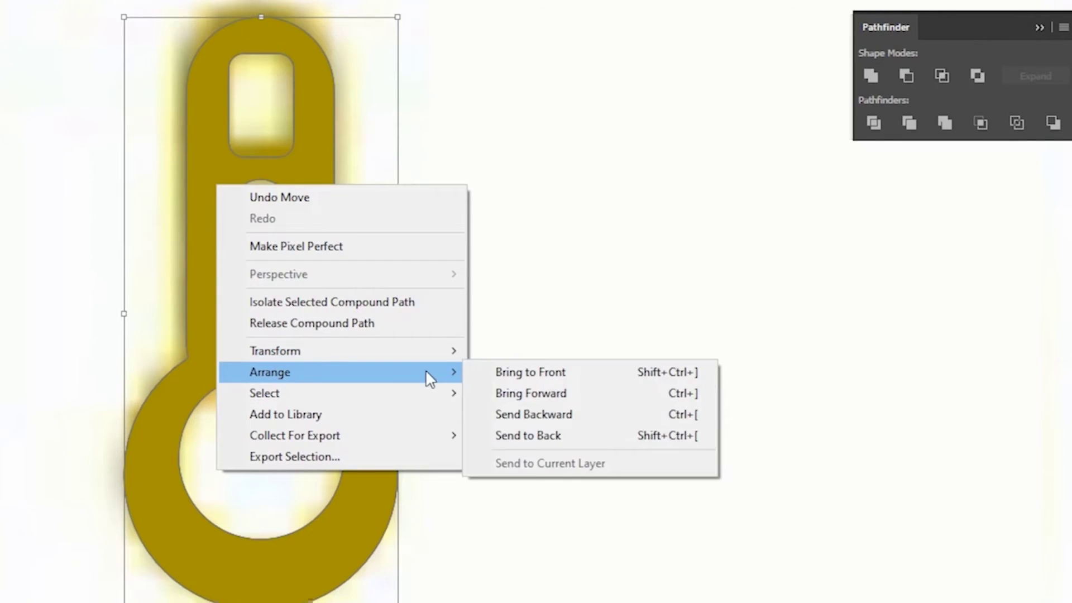
{"action": "left_click", "coordinate": [528, 435]}
{"action": "left_click_drag", "start_coordinate": [689, 254], "coordinate": [294, 282]}
{"action": "scroll", "coordinate": [285, 102], "scroll_direction": "down", "scroll_amount": 3}
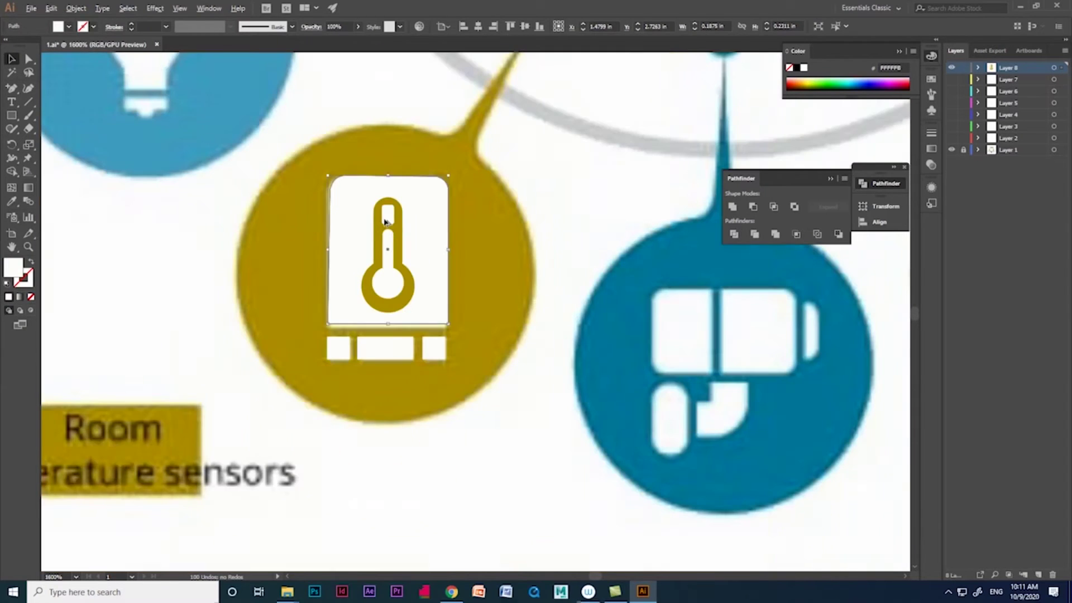
{"action": "left_click_drag", "start_coordinate": [434, 304], "coordinate": [431, 308]}
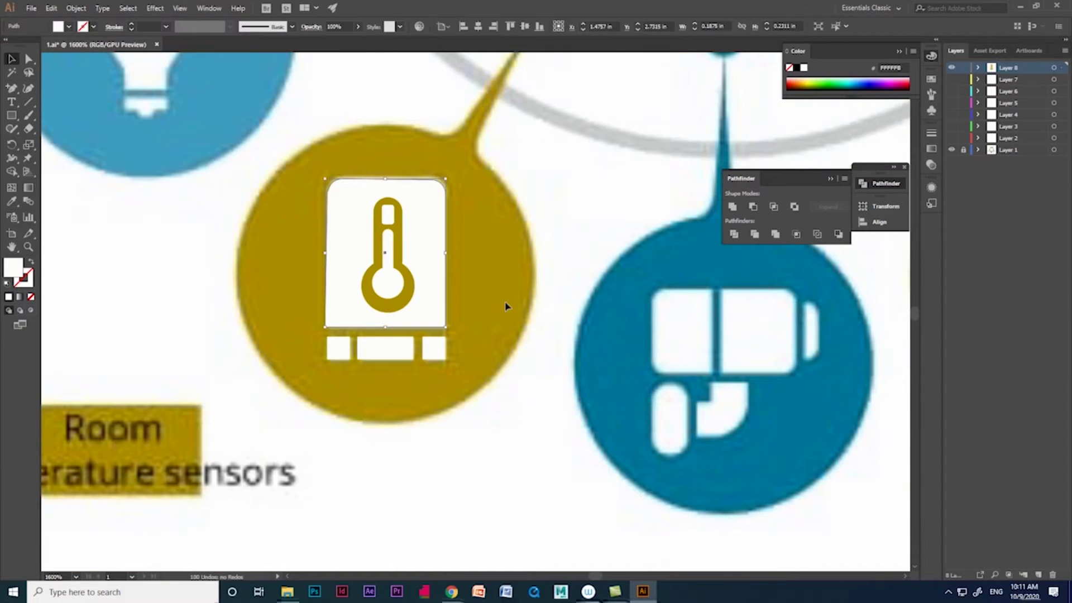
Deselect everything and hide Layer 8
{"action": "left_click", "coordinate": [506, 307]}
{"action": "scroll", "coordinate": [268, 212], "scroll_direction": "down", "scroll_amount": 1}
{"action": "left_click", "coordinate": [952, 68]}
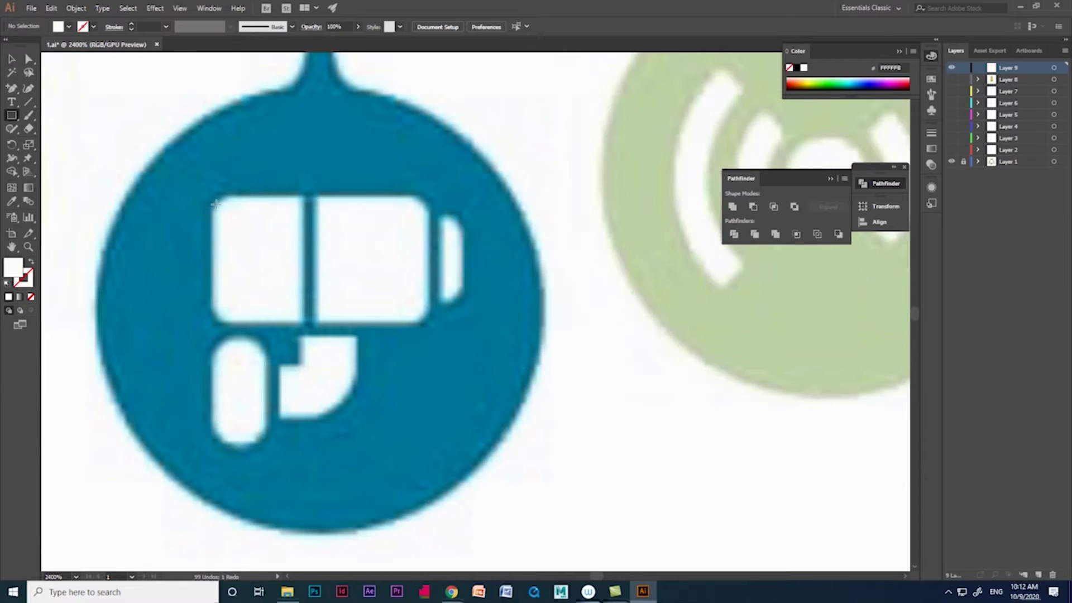
Draw a white rectangle over the camera's left block and round its two left corners
{"action": "left_click_drag", "start_coordinate": [215, 204], "coordinate": [302, 320]}
{"action": "key", "text": "ctrl+equal"}
{"action": "key", "text": "ctrl+equal"}
{"action": "key", "text": "a"}
{"action": "left_click", "coordinate": [178, 143]}
{"action": "left_click_drag", "start_coordinate": [178, 143], "coordinate": [203, 180]}
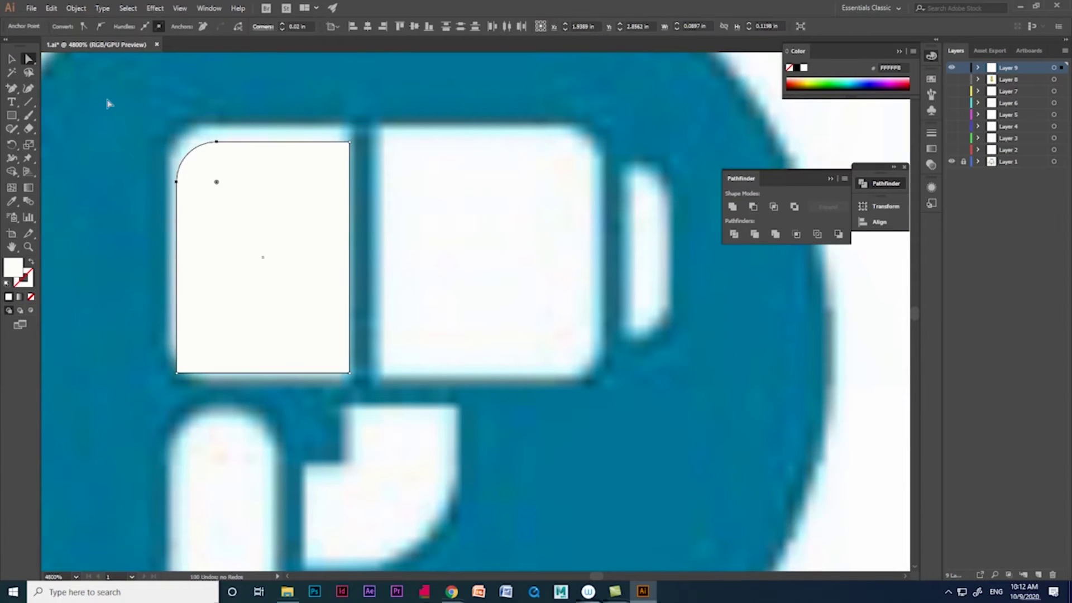
{"action": "left_click_drag", "start_coordinate": [216, 143], "coordinate": [213, 129]}
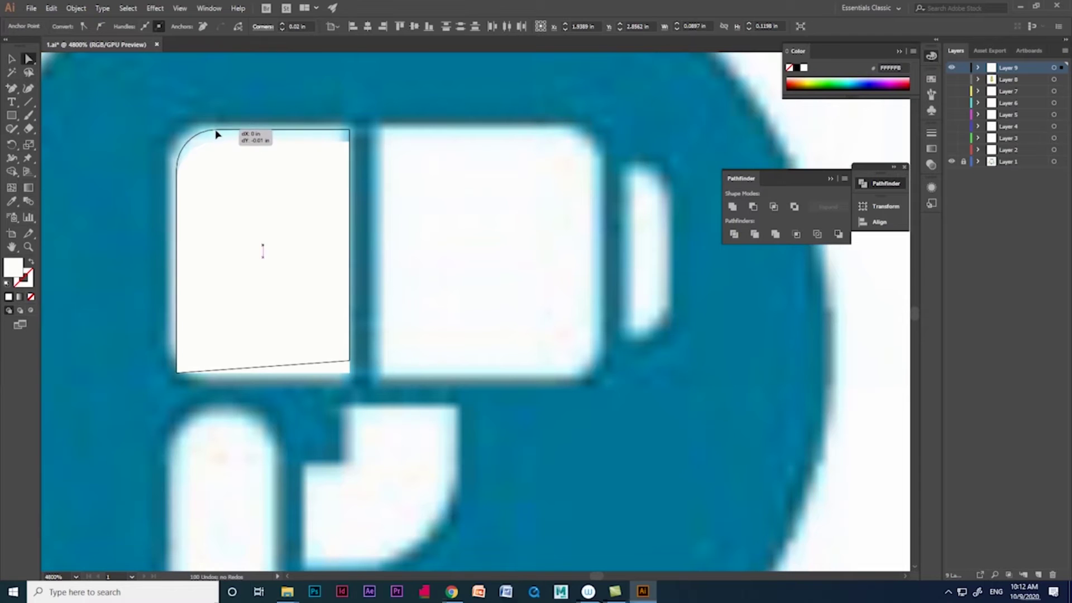
{"action": "left_click", "coordinate": [178, 371]}
{"action": "left_click_drag", "start_coordinate": [185, 362], "coordinate": [197, 306]}
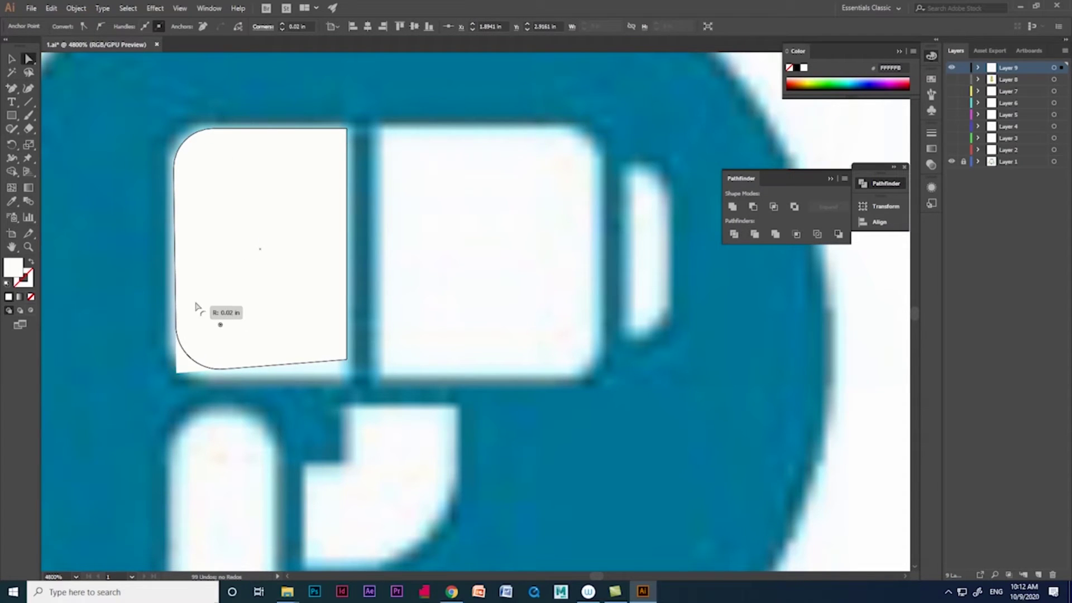
{"action": "left_click", "coordinate": [347, 360]}
{"action": "left_click_drag", "start_coordinate": [347, 361], "coordinate": [347, 370]}
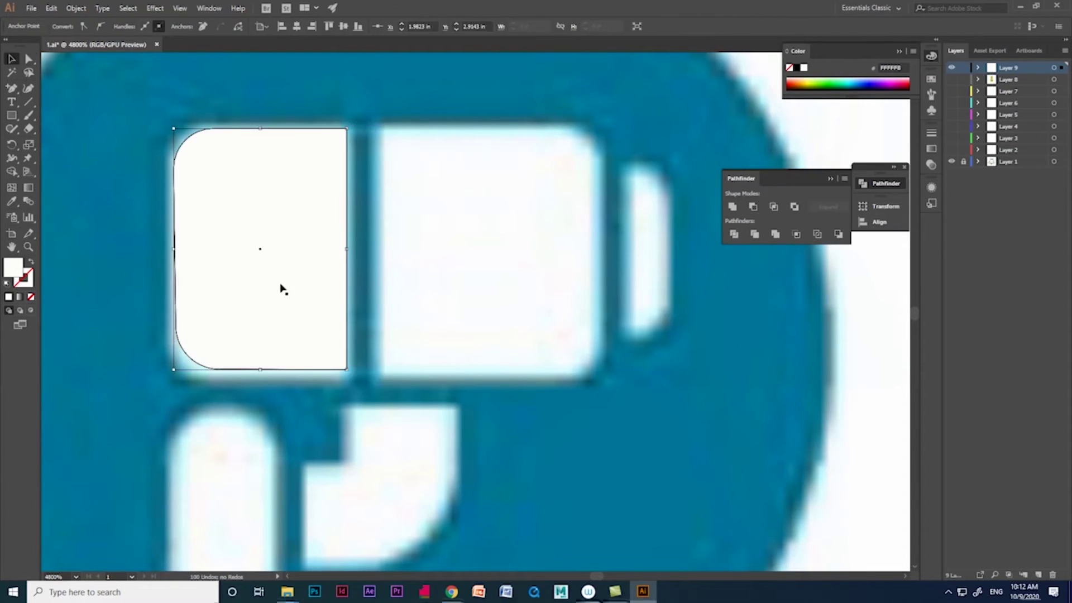
Copy the panel onto the right block, reflect it vertically, and widen it to cover
{"action": "key", "text": "v"}
{"action": "left_click_drag", "start_coordinate": [268, 289], "coordinate": [461, 304]}
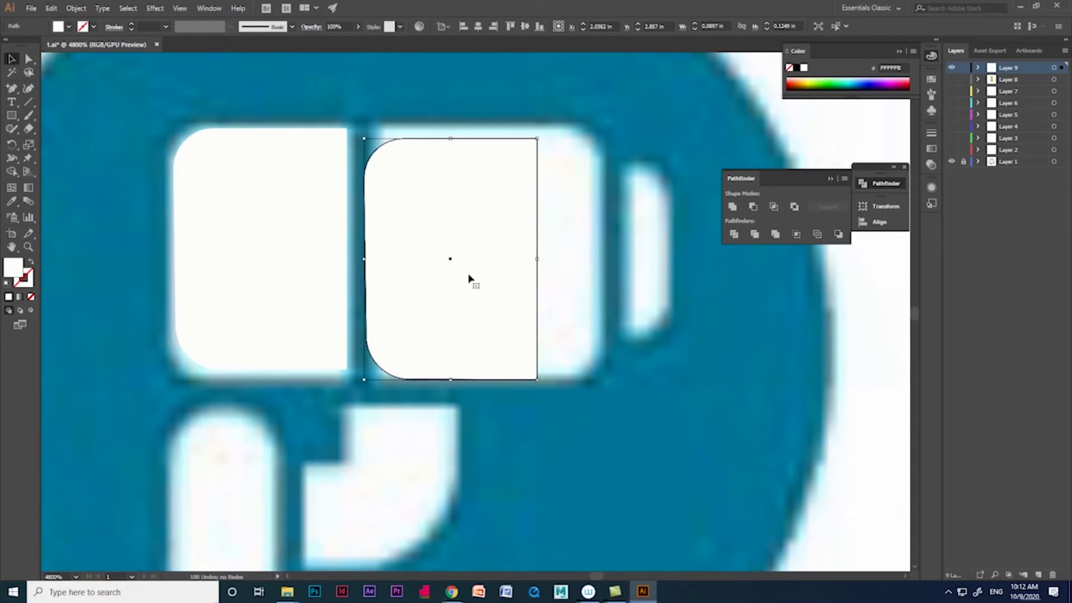
{"action": "right_click", "coordinate": [469, 278]}
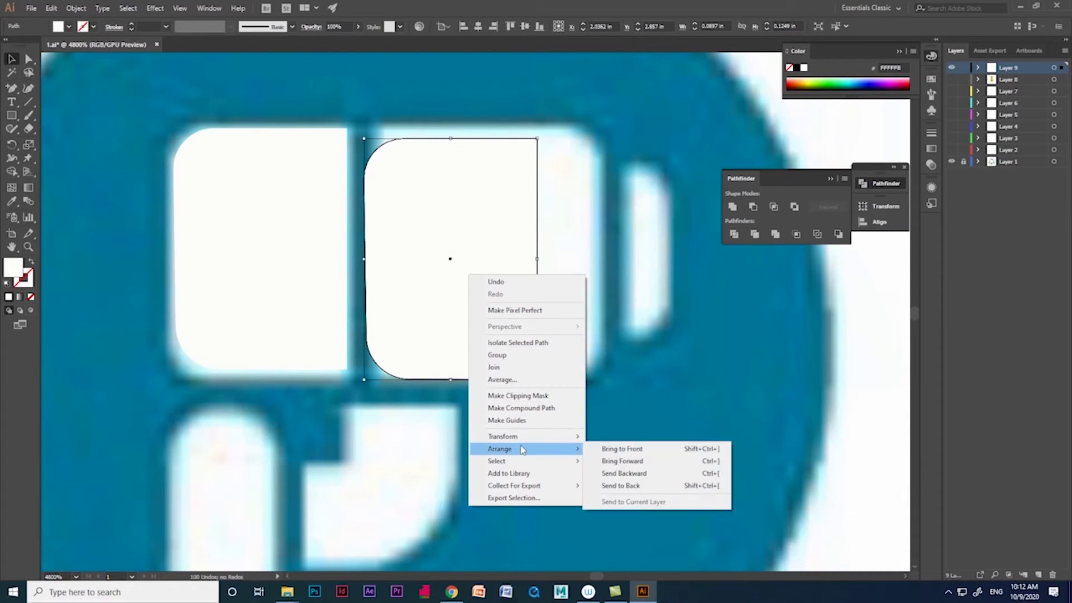
{"action": "mouse_move", "coordinate": [504, 436]}
{"action": "left_click", "coordinate": [621, 476]}
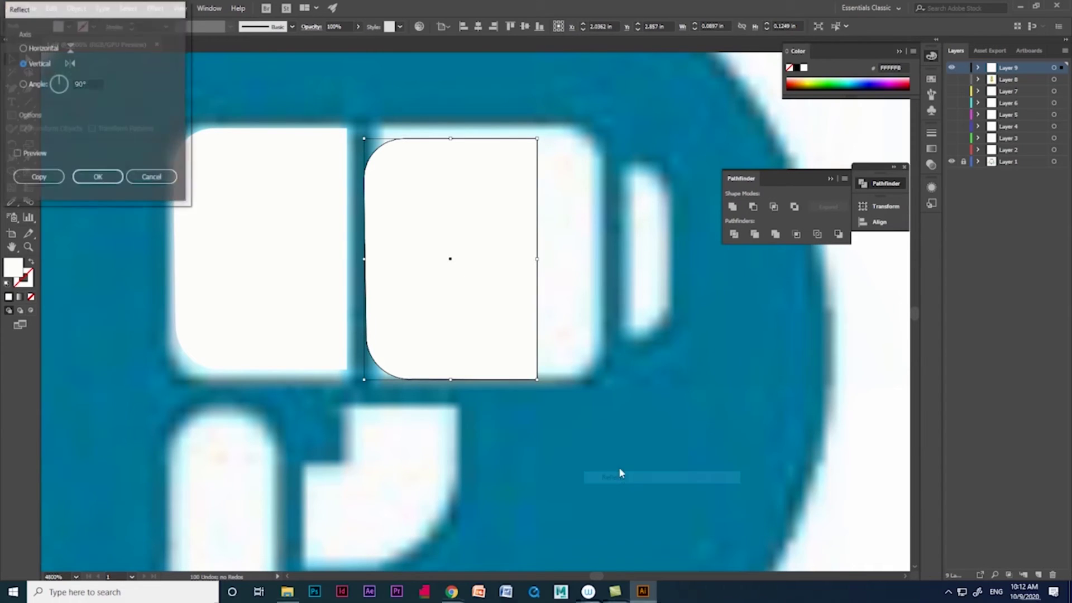
{"action": "left_click", "coordinate": [92, 186]}
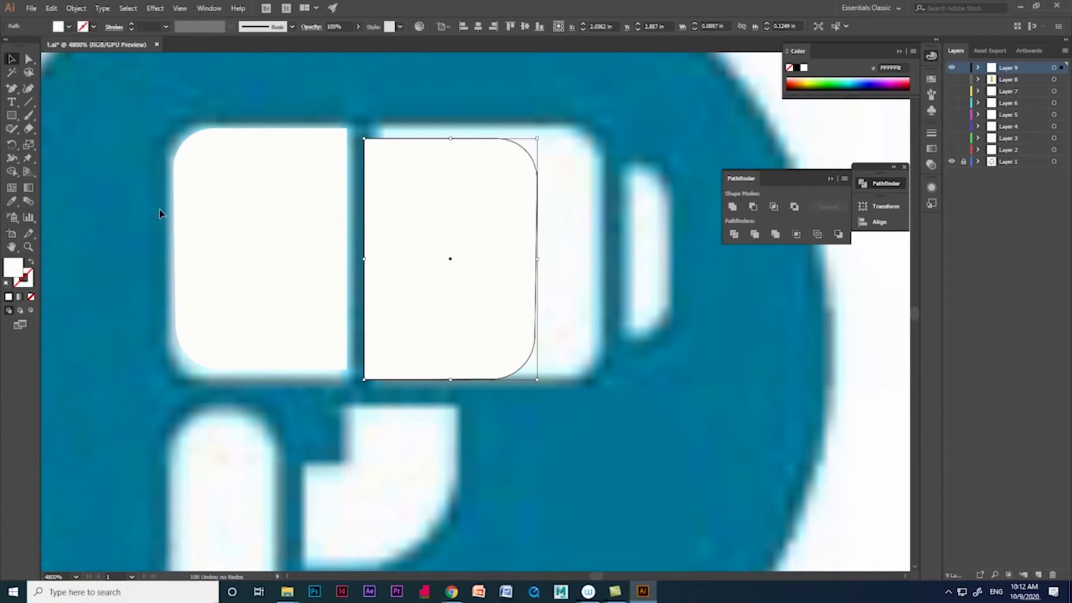
{"action": "mouse_move", "coordinate": [476, 220]}
{"action": "left_mouse_down"}
{"action": "mouse_move", "coordinate": [519, 208]}
{"action": "mouse_move", "coordinate": [496, 201]}
{"action": "left_mouse_up"}
{"action": "left_click_drag", "start_coordinate": [561, 253], "coordinate": [601, 253]}
Move the white pill into line with the camera icon
{"action": "scroll", "coordinate": [327, 239], "scroll_direction": "down", "scroll_amount": 3}
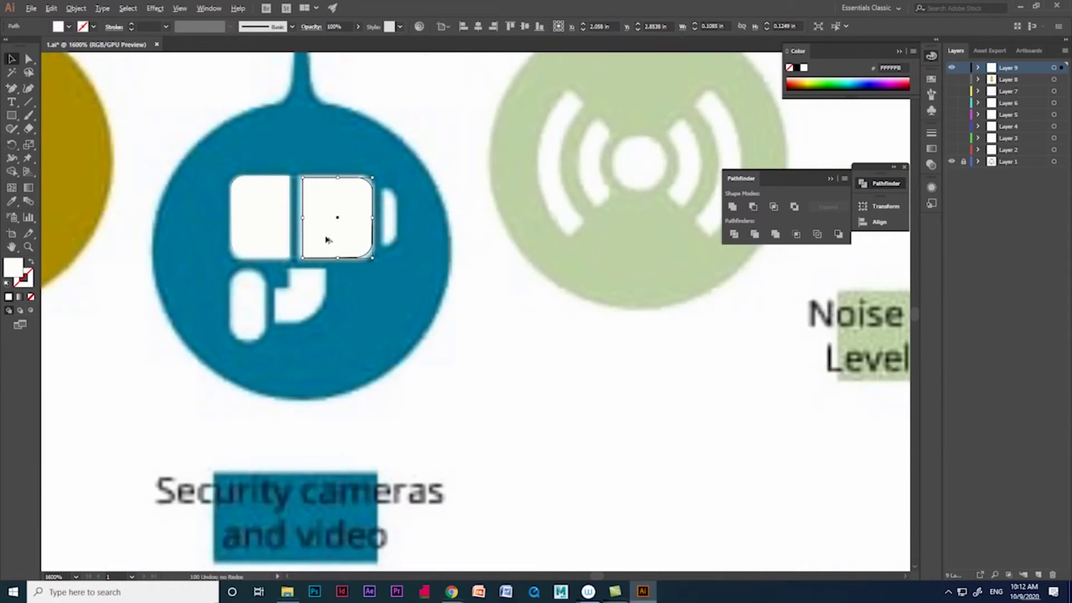
{"action": "scroll", "coordinate": [327, 239], "scroll_direction": "up", "scroll_amount": 2}
{"action": "left_click", "coordinate": [11, 115]}
{"action": "left_click", "coordinate": [44, 115]}
{"action": "left_click_drag", "start_coordinate": [101, 316], "coordinate": [170, 458]}
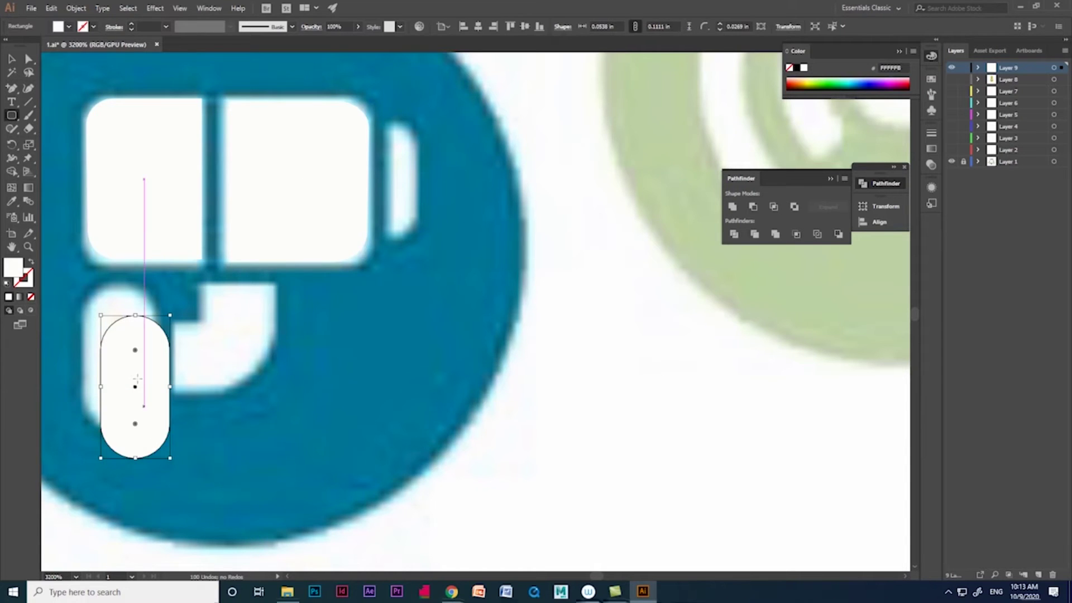
{"action": "left_click_drag", "start_coordinate": [155, 375], "coordinate": [141, 344]}
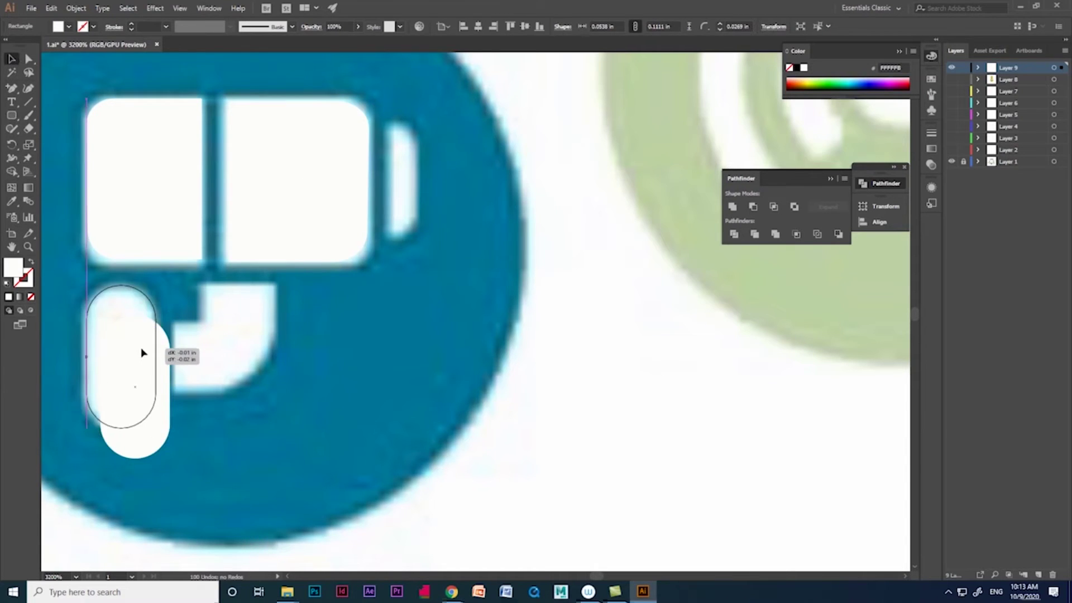
{"action": "left_click", "coordinate": [247, 400]}
Draw a tall white rectangle over the camera's small right-hand piece and widen it
{"action": "left_click_drag", "start_coordinate": [464, 160], "coordinate": [498, 280]}
{"action": "key", "text": "ctrl+z"}
{"action": "left_click_drag", "start_coordinate": [459, 162], "coordinate": [478, 276]}
{"action": "key", "text": "ctrl+plus"}
{"action": "key", "text": "ctrl+plus"}
{"action": "key", "text": "ctrl+minus"}
{"action": "key", "text": "a"}
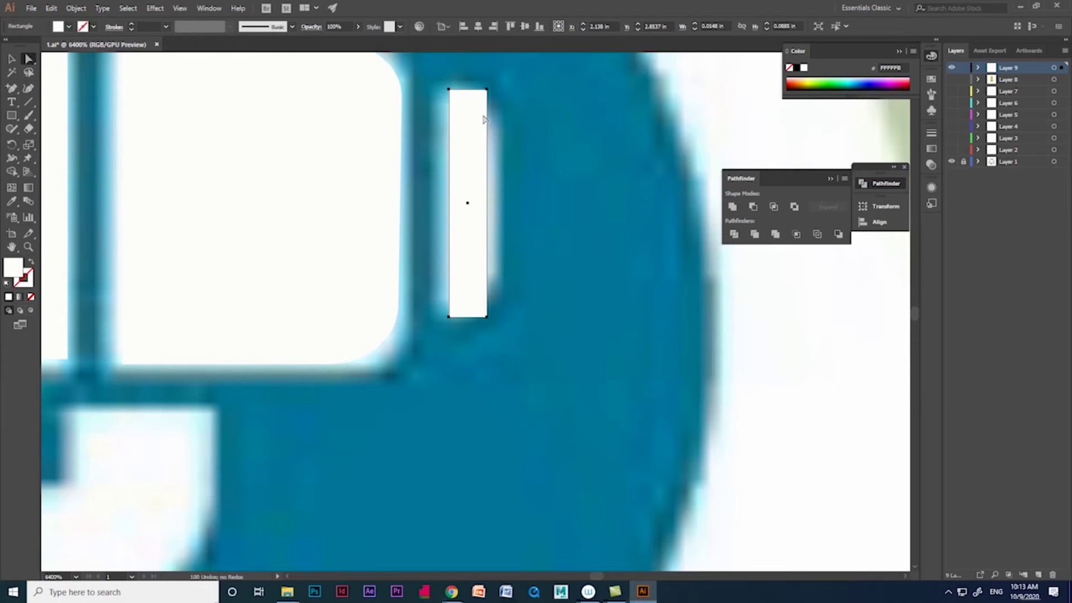
{"action": "left_click", "coordinate": [487, 91]}
{"action": "key", "text": "v"}
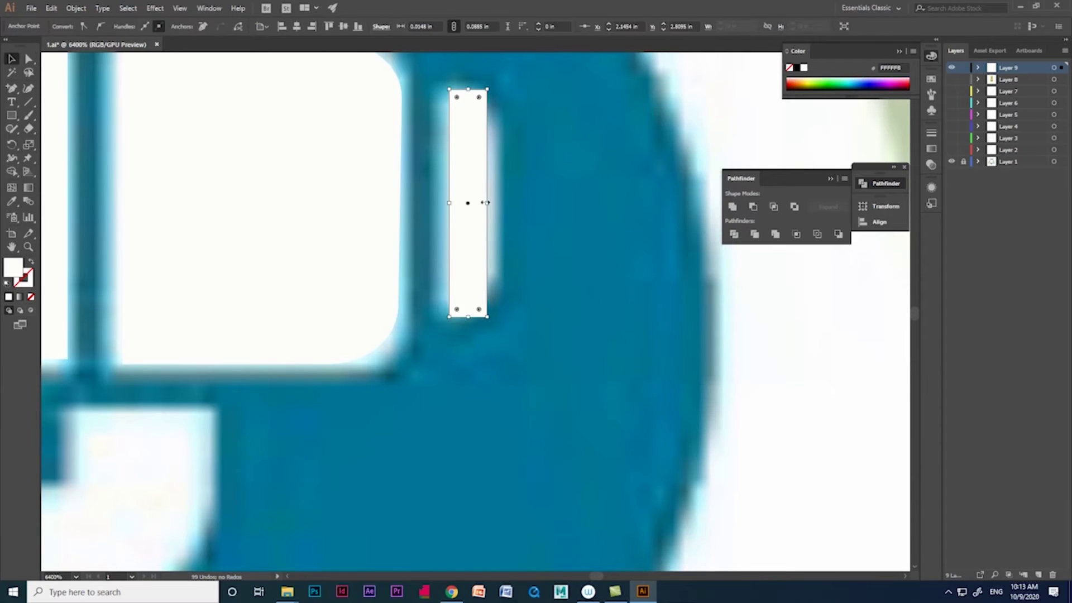
{"action": "mouse_move", "coordinate": [487, 204]}
{"action": "left_mouse_down"}
{"action": "mouse_move", "coordinate": [536, 205]}
{"action": "mouse_move", "coordinate": [491, 187]}
{"action": "left_mouse_up"}
{"action": "scroll", "coordinate": [503, 206], "scroll_direction": "up", "scroll_amount": 3}
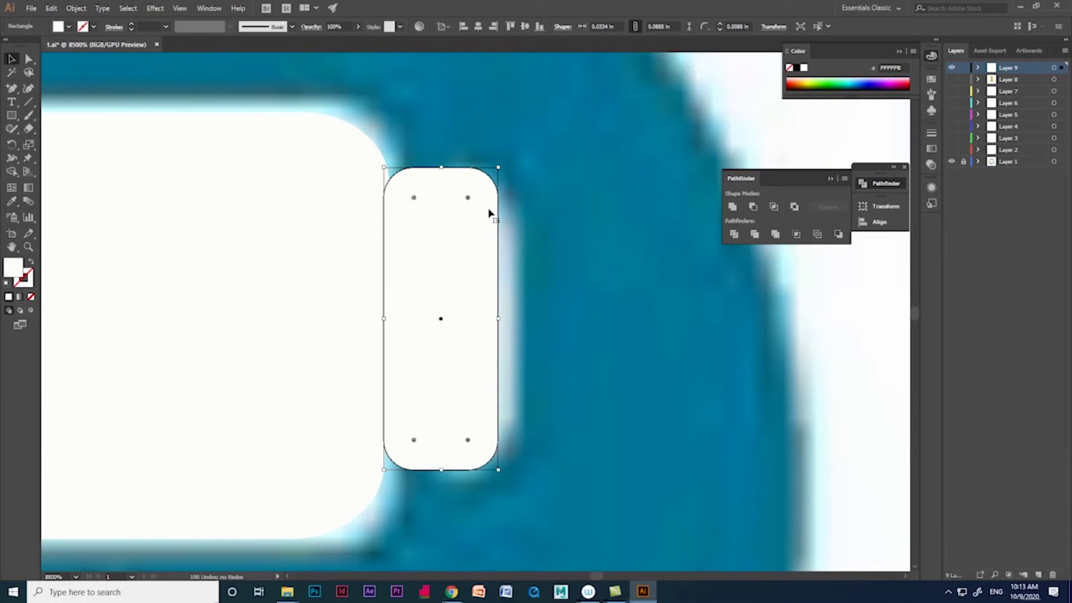
Round the rectangle's right corners and straighten its left edge to fit the piece
{"action": "left_click", "coordinate": [29, 59]}
{"action": "mouse_move", "coordinate": [498, 173]}
{"action": "left_mouse_down"}
{"action": "mouse_move", "coordinate": [508, 286]}
{"action": "mouse_move", "coordinate": [508, 218]}
{"action": "mouse_move", "coordinate": [516, 230]}
{"action": "left_mouse_up"}
{"action": "mouse_move", "coordinate": [493, 470]}
{"action": "left_mouse_down"}
{"action": "mouse_move", "coordinate": [499, 406]}
{"action": "mouse_move", "coordinate": [548, 399]}
{"action": "left_mouse_up"}
{"action": "key", "text": "ctrl+z"}
{"action": "left_click_drag", "start_coordinate": [384, 168], "coordinate": [433, 175]}
{"action": "left_click_drag", "start_coordinate": [384, 470], "coordinate": [433, 471]}
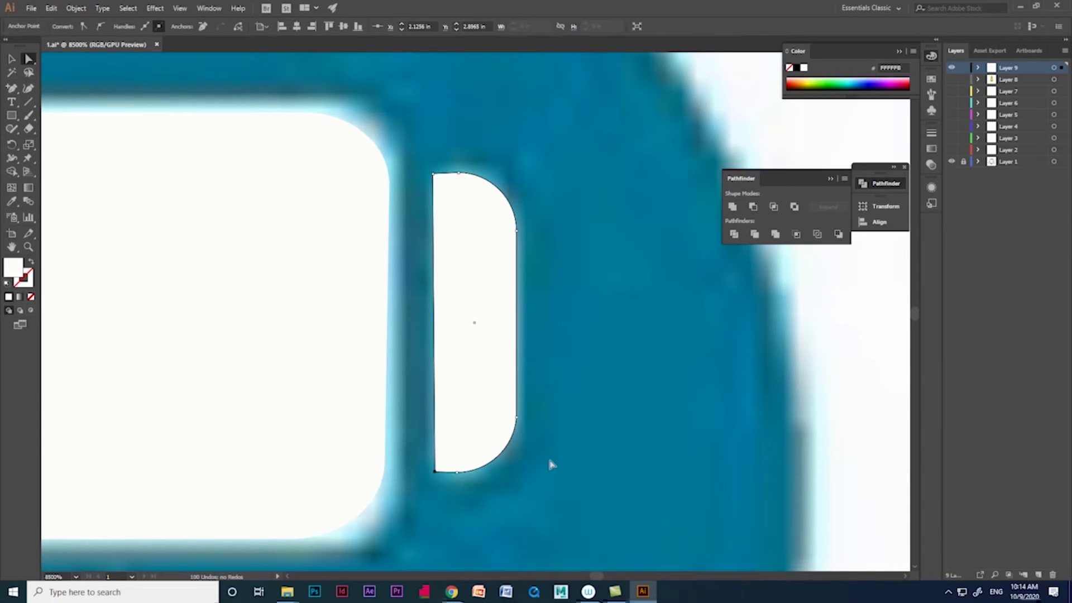
{"action": "scroll", "coordinate": [548, 454], "scroll_direction": "down", "scroll_amount": 3}
{"action": "scroll", "coordinate": [338, 371], "scroll_direction": "up", "scroll_amount": 2}
{"action": "scroll", "coordinate": [338, 370], "scroll_direction": "down", "scroll_amount": 1}
{"action": "left_click", "coordinate": [12, 116]}
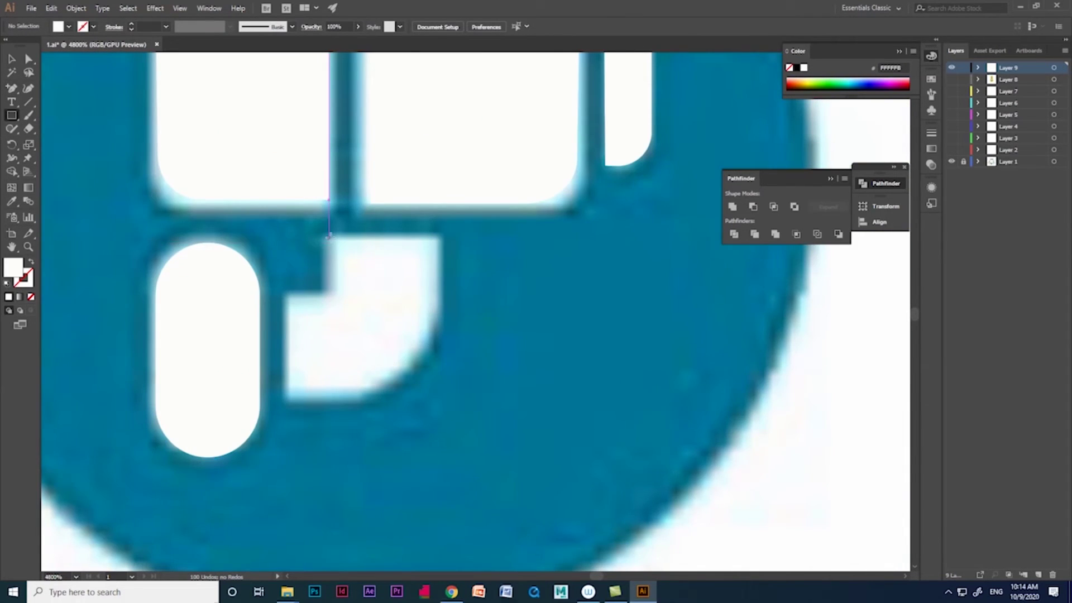
Draw a white rectangle over the lower piece, extend it down, and arc its bottom-right corner
{"action": "left_click_drag", "start_coordinate": [328, 236], "coordinate": [439, 384]}
{"action": "left_click", "coordinate": [29, 59]}
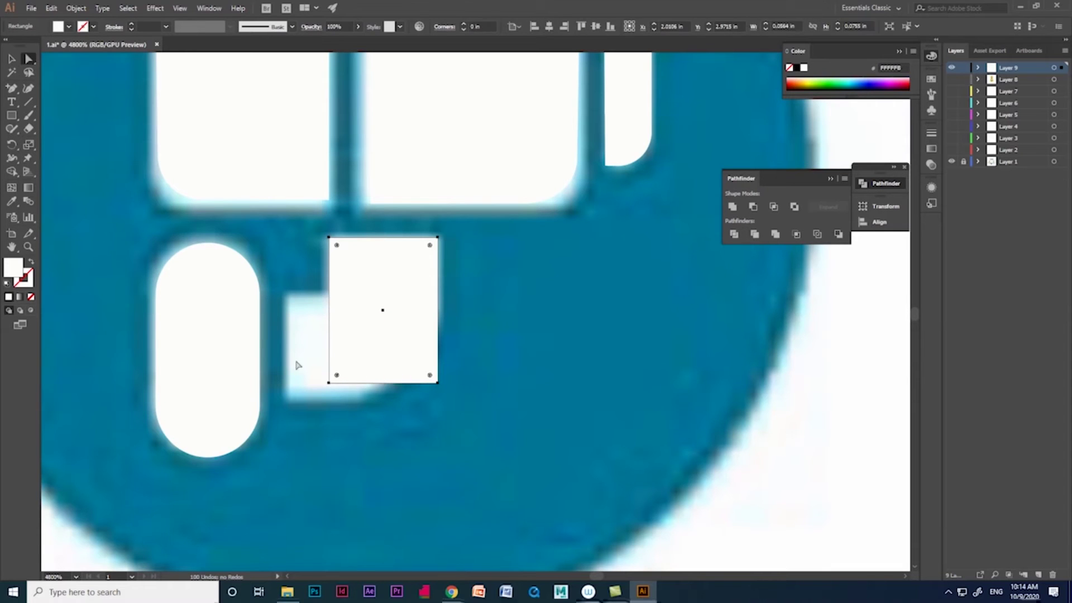
{"action": "left_click_drag", "start_coordinate": [294, 364], "coordinate": [441, 402]}
{"action": "mouse_move", "coordinate": [329, 383]}
{"action": "left_mouse_down"}
{"action": "mouse_move", "coordinate": [328, 406]}
{"action": "mouse_move", "coordinate": [329, 397]}
{"action": "left_mouse_up"}
{"action": "left_click_drag", "start_coordinate": [427, 389], "coordinate": [464, 193]}
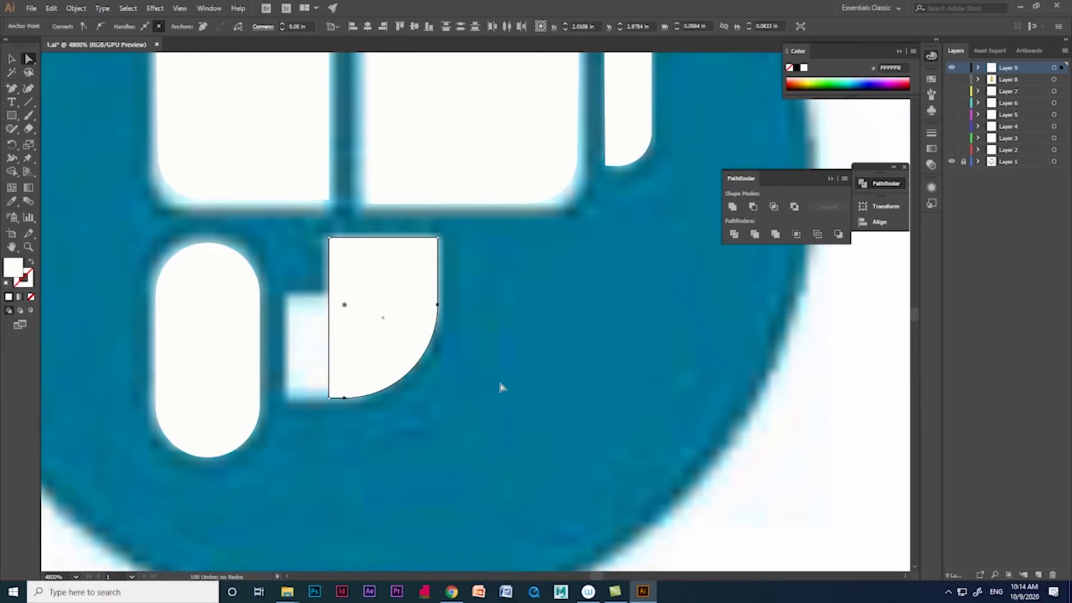
Add a small rectangle for the left step, merge both with Shape Builder, and zoom out
{"action": "key", "text": "m"}
{"action": "left_click_drag", "start_coordinate": [287, 295], "coordinate": [350, 395]}
{"action": "left_click", "coordinate": [12, 59]}
{"action": "scroll", "coordinate": [366, 376], "scroll_direction": "up", "scroll_amount": 3}
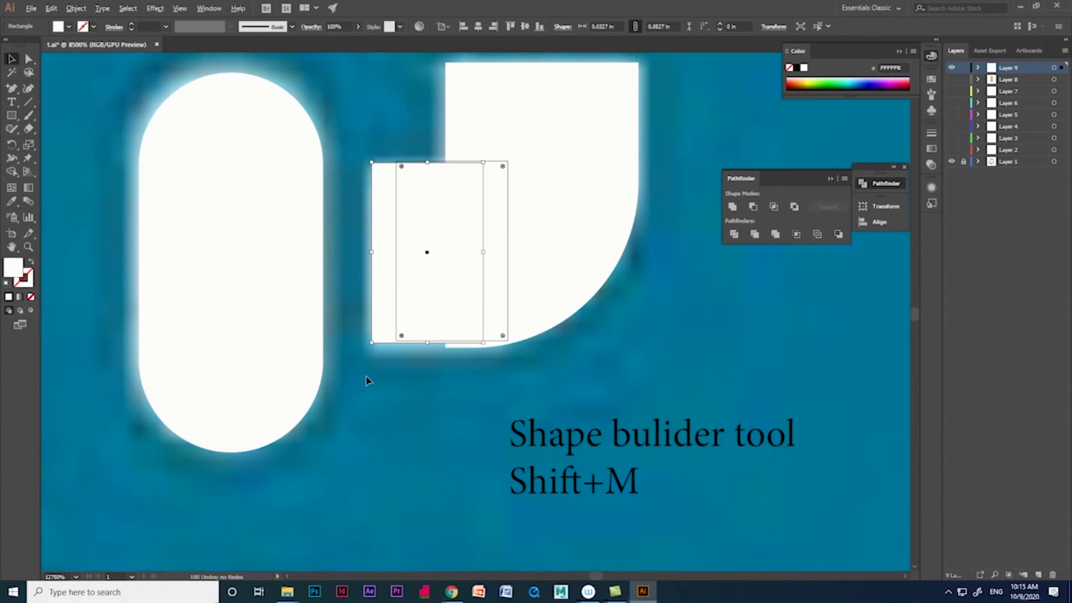
{"action": "left_click", "coordinate": [427, 257]}
{"action": "left_click", "coordinate": [559, 223], "text": "shift"}
{"action": "key", "text": "shift+m"}
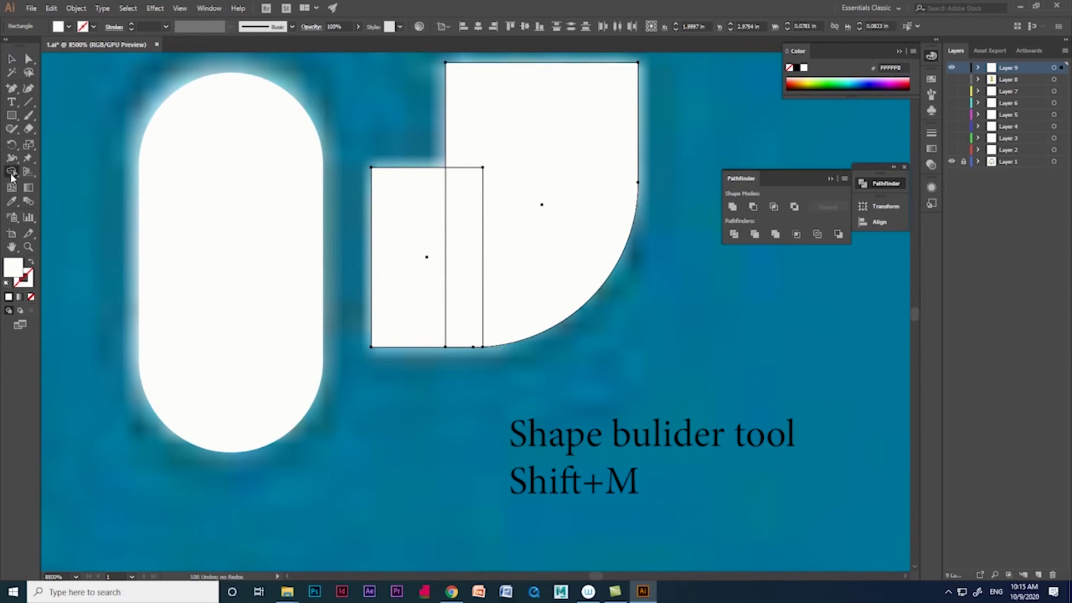
{"action": "left_click_drag", "start_coordinate": [441, 246], "coordinate": [512, 230]}
{"action": "scroll", "coordinate": [401, 402], "scroll_direction": "down", "scroll_amount": 3}
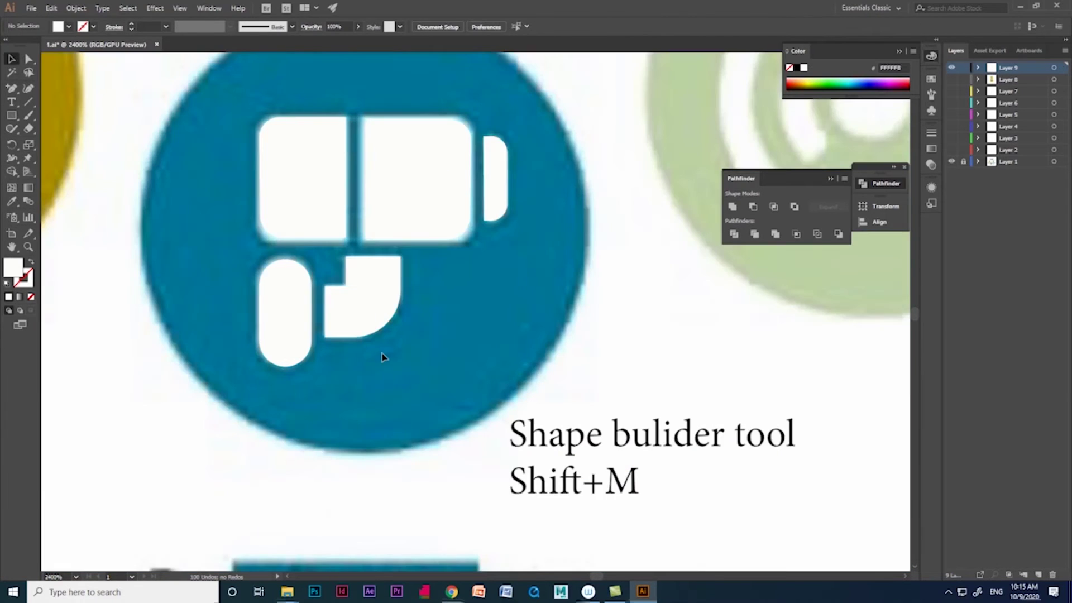
{"action": "scroll", "coordinate": [384, 354], "scroll_direction": "down", "scroll_amount": 2}
{"action": "scroll", "coordinate": [342, 280], "scroll_direction": "down", "scroll_amount": 2}
{"action": "scroll", "coordinate": [324, 330], "scroll_direction": "down", "scroll_amount": 2}
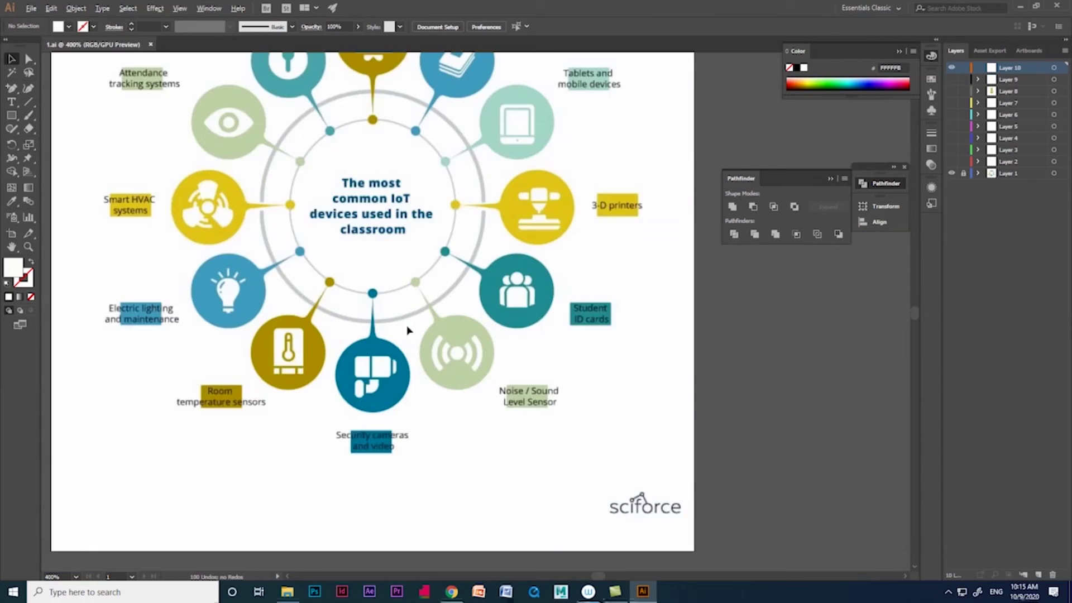
Position the white centre dot and pen-draw the inner right sound-wave arc
{"action": "scroll", "coordinate": [407, 330], "scroll_direction": "up", "scroll_amount": 5}
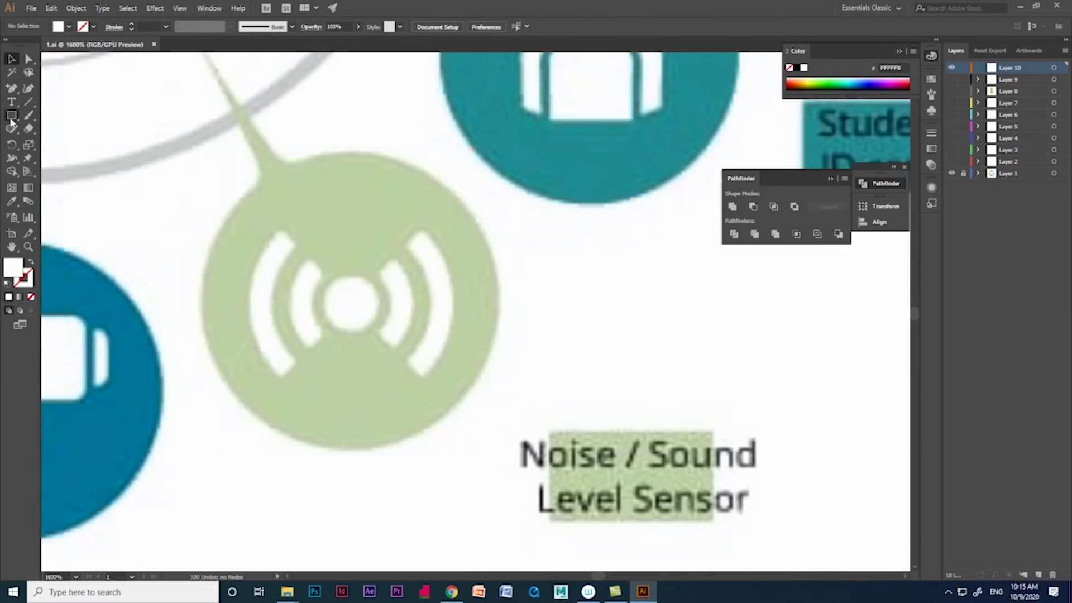
{"action": "left_click_drag", "start_coordinate": [367, 322], "coordinate": [361, 309]}
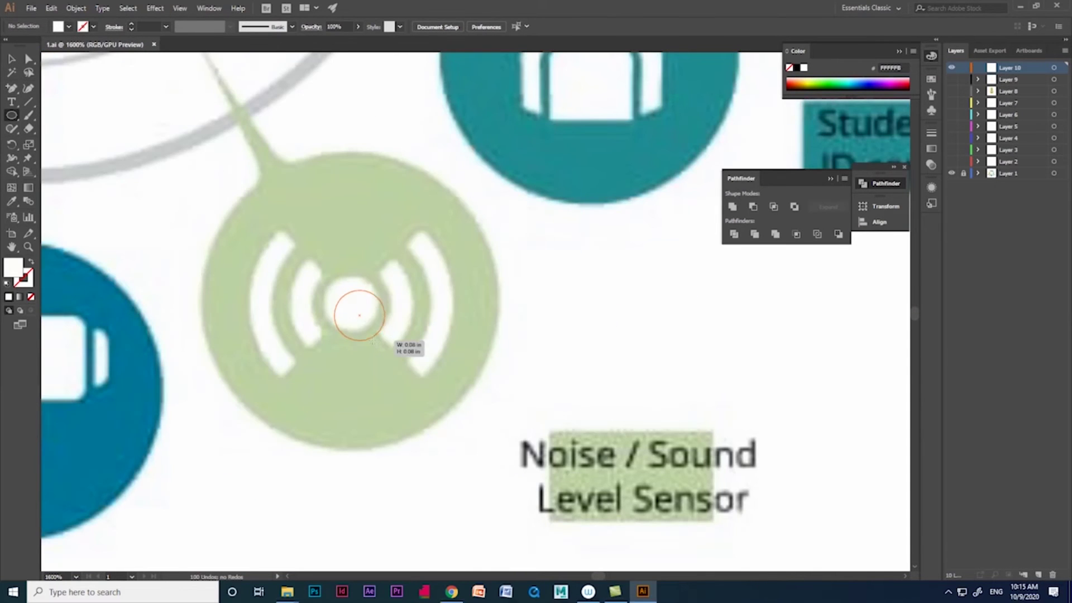
{"action": "left_click", "coordinate": [414, 402]}
{"action": "left_click", "coordinate": [11, 88]}
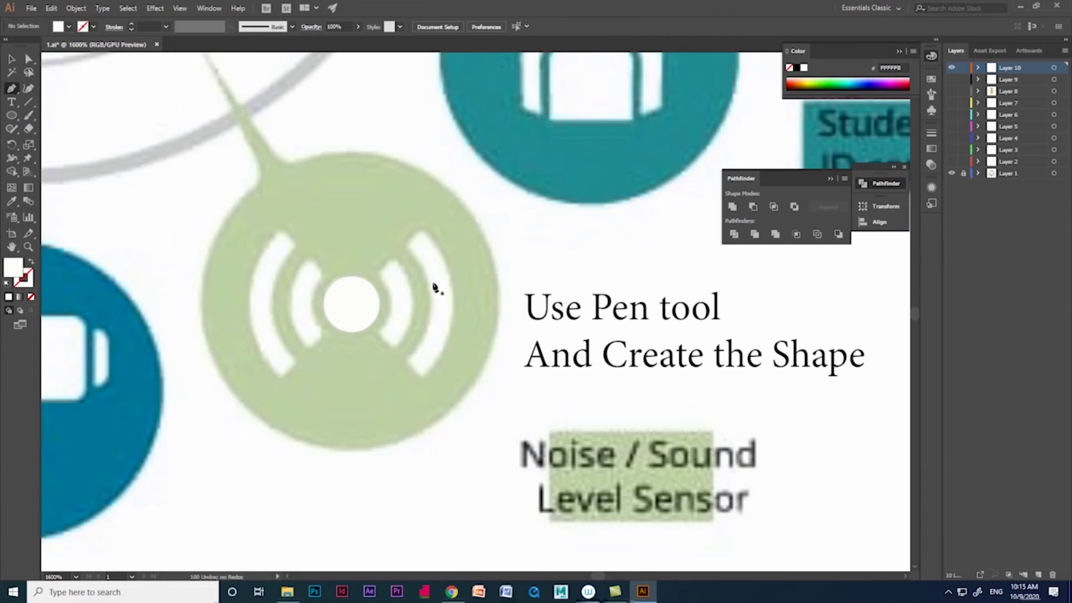
{"action": "left_click", "coordinate": [379, 336]}
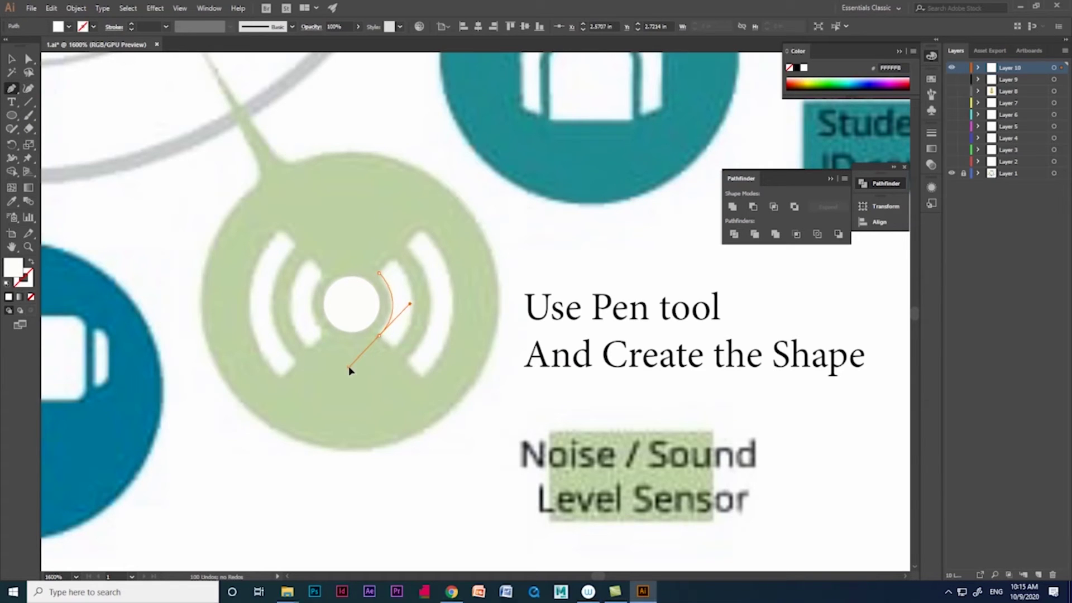
{"action": "left_click_drag", "start_coordinate": [354, 370], "coordinate": [352, 370]}
{"action": "left_click", "coordinate": [380, 273]}
{"action": "left_click", "coordinate": [391, 348]}
{"action": "left_click_drag", "start_coordinate": [412, 296], "coordinate": [409, 256]}
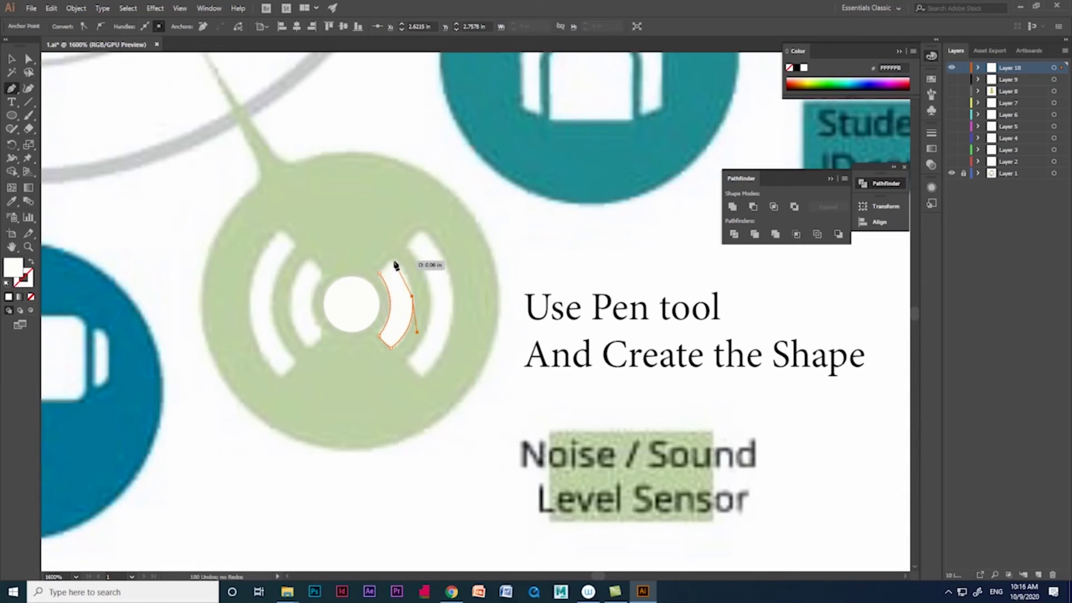
{"action": "mouse_move", "coordinate": [394, 258]}
{"action": "left_mouse_down"}
{"action": "mouse_move", "coordinate": [376, 249]}
{"action": "mouse_move", "coordinate": [395, 270]}
{"action": "left_mouse_up"}
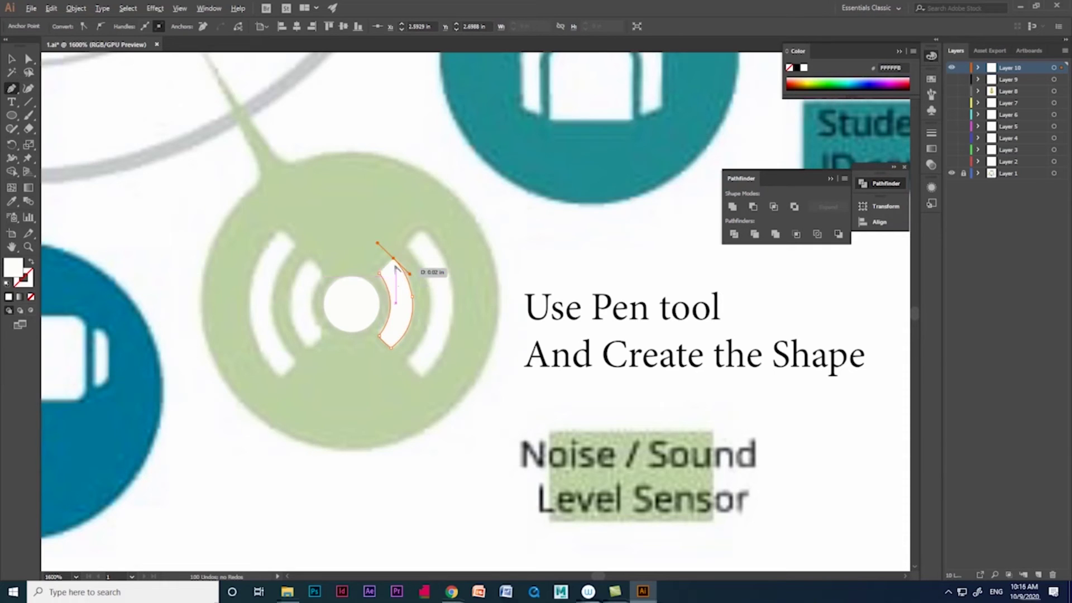
Copy the inner arc to the left side and reflect it to face left
{"action": "left_click", "coordinate": [12, 59]}
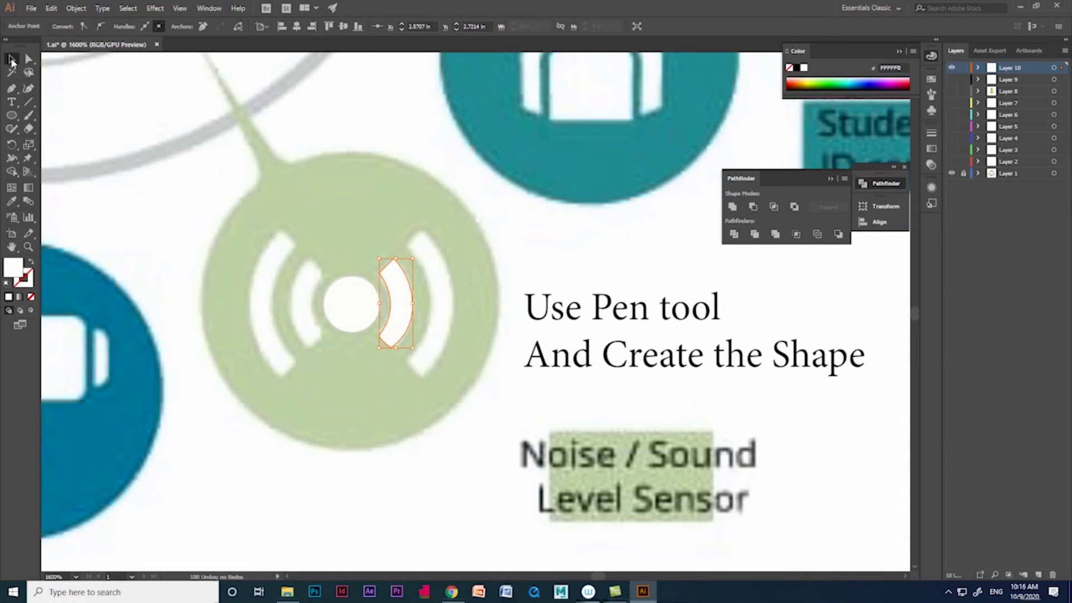
{"action": "left_click_drag", "start_coordinate": [399, 316], "coordinate": [311, 314]}
{"action": "right_click", "coordinate": [311, 306]}
{"action": "left_click", "coordinate": [492, 507]}
{"action": "key", "text": "Return"}
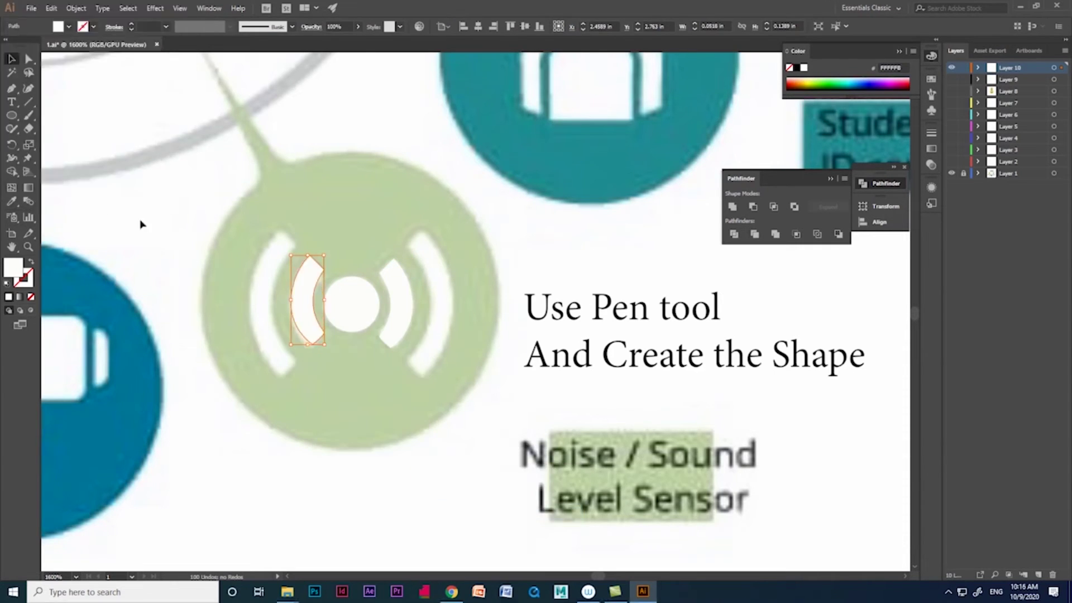
Pen-draw the outer right sound-wave arc
{"action": "left_click", "coordinate": [406, 245]}
{"action": "mouse_move", "coordinate": [406, 359]}
{"action": "left_mouse_down"}
{"action": "mouse_move", "coordinate": [278, 445]}
{"action": "mouse_move", "coordinate": [350, 417]}
{"action": "left_mouse_up"}
{"action": "left_click", "coordinate": [405, 360]}
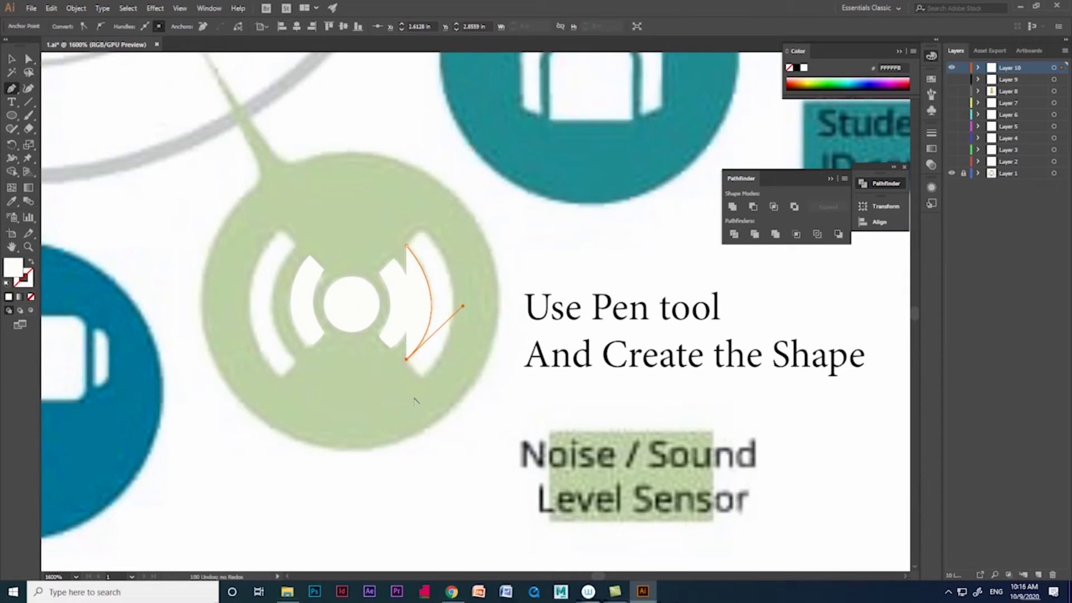
{"action": "left_click_drag", "start_coordinate": [423, 230], "coordinate": [354, 151]}
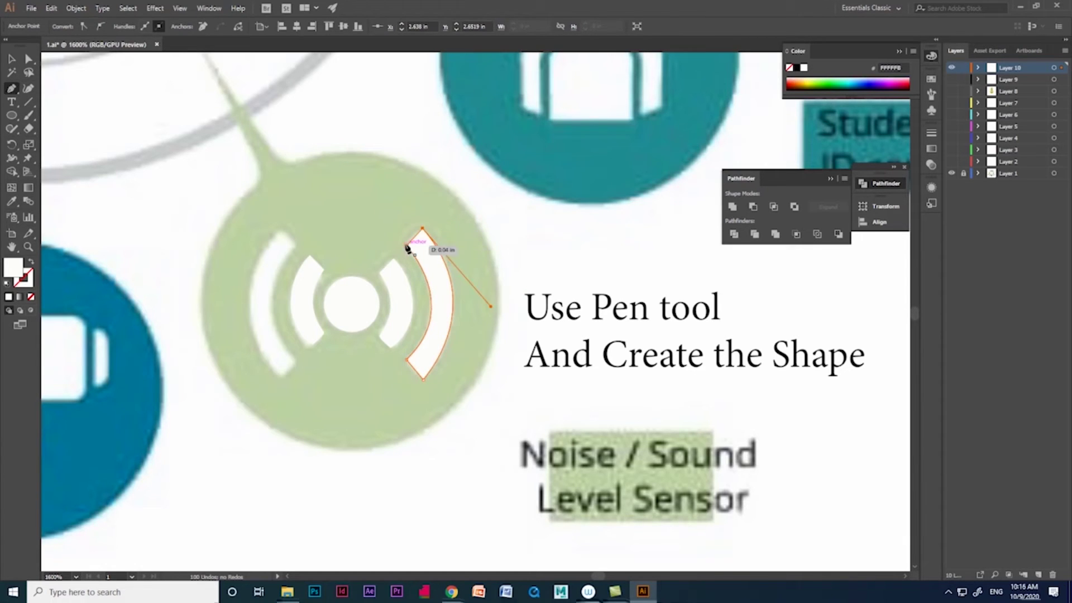
Copy the outer arc to the left, reflect it, and nudge it into place
{"action": "left_click", "coordinate": [11, 58]}
{"action": "left_click_drag", "start_coordinate": [436, 334], "coordinate": [271, 337]}
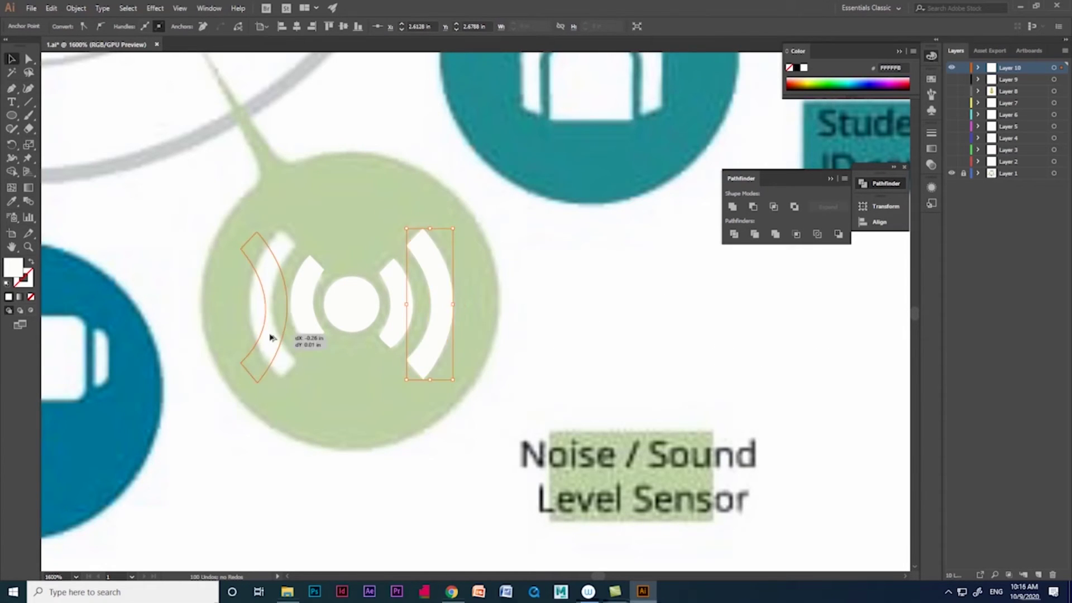
{"action": "right_click", "coordinate": [283, 323]}
{"action": "left_click", "coordinate": [413, 526]}
{"action": "left_click", "coordinate": [96, 115]}
{"action": "right_click", "coordinate": [254, 260]}
{"action": "left_click", "coordinate": [402, 455]}
{"action": "left_click", "coordinate": [90, 177]}
{"action": "left_click_drag", "start_coordinate": [245, 325], "coordinate": [258, 323]}
Draw a white circle over the group icon's central head
{"action": "key", "text": "ctrl+0"}
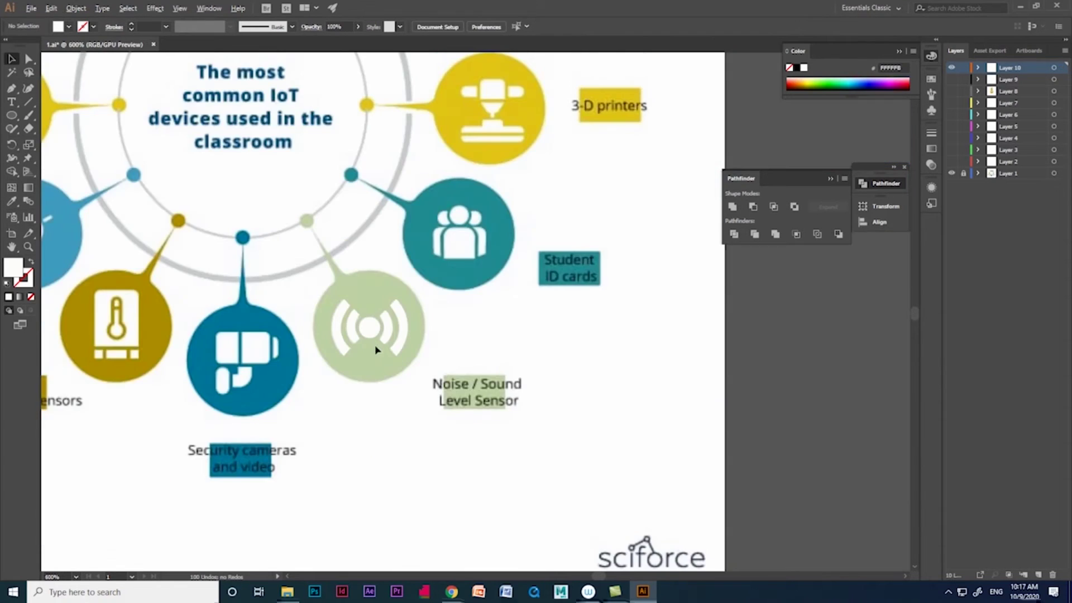
{"action": "scroll", "coordinate": [539, 231], "scroll_direction": "up", "scroll_amount": 5}
{"action": "scroll", "coordinate": [286, 264], "scroll_direction": "up", "scroll_amount": 2}
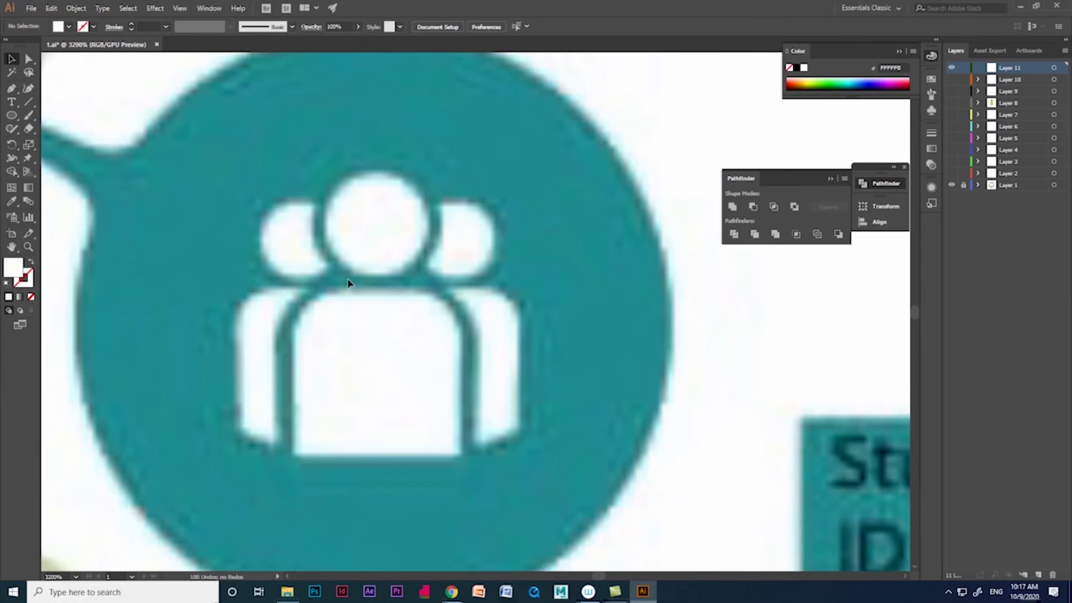
{"action": "left_click_drag", "start_coordinate": [363, 199], "coordinate": [455, 302]}
{"action": "key", "text": "v"}
Draw a white rectangle over the central body and round its top corners
{"action": "left_click_drag", "start_coordinate": [12, 115], "coordinate": [49, 118]}
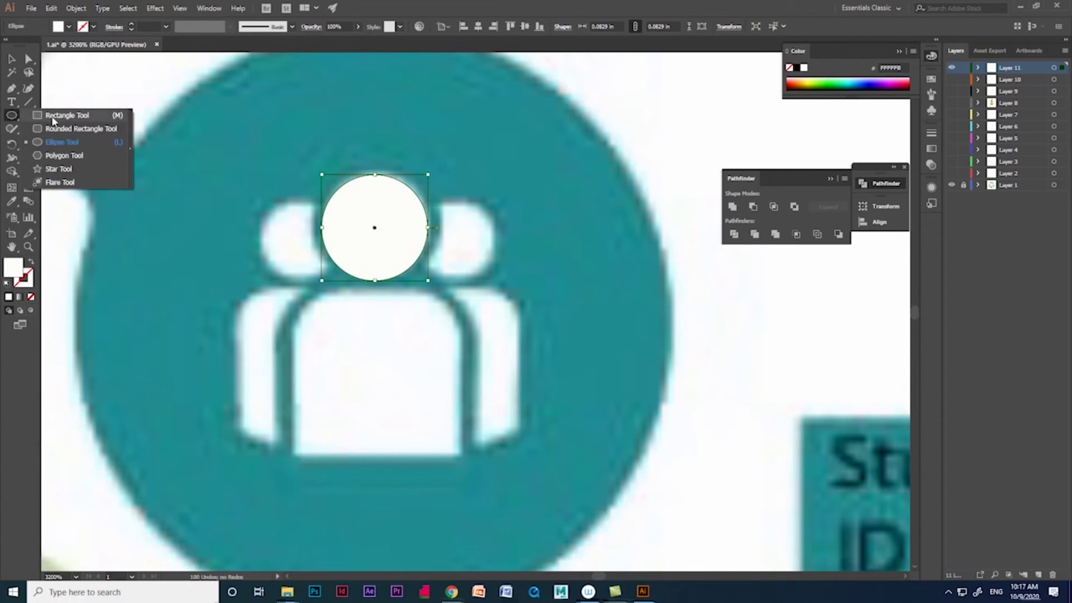
{"action": "left_click_drag", "start_coordinate": [309, 307], "coordinate": [451, 452]}
{"action": "key", "text": "a"}
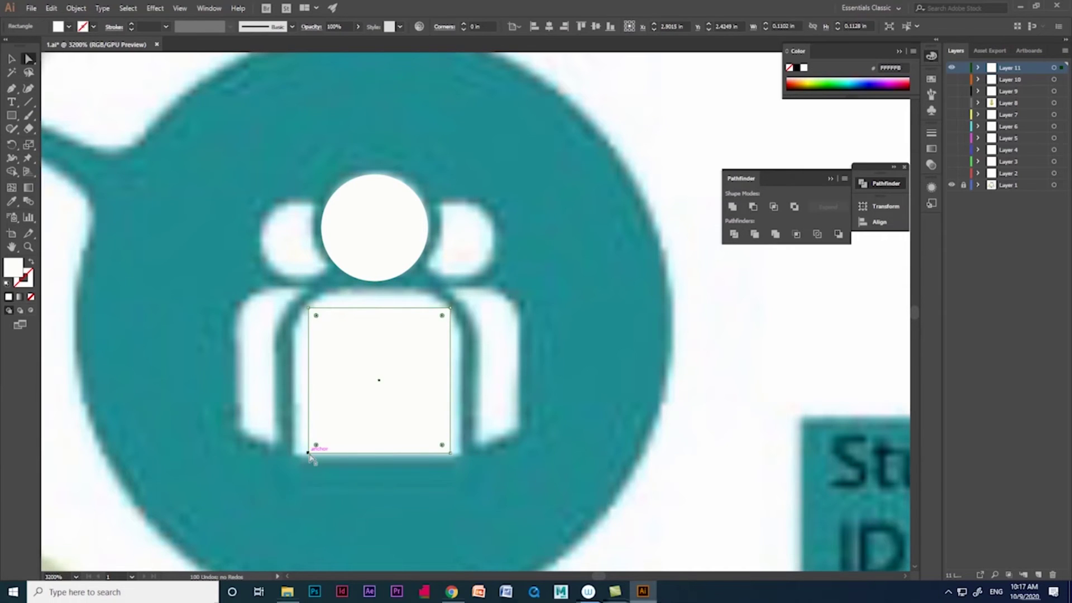
{"action": "left_click_drag", "start_coordinate": [310, 452], "coordinate": [291, 453]}
{"action": "left_click_drag", "start_coordinate": [450, 454], "coordinate": [459, 453]}
{"action": "left_click_drag", "start_coordinate": [291, 452], "coordinate": [300, 452]}
{"action": "left_click", "coordinate": [309, 308]}
{"action": "left_click_drag", "start_coordinate": [317, 318], "coordinate": [327, 372]}
{"action": "left_click_drag", "start_coordinate": [354, 300], "coordinate": [309, 354]}
{"action": "left_click", "coordinate": [450, 307]}
{"action": "left_click_drag", "start_coordinate": [438, 316], "coordinate": [447, 380]}
{"action": "mouse_move", "coordinate": [451, 306]}
{"action": "left_mouse_down"}
{"action": "mouse_move", "coordinate": [459, 300]}
{"action": "mouse_move", "coordinate": [459, 329]}
{"action": "left_mouse_up"}
{"action": "left_click", "coordinate": [411, 376]}
{"action": "left_click_drag", "start_coordinate": [300, 453], "coordinate": [295, 453]}
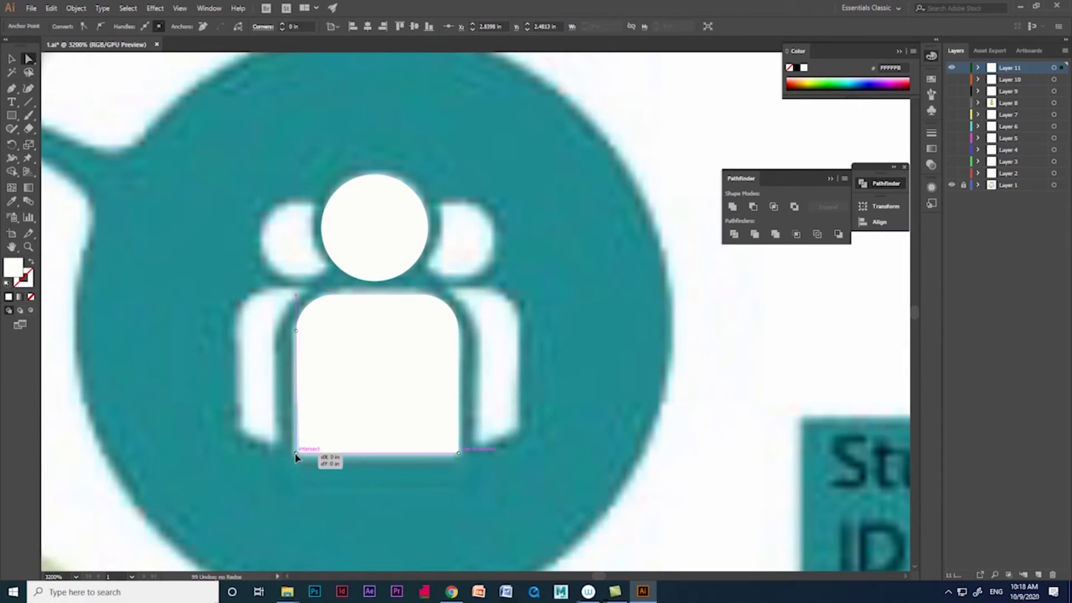
Draw a smaller circle overlapping the head for the left side figure and select both circles
{"action": "left_click_drag", "start_coordinate": [11, 115], "coordinate": [67, 140]}
{"action": "mouse_move", "coordinate": [288, 248]}
{"action": "left_mouse_down"}
{"action": "mouse_move", "coordinate": [292, 282]}
{"action": "mouse_move", "coordinate": [332, 277]}
{"action": "mouse_move", "coordinate": [342, 250]}
{"action": "left_mouse_up"}
{"action": "key", "text": "v"}
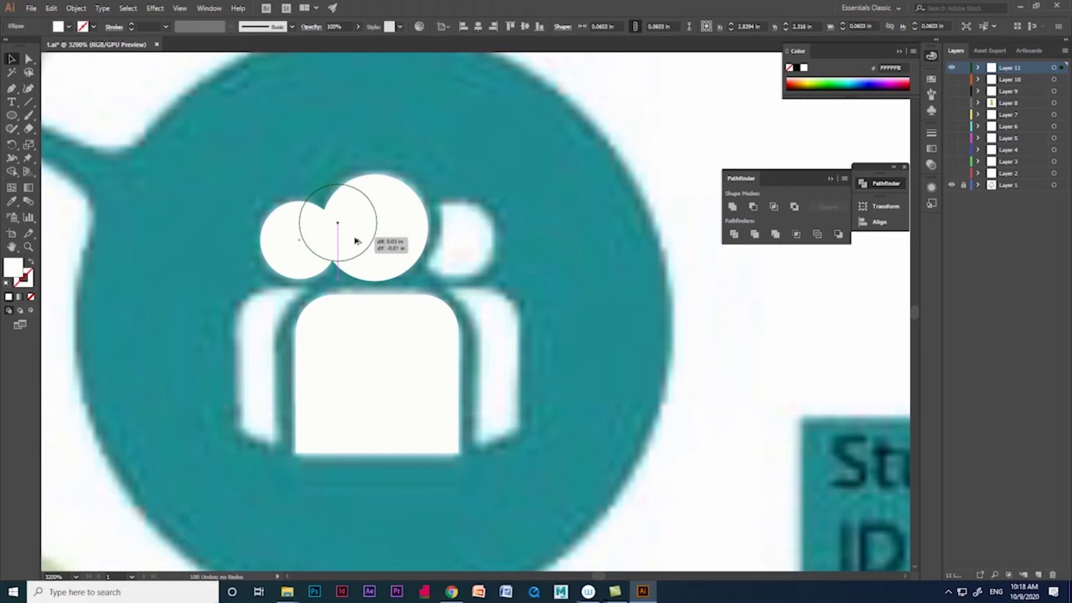
{"action": "left_click", "coordinate": [285, 255], "text": "shift"}
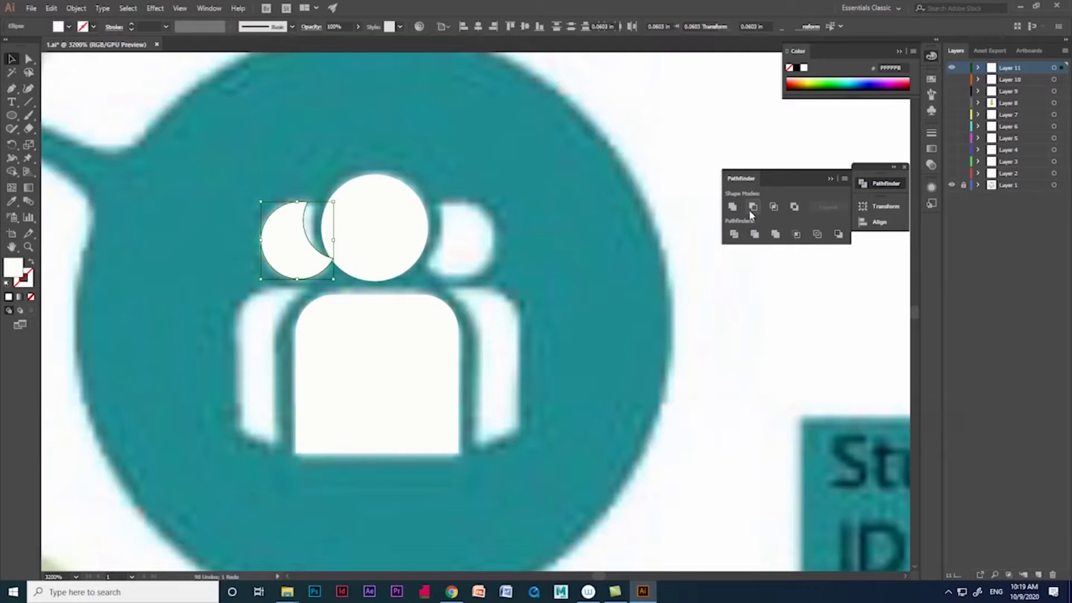
Cut the side head into a crescent and place a vertically reflected copy as the right head
{"action": "left_click", "coordinate": [753, 207]}
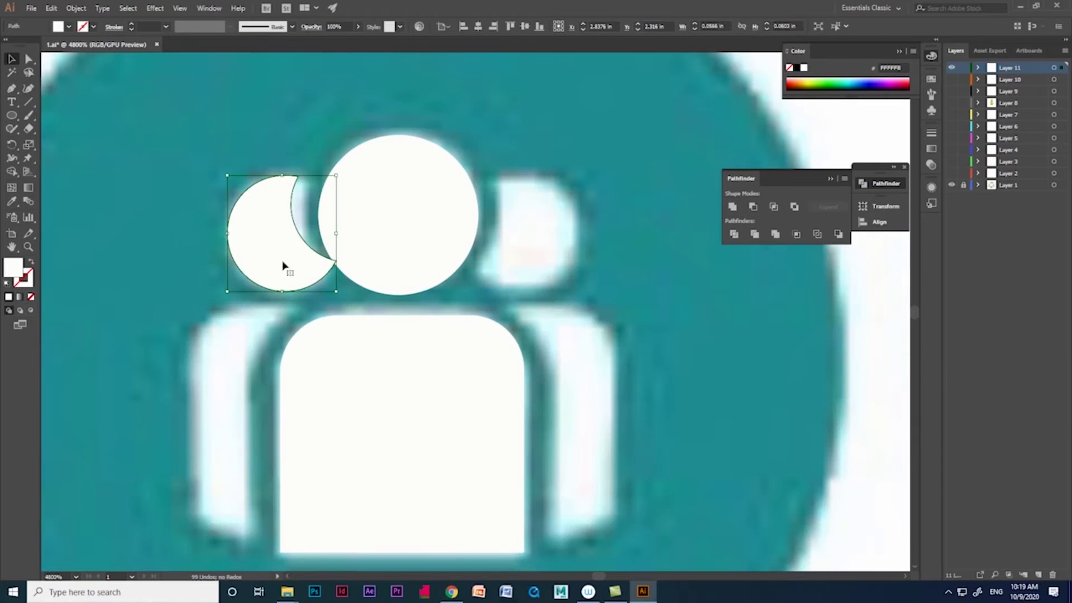
{"action": "left_click_drag", "start_coordinate": [342, 296], "coordinate": [353, 316]}
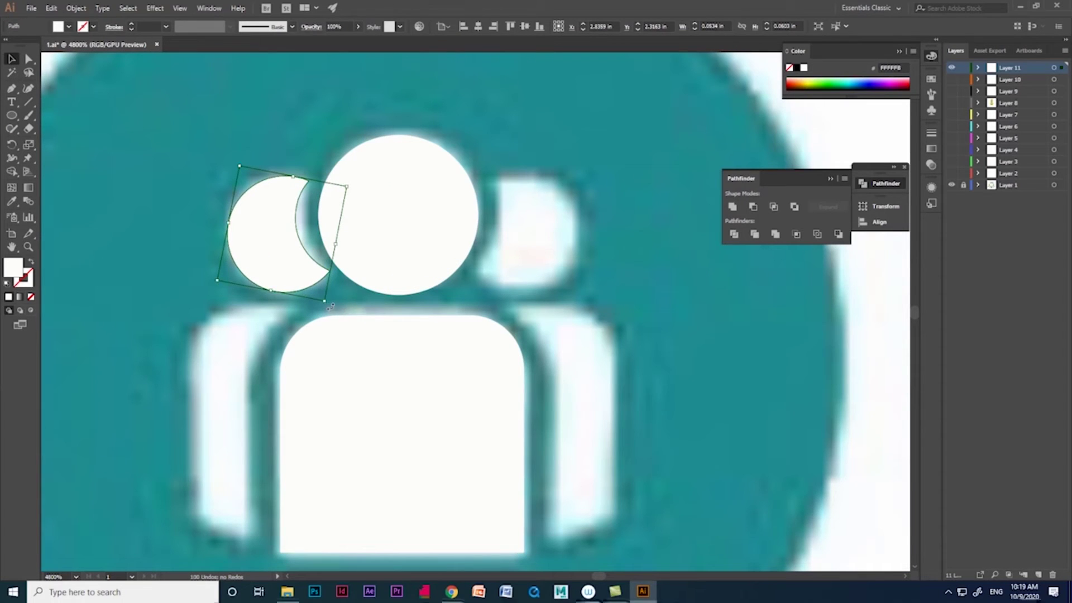
{"action": "left_click_drag", "start_coordinate": [282, 263], "coordinate": [507, 268]}
{"action": "right_click", "coordinate": [520, 231]}
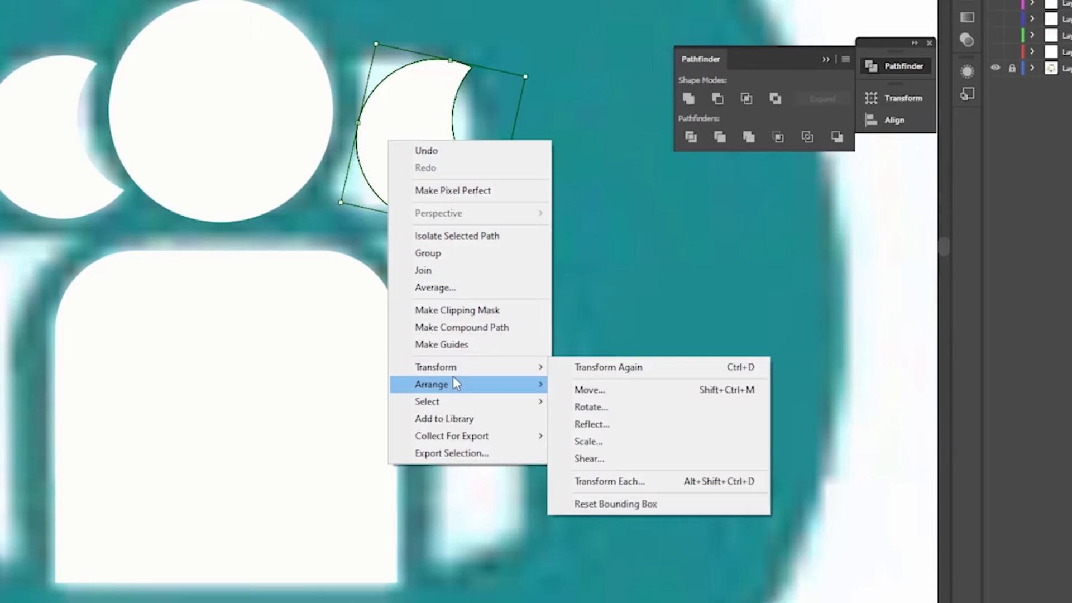
{"action": "left_click", "coordinate": [592, 425]}
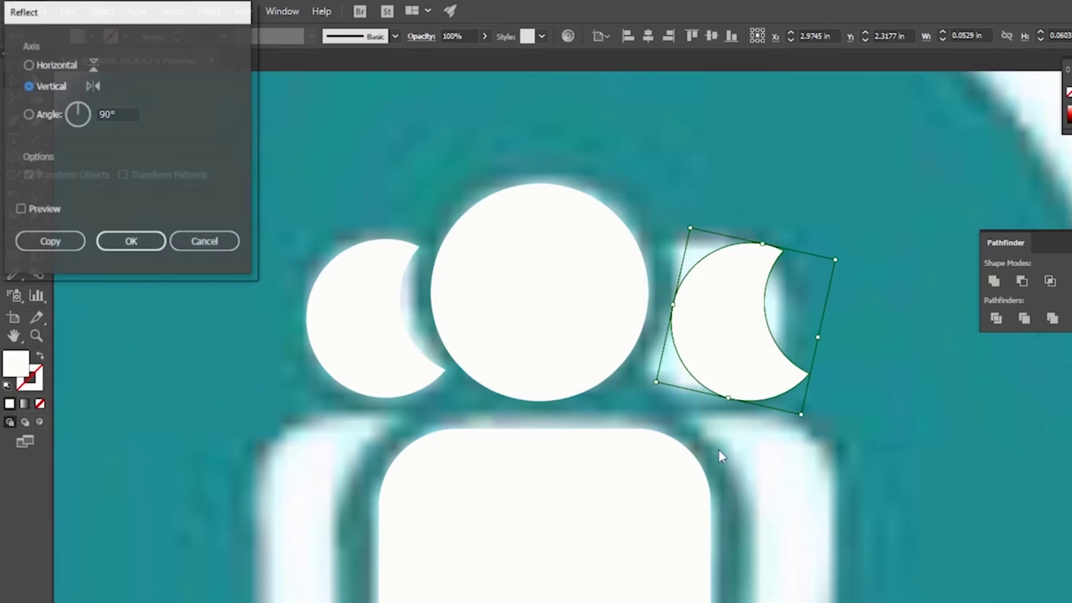
{"action": "left_click", "coordinate": [147, 241]}
{"action": "left_click_drag", "start_coordinate": [564, 247], "coordinate": [544, 248]}
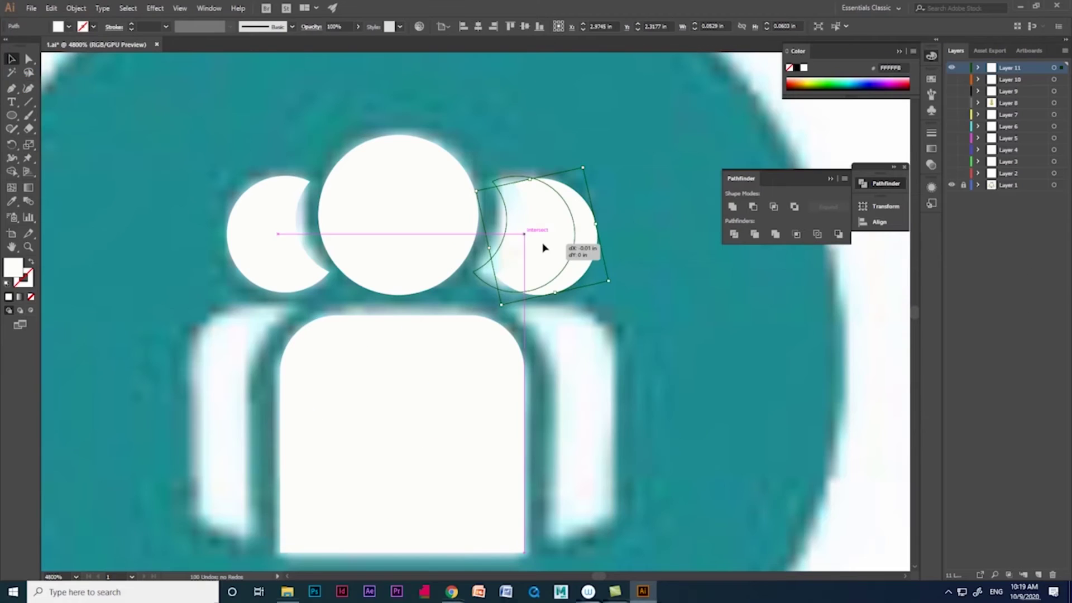
Cut a side-body piece with Minus Front, mirror it beside the body, then add a new layer
{"action": "key", "text": "ctrl+minus"}
{"action": "left_click_drag", "start_coordinate": [390, 288], "coordinate": [491, 296]}
{"action": "left_click", "coordinate": [753, 207]}
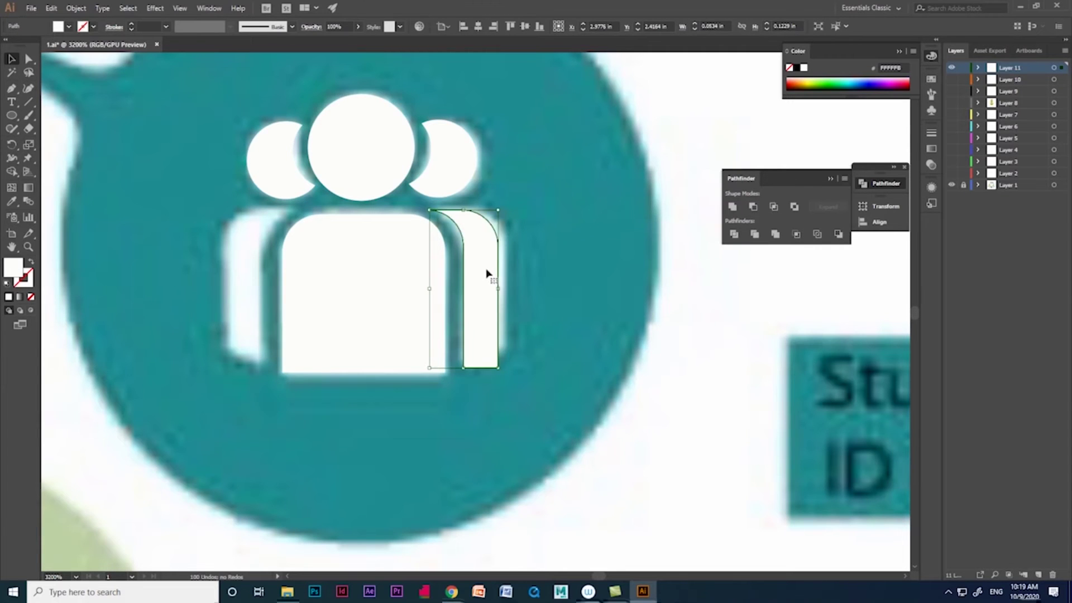
{"action": "left_click_drag", "start_coordinate": [486, 273], "coordinate": [218, 286]}
{"action": "right_click", "coordinate": [218, 285]}
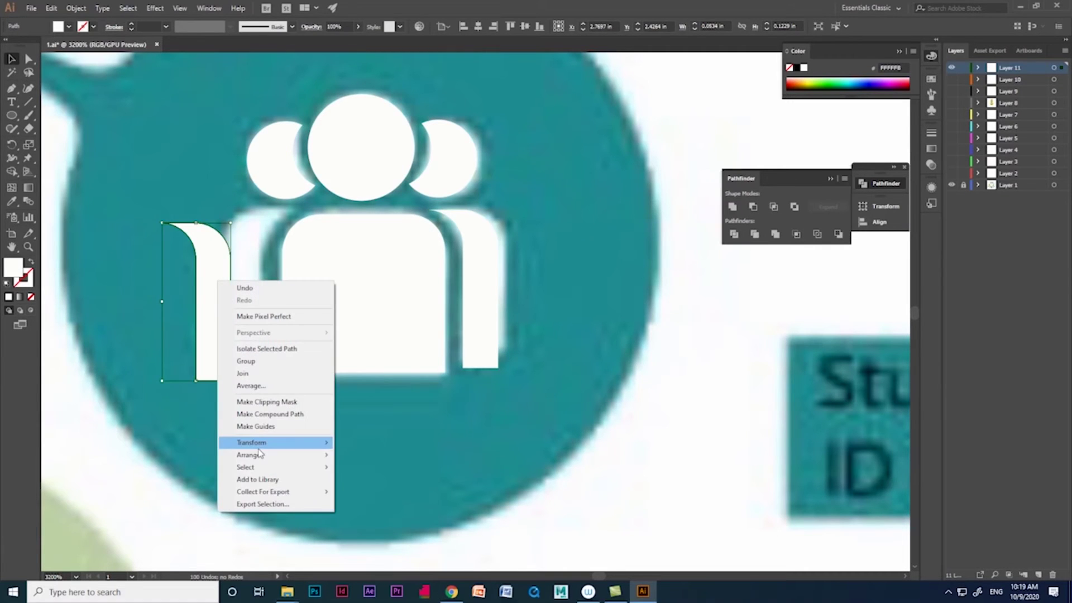
{"action": "left_click", "coordinate": [371, 484]}
{"action": "left_click", "coordinate": [96, 178]}
{"action": "left_click_drag", "start_coordinate": [190, 338], "coordinate": [252, 313]}
{"action": "left_click", "coordinate": [397, 438]}
{"action": "key", "text": "ctrl+minus"}
{"action": "key", "text": "ctrl+minus"}
{"action": "key", "text": "ctrl+minus"}
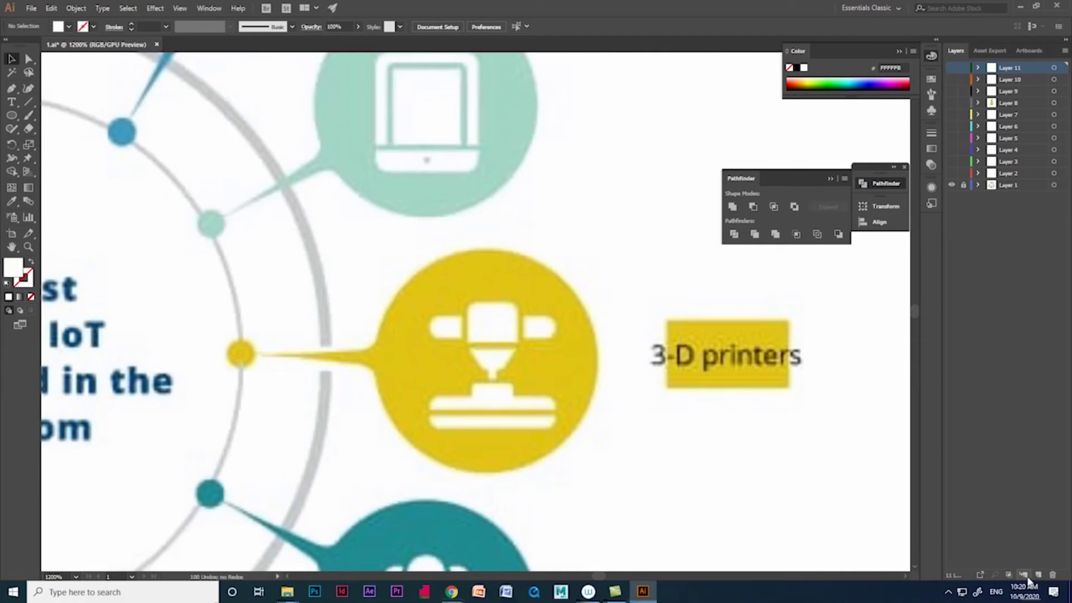
{"action": "left_click", "coordinate": [1038, 575]}
Draw a white rounded pill sized to cover the 3-D printer's base
{"action": "scroll", "coordinate": [555, 385], "scroll_direction": "up", "scroll_amount": 2}
{"action": "left_click_drag", "start_coordinate": [11, 115], "coordinate": [61, 115]}
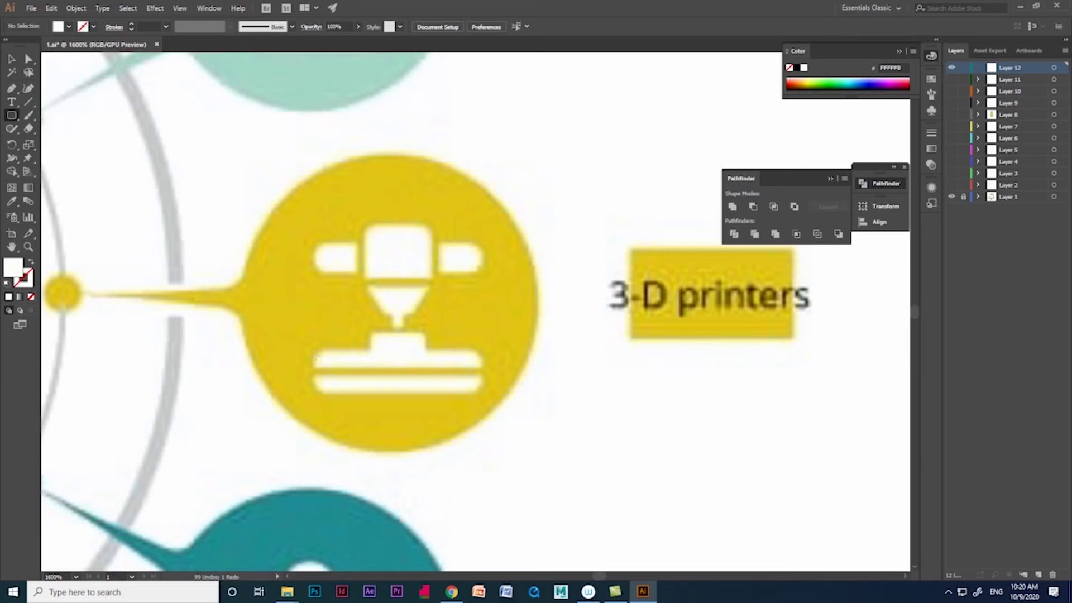
{"action": "left_click_drag", "start_coordinate": [316, 354], "coordinate": [482, 392]}
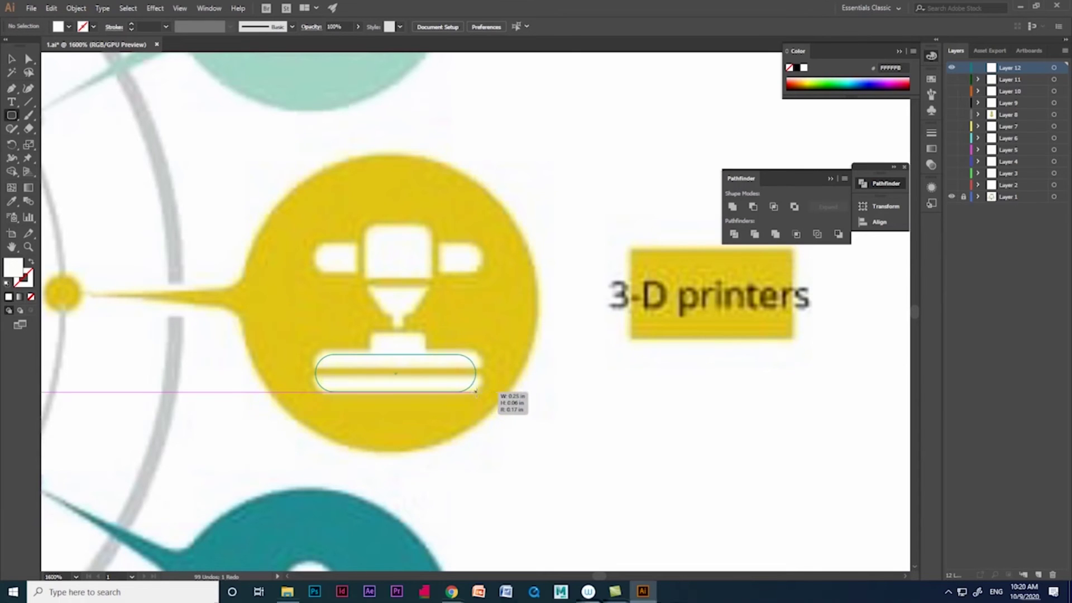
{"action": "scroll", "coordinate": [440, 387], "scroll_direction": "up", "scroll_amount": 2}
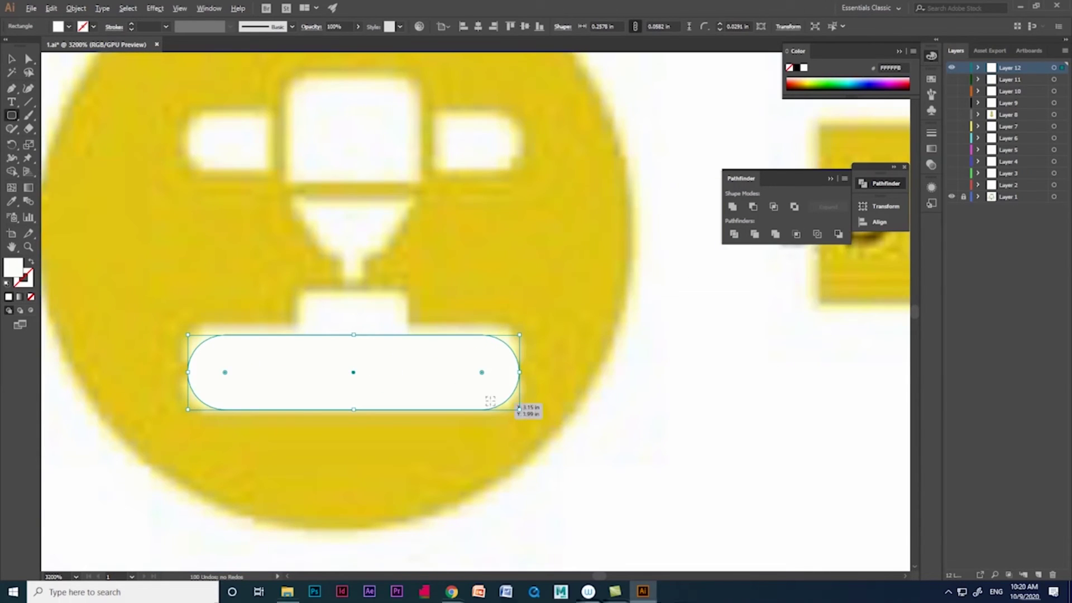
{"action": "left_click_drag", "start_coordinate": [519, 410], "coordinate": [525, 407]}
Add a thin rectangle strip across the pill, aligned with the base's gap line
{"action": "left_click_drag", "start_coordinate": [11, 115], "coordinate": [60, 144]}
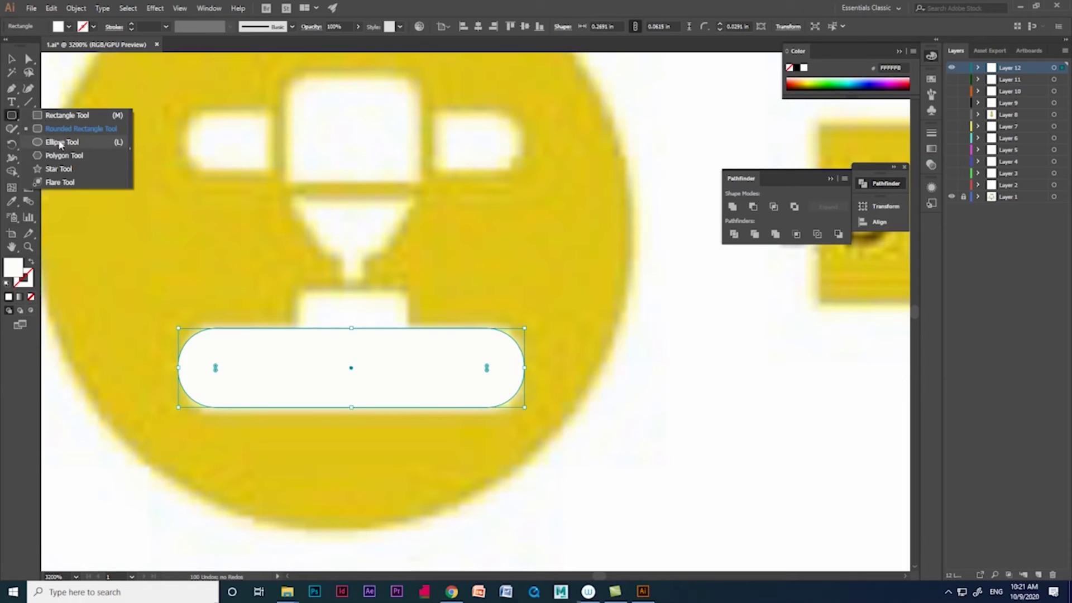
{"action": "left_click", "coordinate": [60, 116]}
{"action": "left_click_drag", "start_coordinate": [161, 357], "coordinate": [538, 379]}
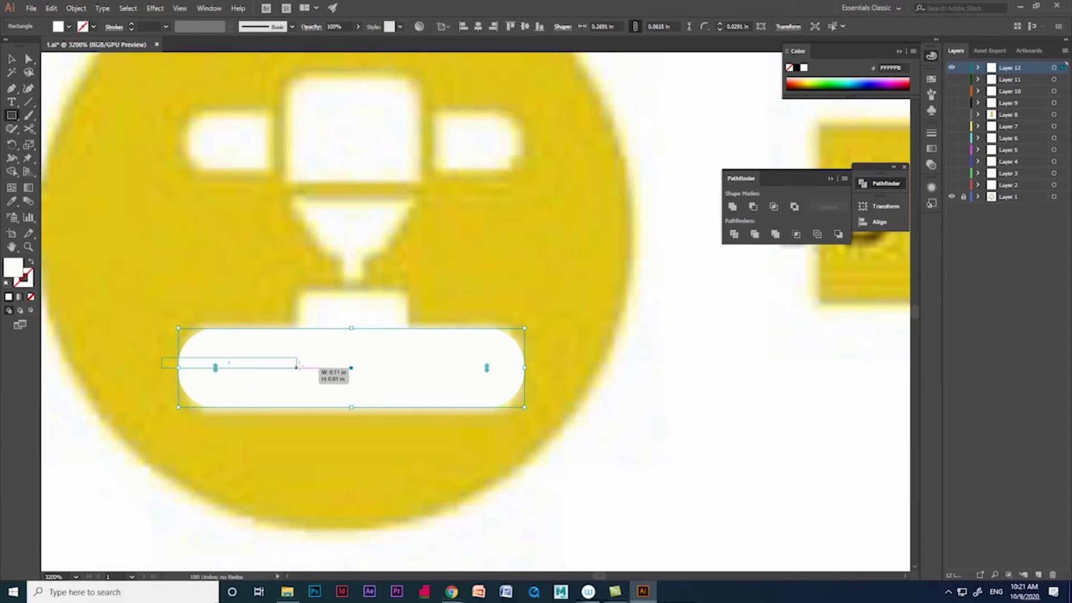
{"action": "left_click_drag", "start_coordinate": [350, 356], "coordinate": [350, 368]}
{"action": "left_click", "coordinate": [12, 59]}
{"action": "left_click_drag", "start_coordinate": [319, 379], "coordinate": [320, 373]}
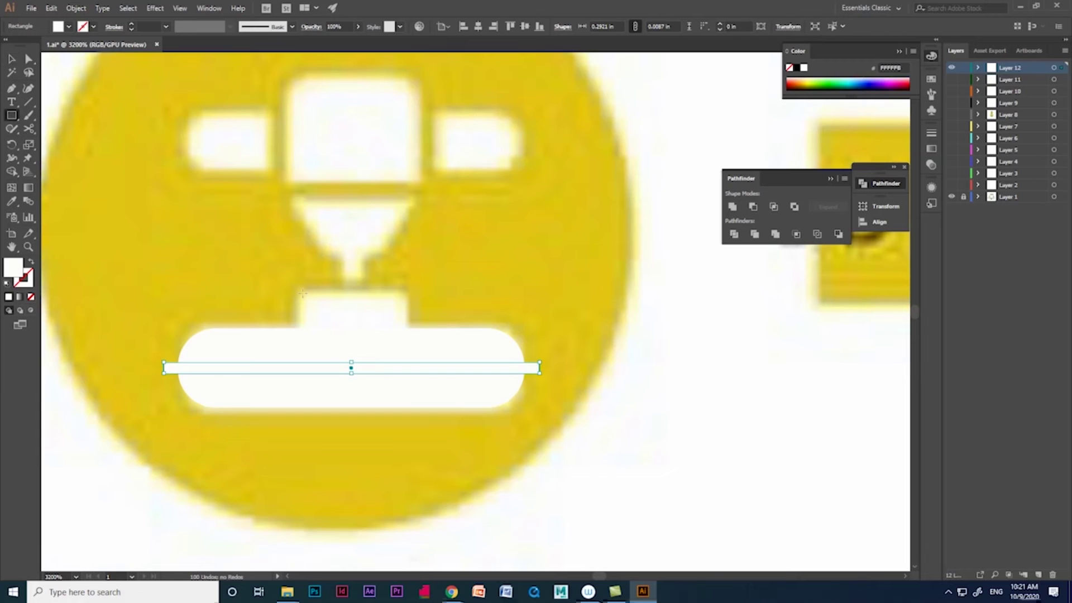
Draw a small block above the pill, then select the pill and strip together
{"action": "left_click_drag", "start_coordinate": [299, 290], "coordinate": [406, 345]}
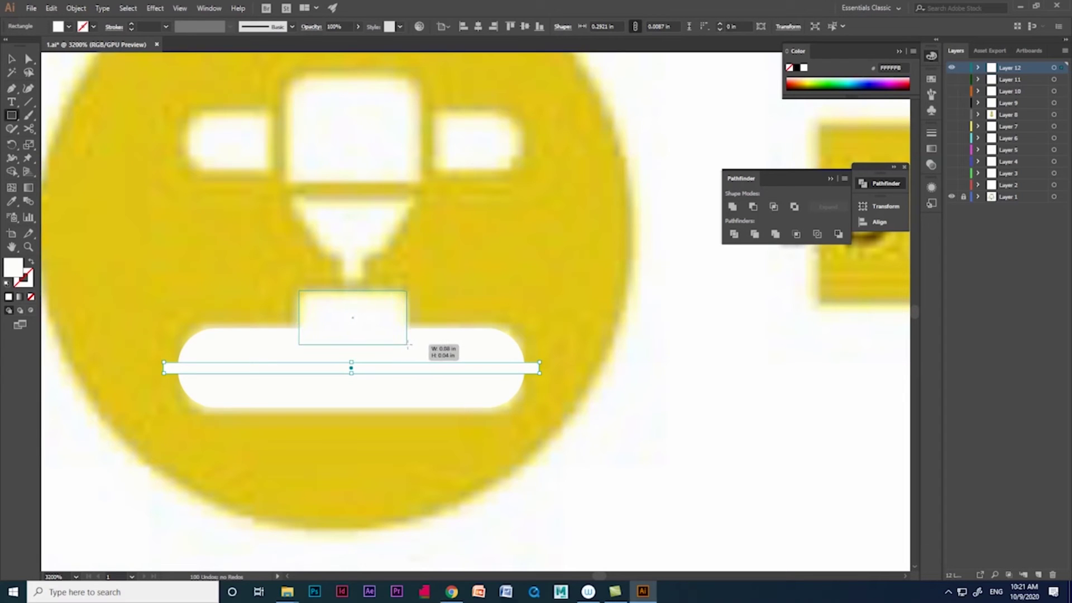
{"action": "left_click", "coordinate": [206, 412]}
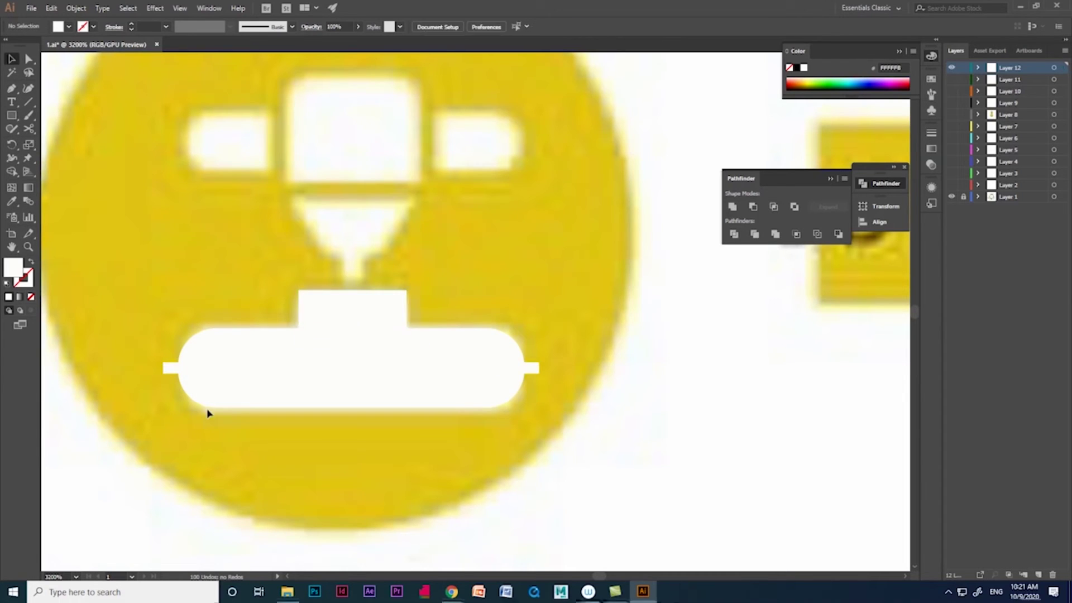
{"action": "left_click", "coordinate": [170, 370], "text": "shift"}
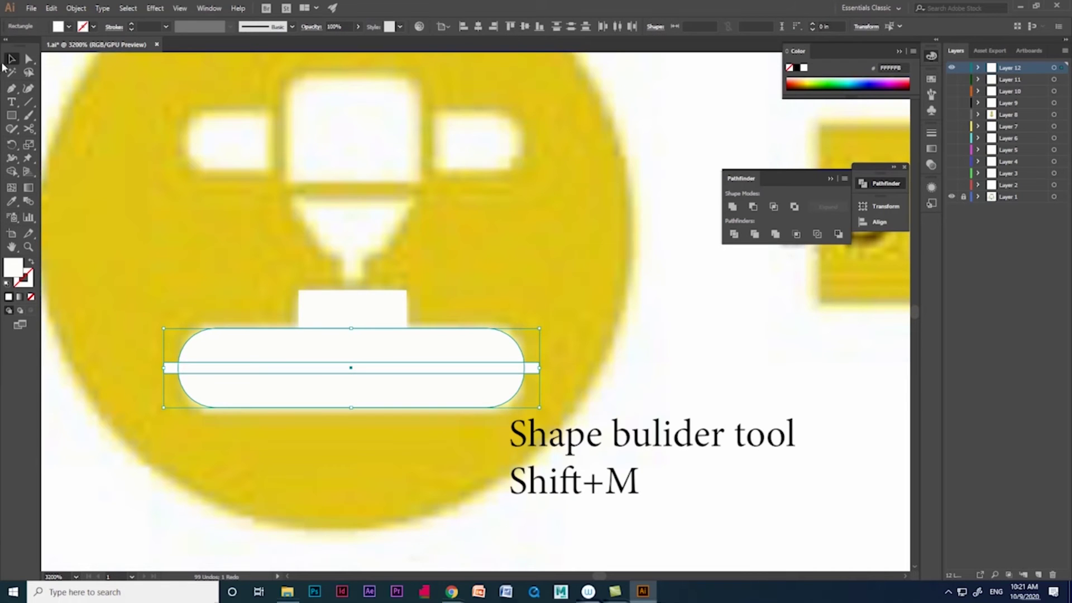
With the Shape Builder, remove the thin strip to split the pill into two bands
{"action": "left_click", "coordinate": [12, 173]}
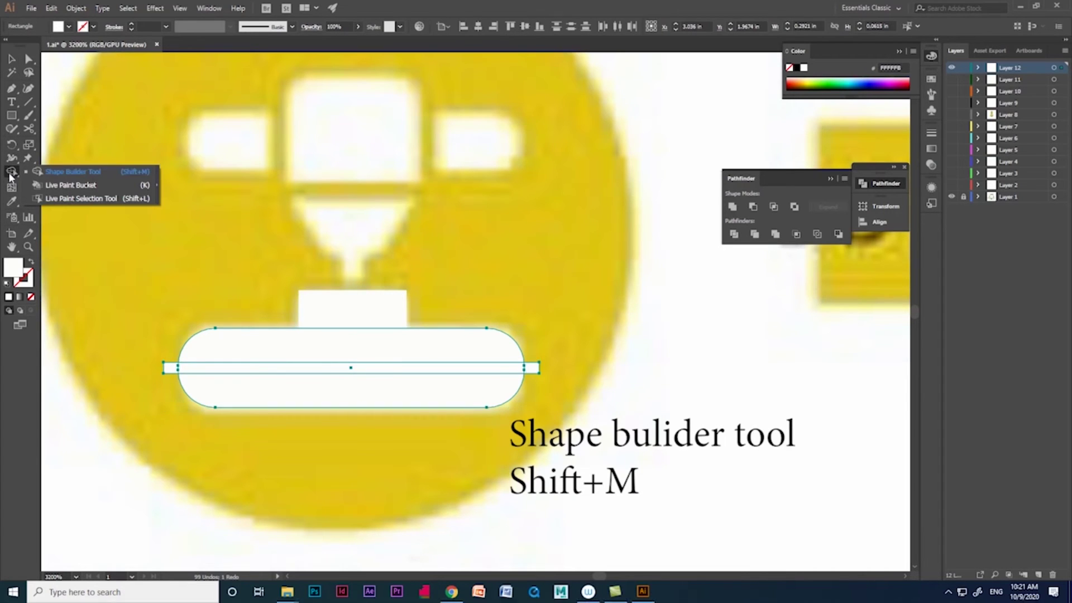
{"action": "left_click", "coordinate": [58, 174]}
{"action": "left_click_drag", "start_coordinate": [157, 371], "coordinate": [198, 368]}
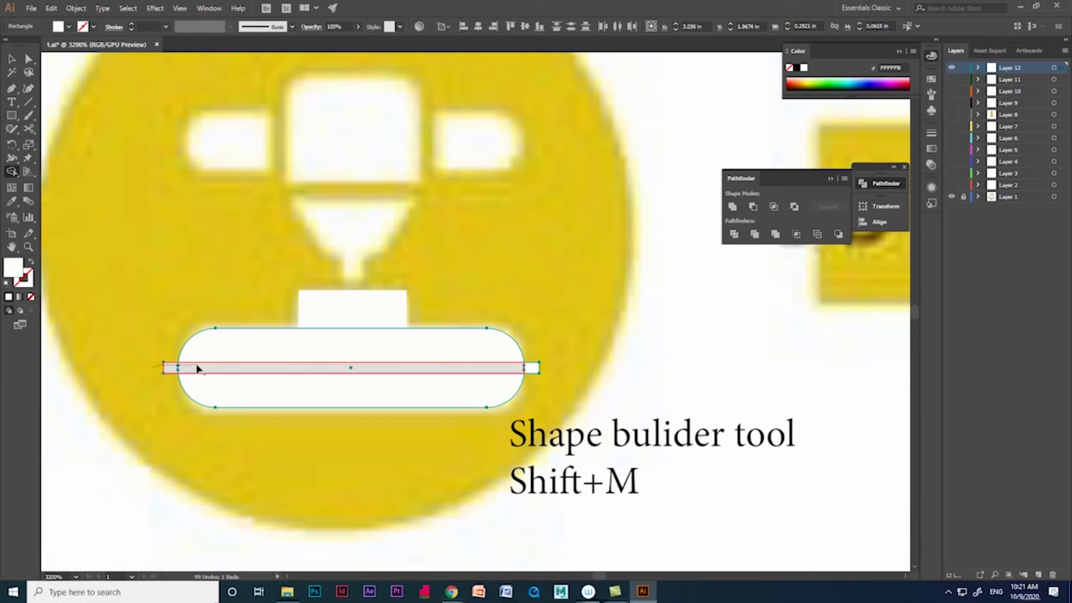
{"action": "left_click_drag", "start_coordinate": [550, 375], "coordinate": [550, 375]}
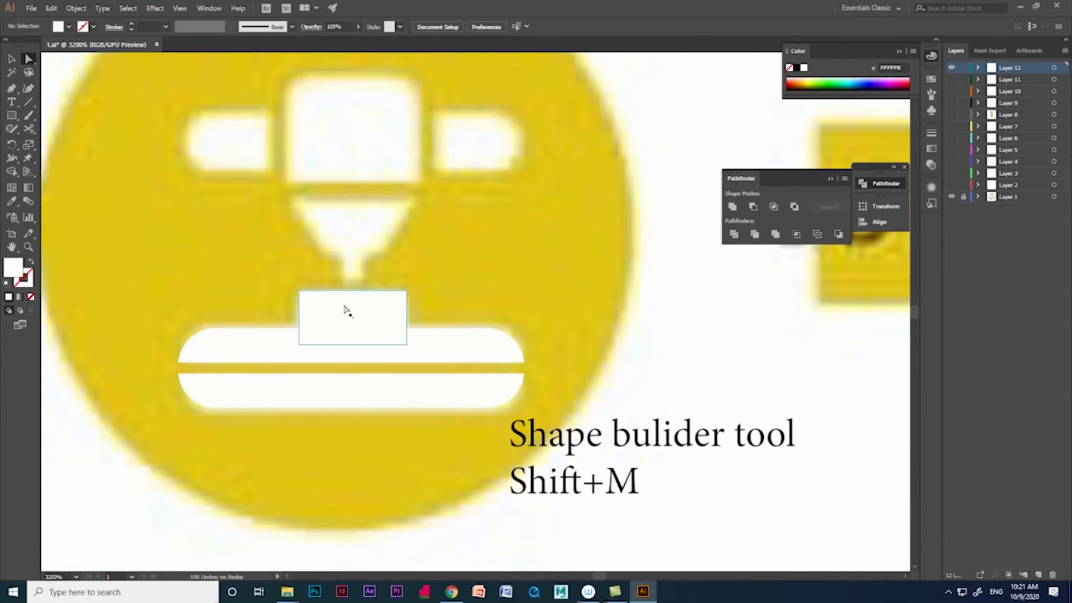
Merge the small block into the upper band with the Shape Builder
{"action": "left_click", "coordinate": [346, 310]}
{"action": "left_click", "coordinate": [230, 352], "text": "shift"}
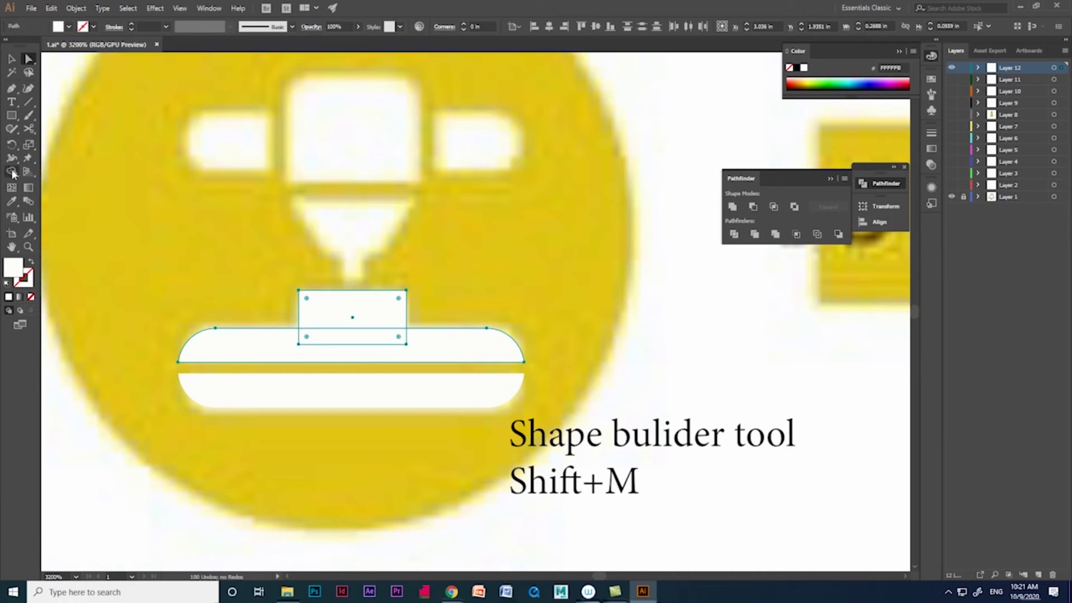
{"action": "left_click", "coordinate": [11, 173]}
{"action": "left_click_drag", "start_coordinate": [316, 347], "coordinate": [336, 318]}
Select both base bands, then draw a rectangle over the printer's funnel
{"action": "left_click", "coordinate": [11, 58]}
{"action": "left_click", "coordinate": [351, 393], "text": "shift"}
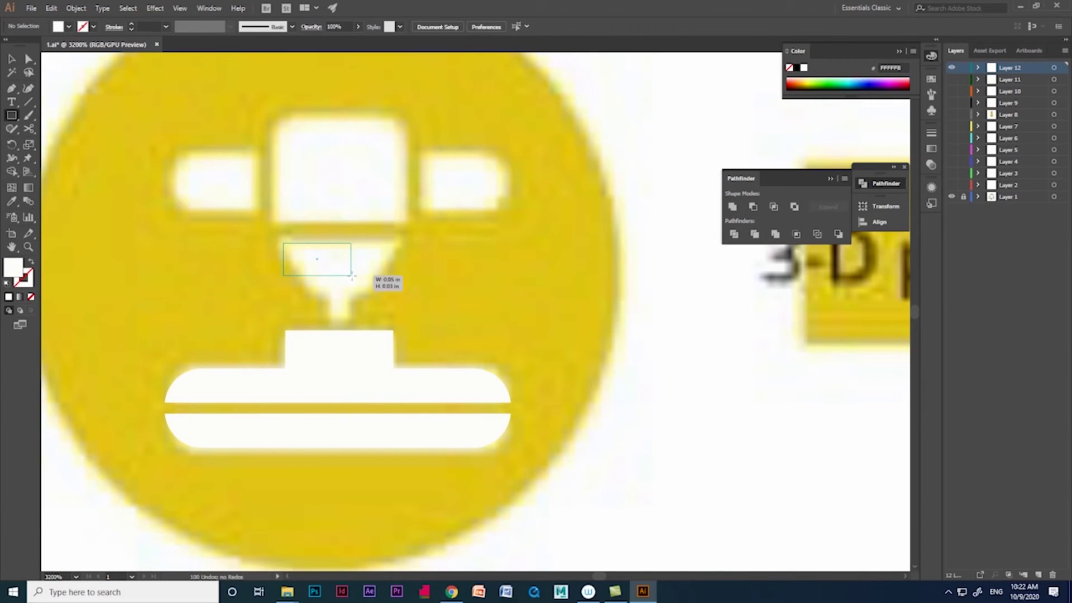
{"action": "mouse_move", "coordinate": [352, 275]}
{"action": "left_mouse_down"}
{"action": "mouse_move", "coordinate": [402, 295]}
{"action": "mouse_move", "coordinate": [365, 323]}
{"action": "left_mouse_up"}
Move the funnel rectangle's bottom anchors inward to form a trapezoid
{"action": "scroll", "coordinate": [365, 266], "scroll_direction": "up", "scroll_amount": 1}
{"action": "left_click", "coordinate": [29, 59]}
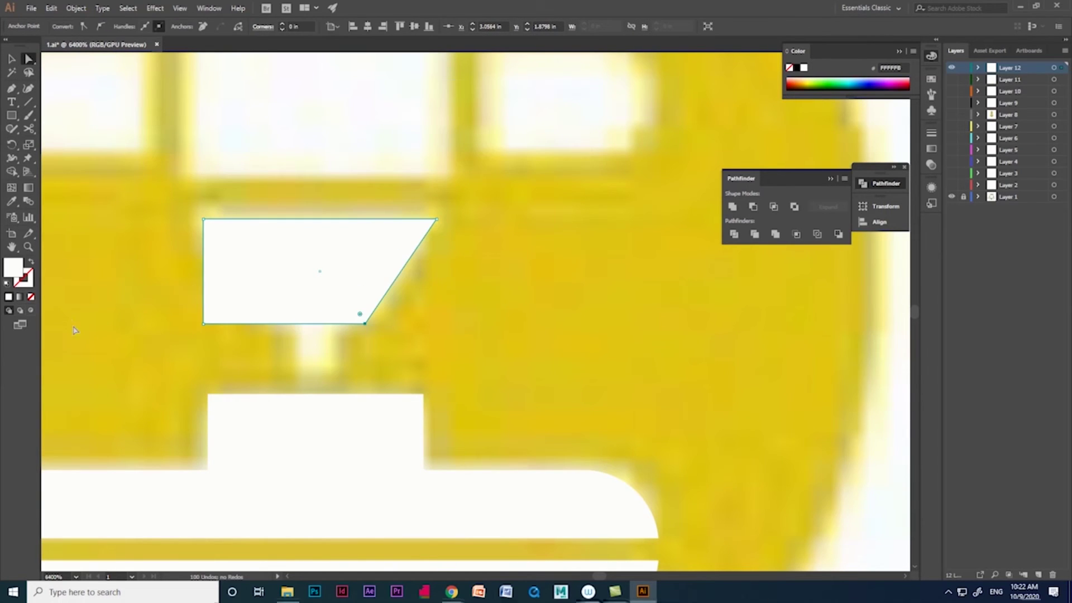
{"action": "mouse_move", "coordinate": [203, 324]}
{"action": "left_mouse_down"}
{"action": "mouse_move", "coordinate": [310, 324]}
{"action": "mouse_move", "coordinate": [286, 324]}
{"action": "left_mouse_up"}
{"action": "left_click_drag", "start_coordinate": [365, 324], "coordinate": [350, 324]}
Draw the narrow nozzle under the funnel, undo the extra rectangle, and zoom out
{"action": "left_click", "coordinate": [11, 115]}
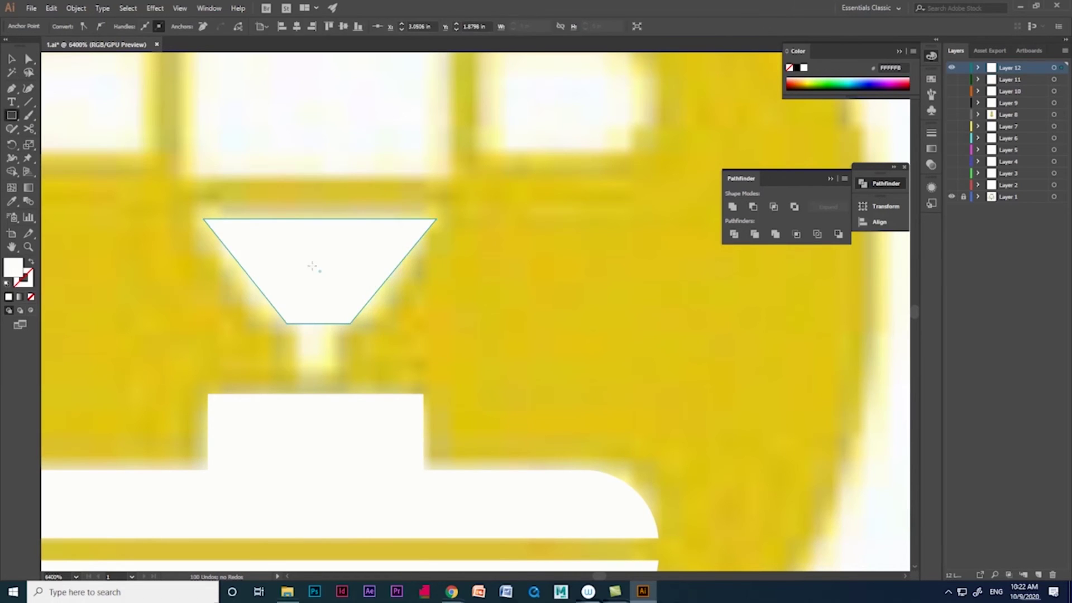
{"action": "left_click_drag", "start_coordinate": [300, 293], "coordinate": [328, 370]}
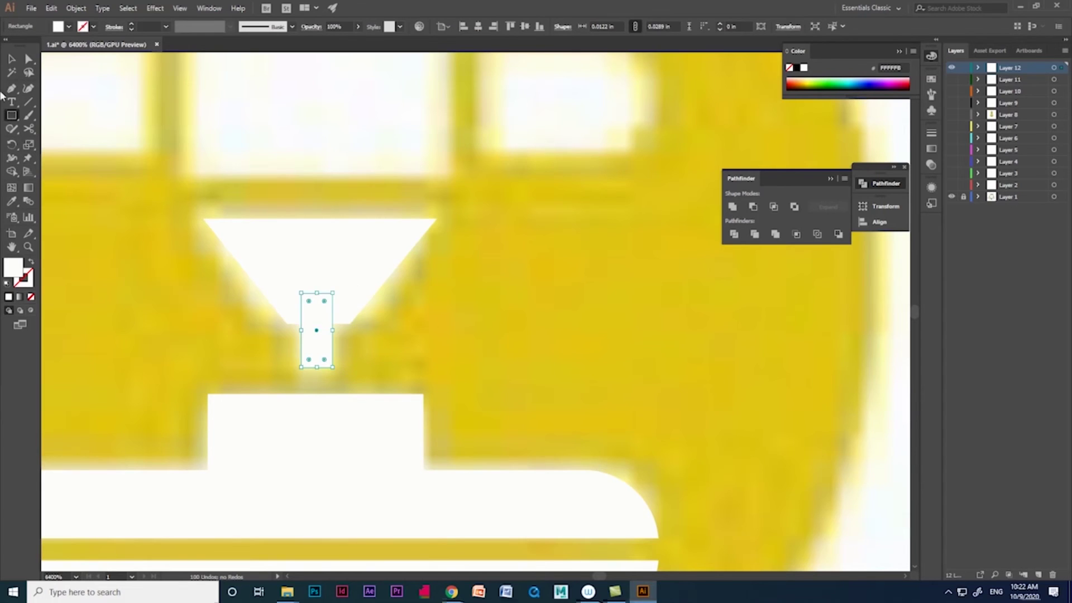
{"action": "key", "text": "ctrl+z"}
{"action": "key", "text": "ctrl+minus"}
{"action": "left_click", "coordinate": [11, 115]}
{"action": "left_click", "coordinate": [76, 124]}
Draw a rectangle over the printer head and round its top-left and top-right corners
{"action": "left_click_drag", "start_coordinate": [294, 188], "coordinate": [411, 289]}
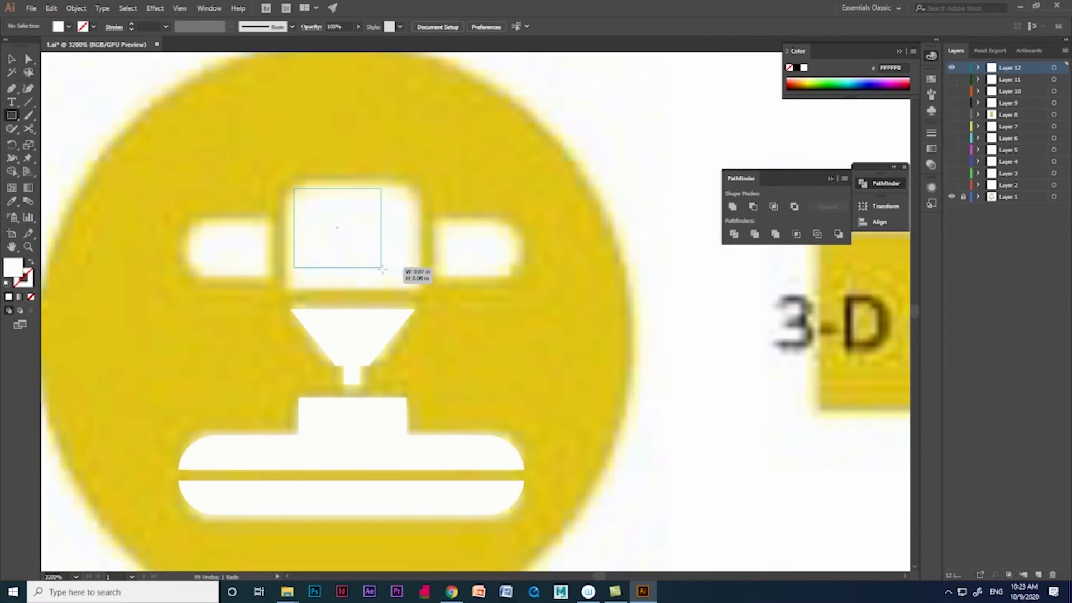
{"action": "left_click", "coordinate": [29, 59]}
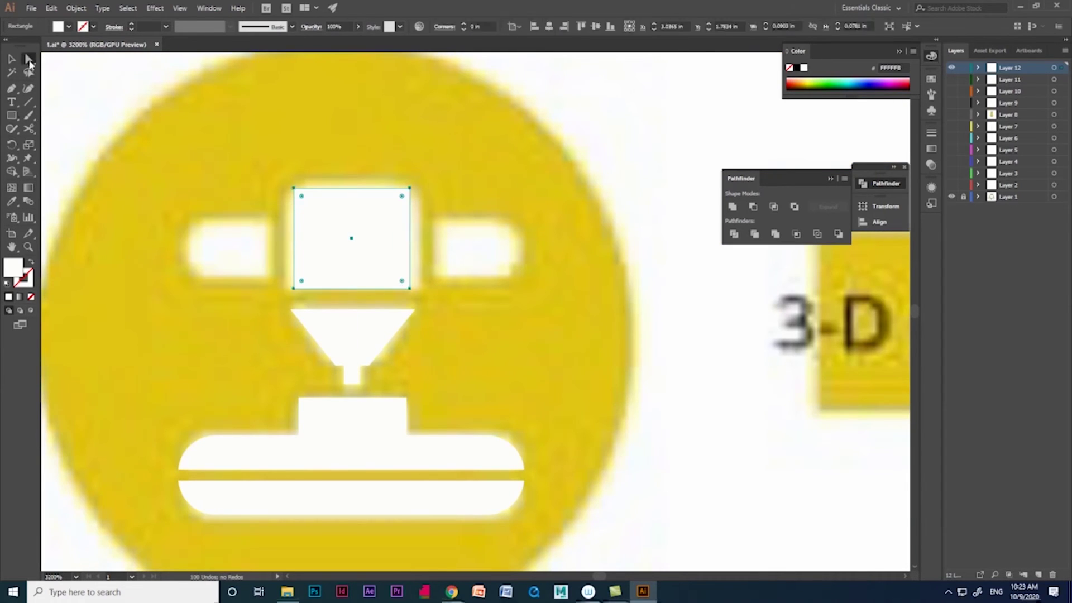
{"action": "left_click", "coordinate": [302, 197]}
{"action": "left_click_drag", "start_coordinate": [302, 196], "coordinate": [317, 232]}
{"action": "left_click", "coordinate": [410, 188]}
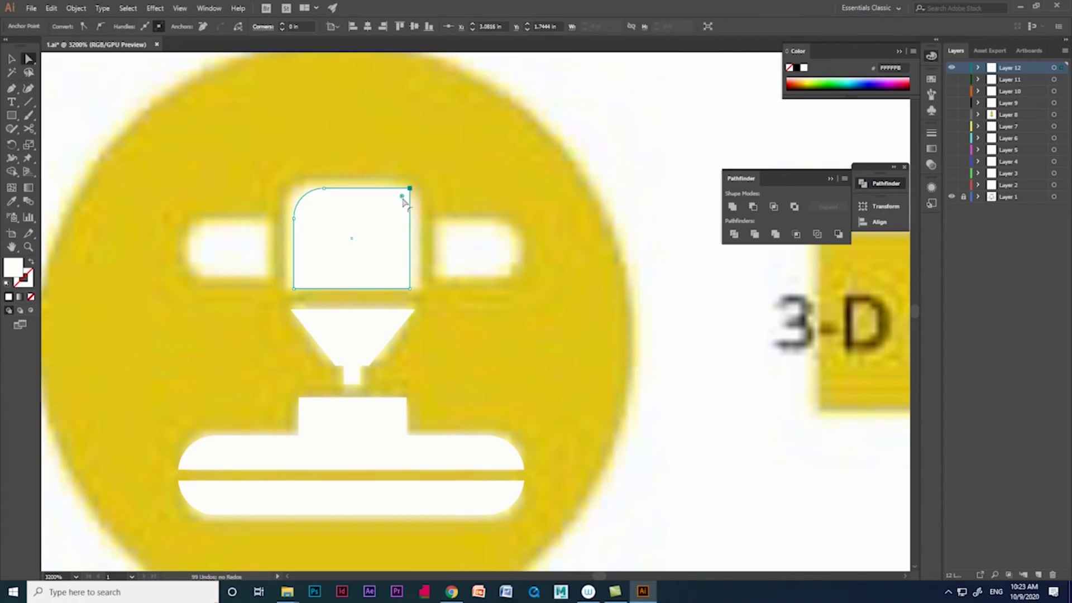
{"action": "left_click_drag", "start_coordinate": [403, 212], "coordinate": [404, 244]}
{"action": "mouse_move", "coordinate": [330, 160]}
{"action": "left_mouse_down"}
{"action": "mouse_move", "coordinate": [256, 298]}
{"action": "mouse_move", "coordinate": [287, 289]}
{"action": "left_mouse_up"}
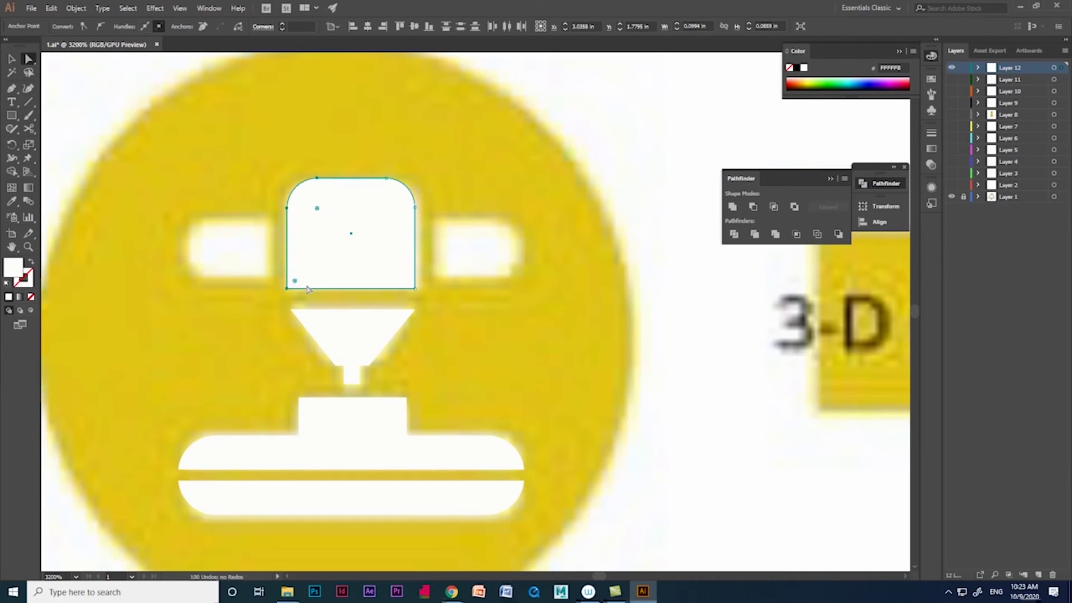
{"action": "left_click", "coordinate": [447, 181]}
Duplicate the rounded head block, rotate the copy a quarter turn, and shorten it into a side tab
{"action": "key", "text": "v"}
{"action": "left_click", "coordinate": [379, 231]}
{"action": "left_click_drag", "start_coordinate": [383, 232], "coordinate": [547, 239]}
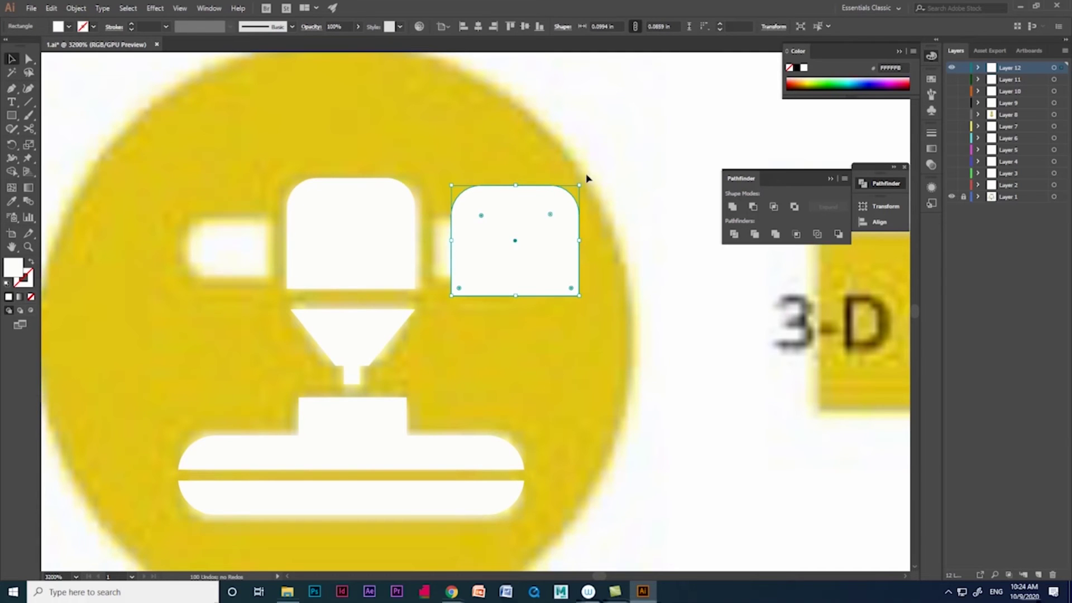
{"action": "left_click_drag", "start_coordinate": [579, 182], "coordinate": [604, 335]}
{"action": "mouse_move", "coordinate": [516, 304]}
{"action": "left_mouse_down"}
{"action": "mouse_move", "coordinate": [515, 233]}
{"action": "mouse_move", "coordinate": [507, 252]}
{"action": "left_mouse_up"}
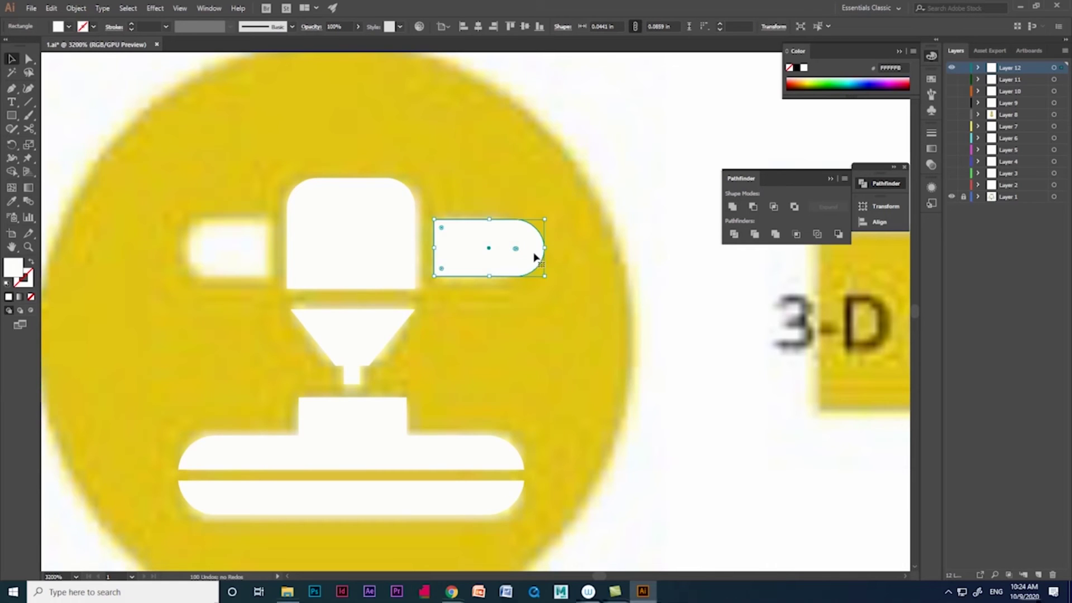
Stretch the side tab's left anchors slightly left to fit the trace
{"action": "key", "text": "a"}
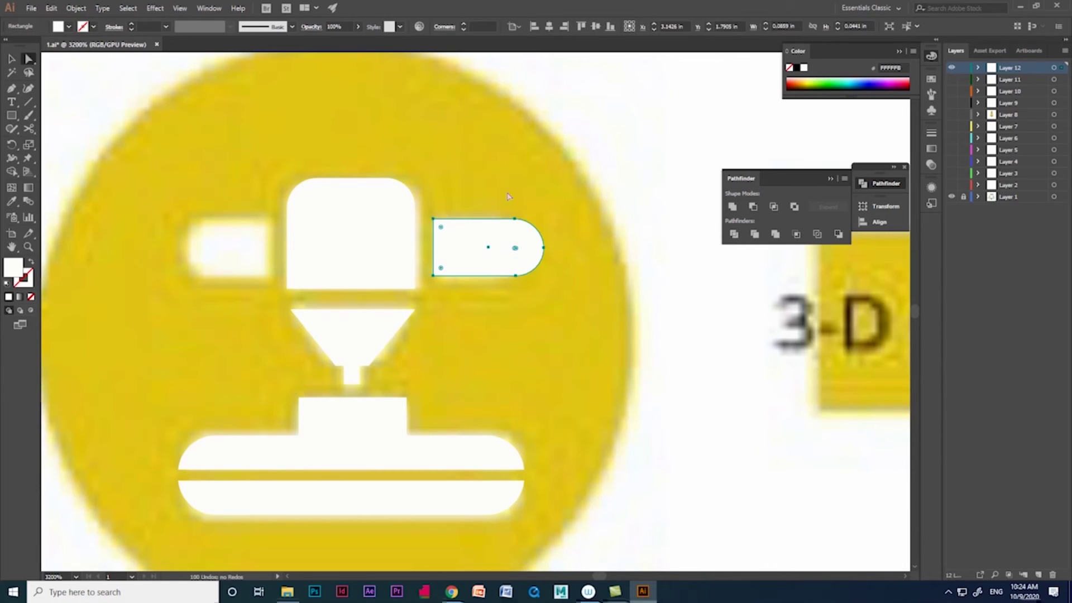
{"action": "left_click_drag", "start_coordinate": [606, 348], "coordinate": [606, 349]}
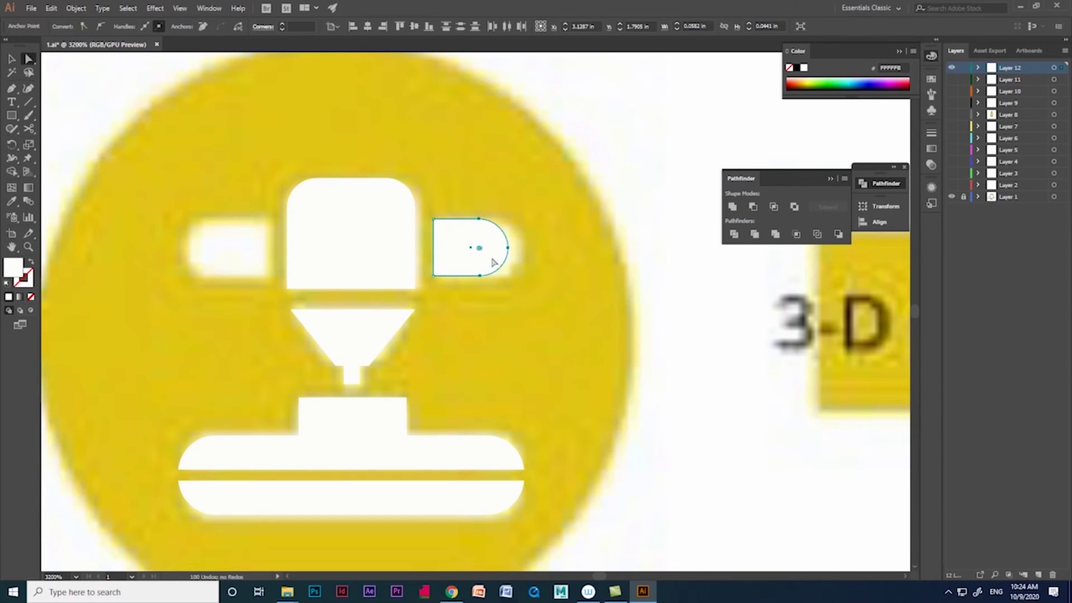
{"action": "left_click", "coordinate": [446, 247]}
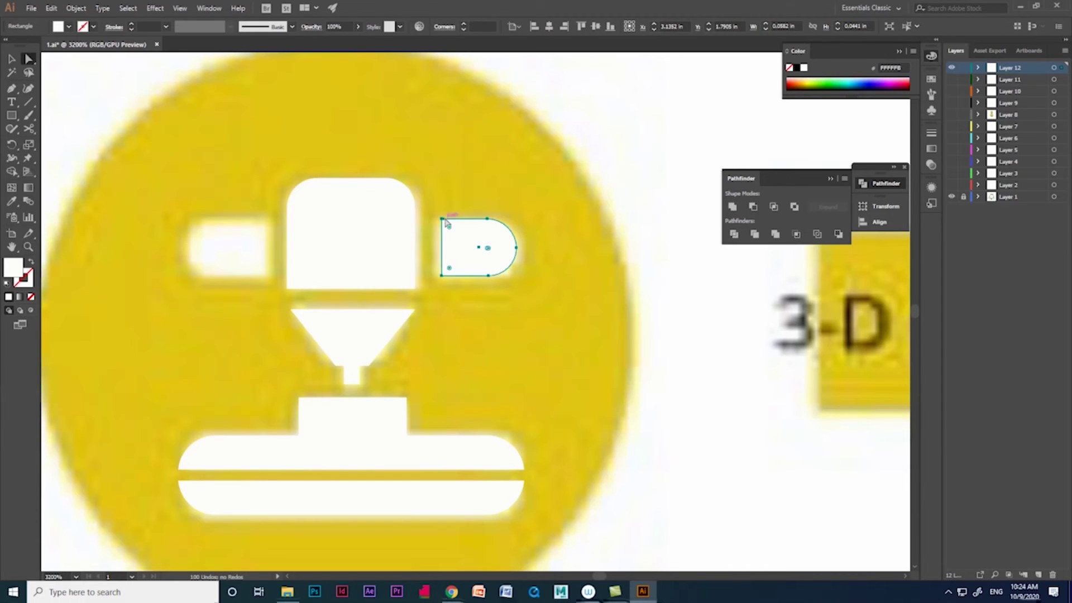
{"action": "left_click_drag", "start_coordinate": [455, 297], "coordinate": [430, 210]}
{"action": "left_click_drag", "start_coordinate": [441, 275], "coordinate": [435, 275]}
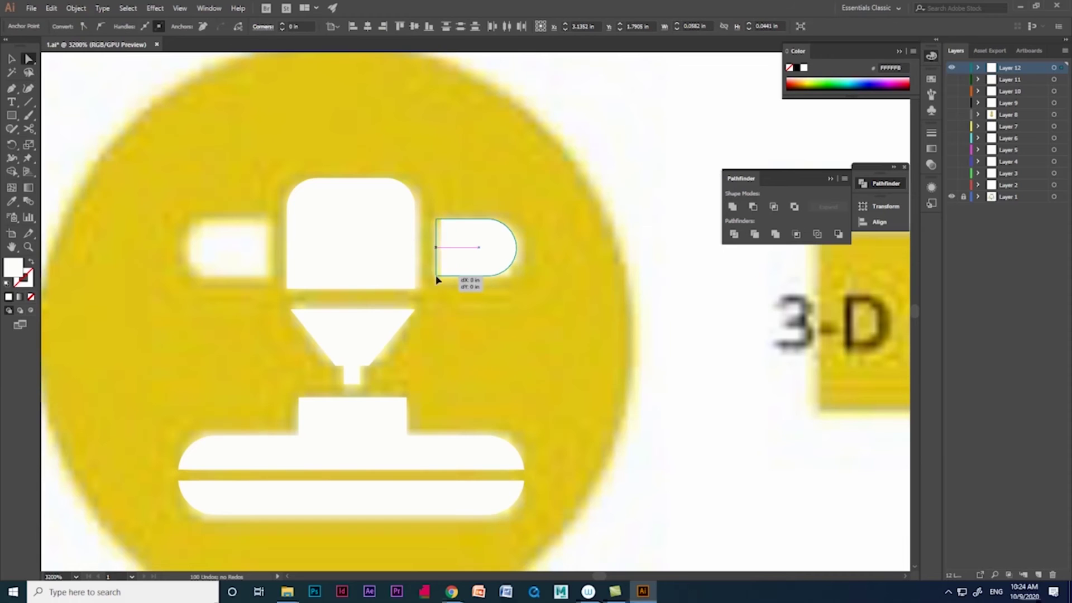
{"action": "left_click", "coordinate": [12, 60]}
{"action": "left_click", "coordinate": [489, 240]}
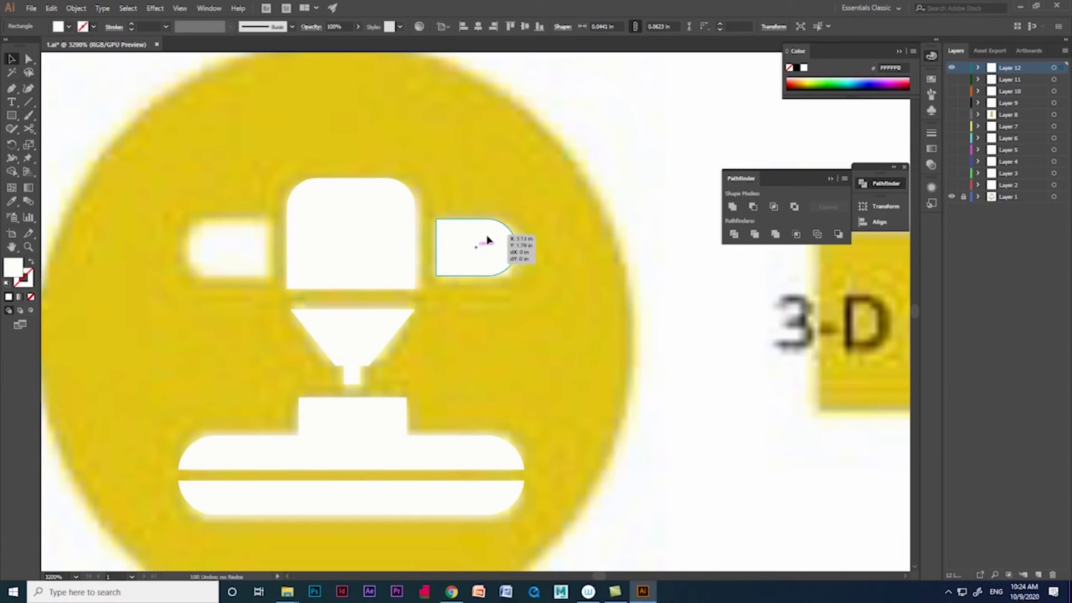
Place a transformed copy of the tab on the head's left side
{"action": "left_click_drag", "start_coordinate": [493, 239], "coordinate": [213, 251]}
{"action": "right_click", "coordinate": [228, 242]}
{"action": "mouse_move", "coordinate": [260, 404]}
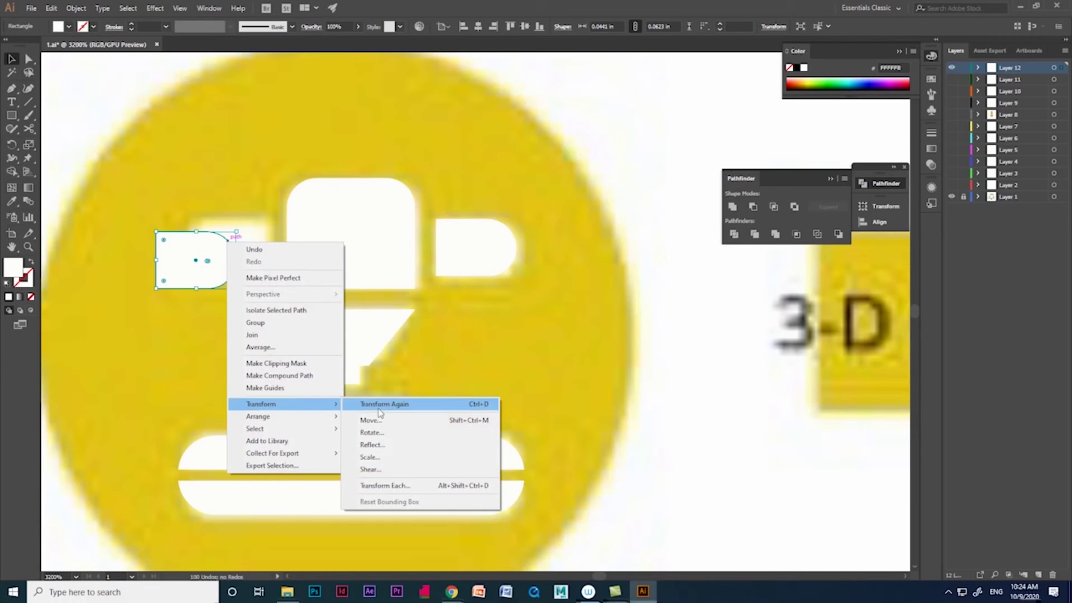
{"action": "left_click", "coordinate": [369, 420]}
{"action": "left_click", "coordinate": [96, 177]}
{"action": "left_click_drag", "start_coordinate": [222, 270], "coordinate": [248, 253]}
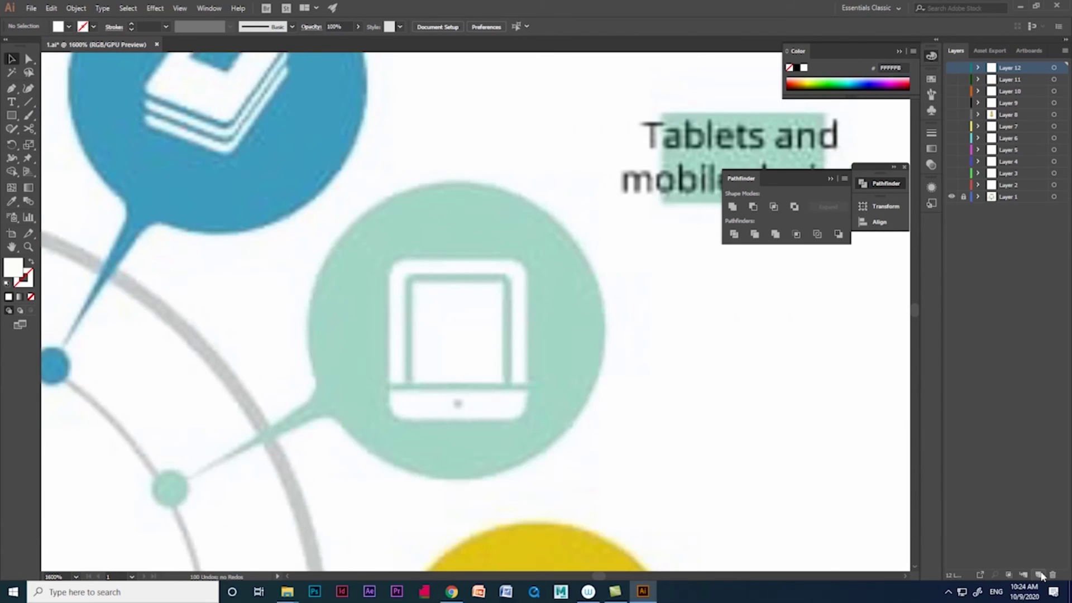
On a new layer, draw the tablet frame rectangle and round its top corners
{"action": "left_click", "coordinate": [1042, 576]}
{"action": "scroll", "coordinate": [499, 439], "scroll_direction": "up", "scroll_amount": 1}
{"action": "left_click", "coordinate": [12, 116]}
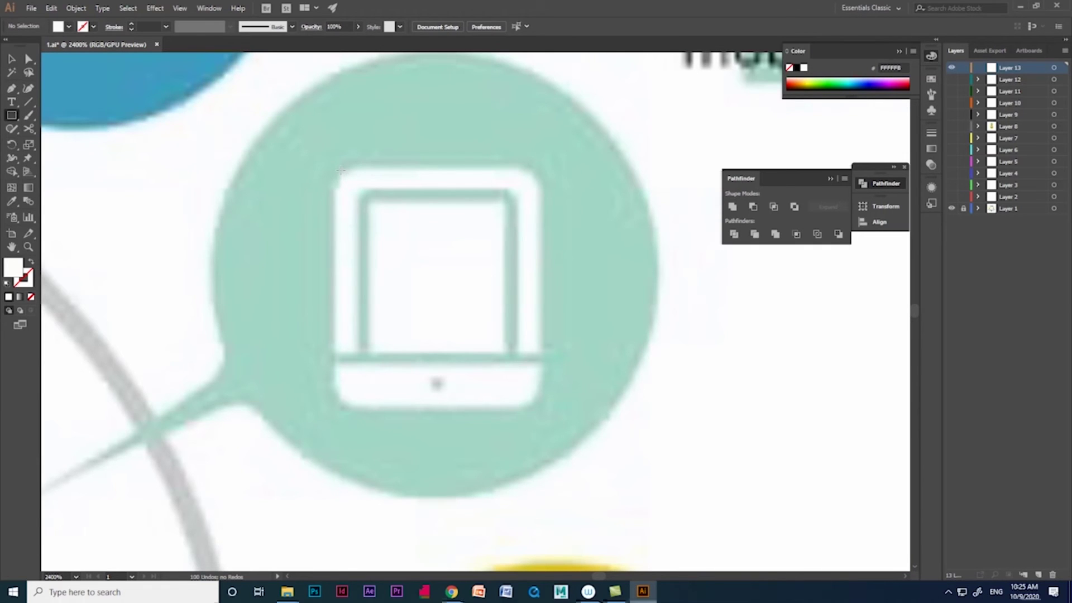
{"action": "left_click_drag", "start_coordinate": [340, 171], "coordinate": [546, 353]}
{"action": "left_click_drag", "start_coordinate": [463, 247], "coordinate": [211, 237]}
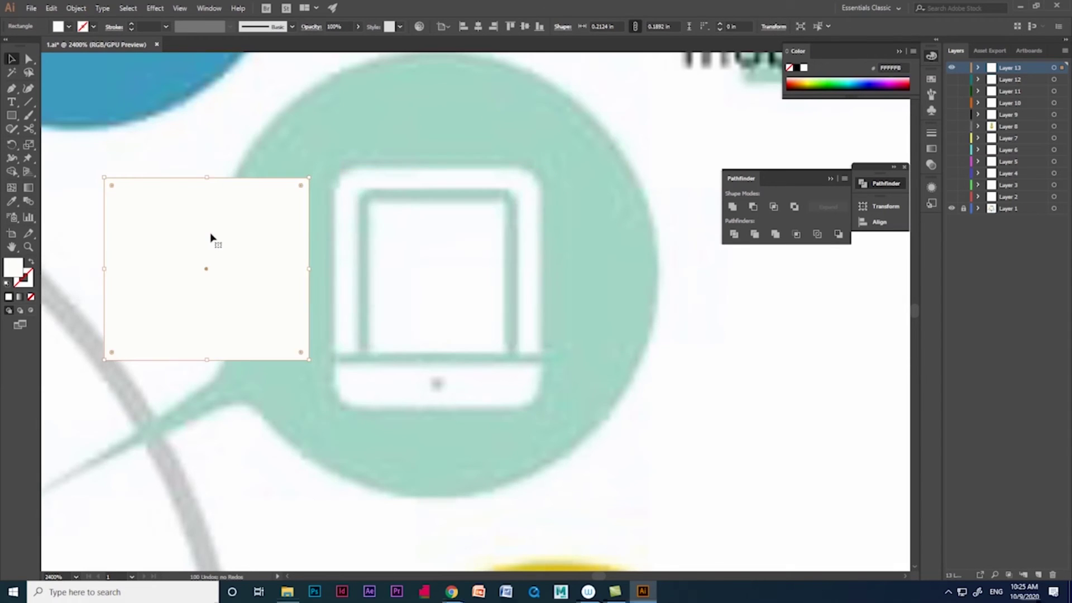
{"action": "left_click", "coordinate": [29, 59]}
{"action": "left_click_drag", "start_coordinate": [111, 185], "coordinate": [122, 198]}
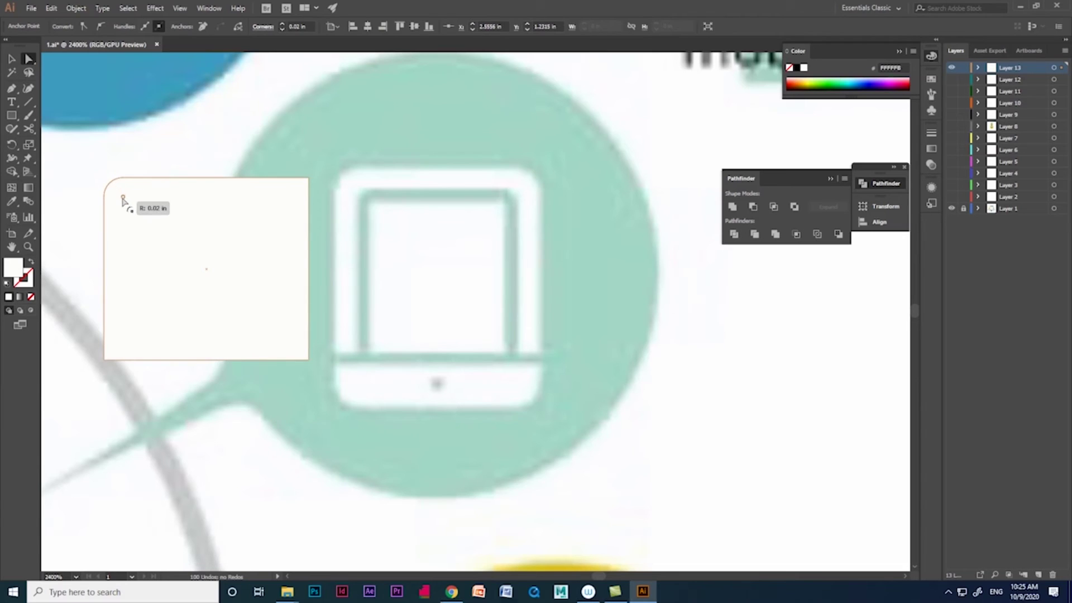
{"action": "left_click", "coordinate": [308, 178]}
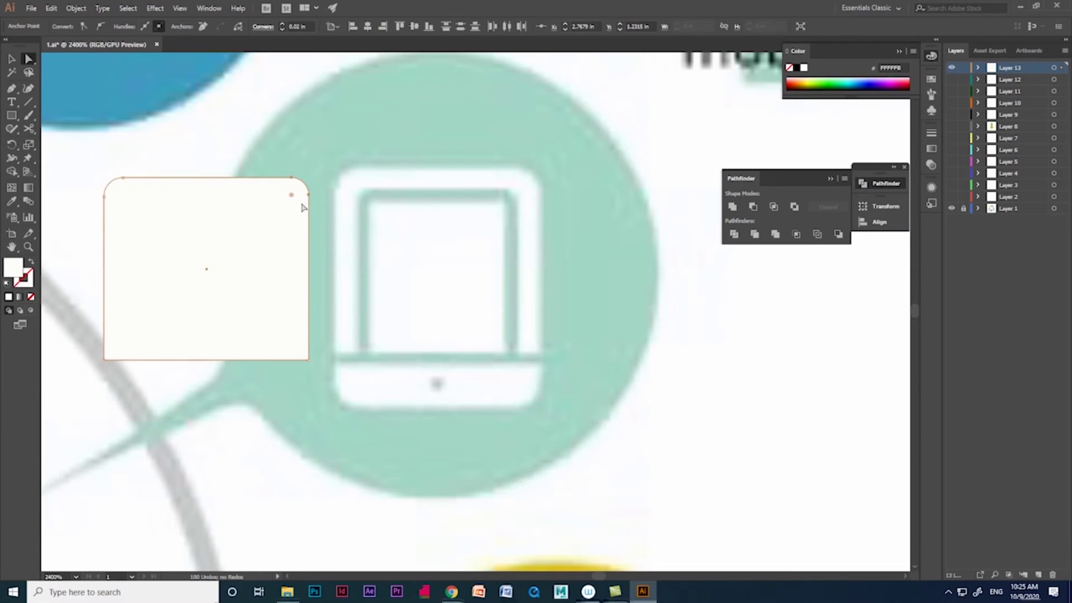
Copy, shrink and stretch an inner rounded rectangle, then select both rectangles
{"action": "key", "text": "v"}
{"action": "left_click_drag", "start_coordinate": [230, 251], "coordinate": [227, 276]}
{"action": "left_click_drag", "start_coordinate": [307, 407], "coordinate": [293, 397]}
{"action": "left_click_drag", "start_coordinate": [263, 352], "coordinate": [258, 302]}
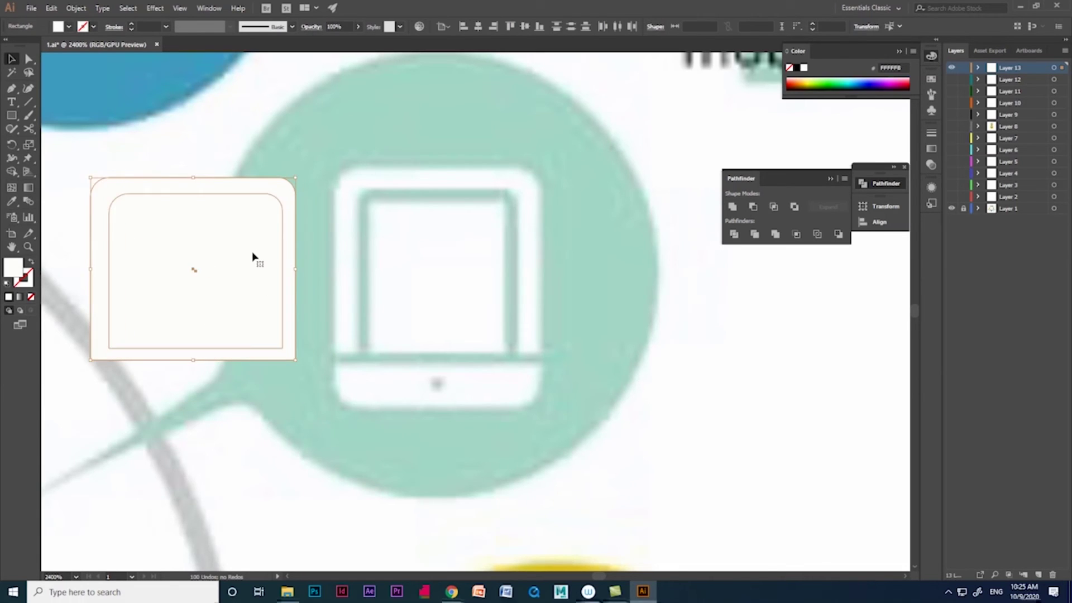
{"action": "key", "text": "ctrl+z"}
{"action": "key", "text": "ctrl+shift+z"}
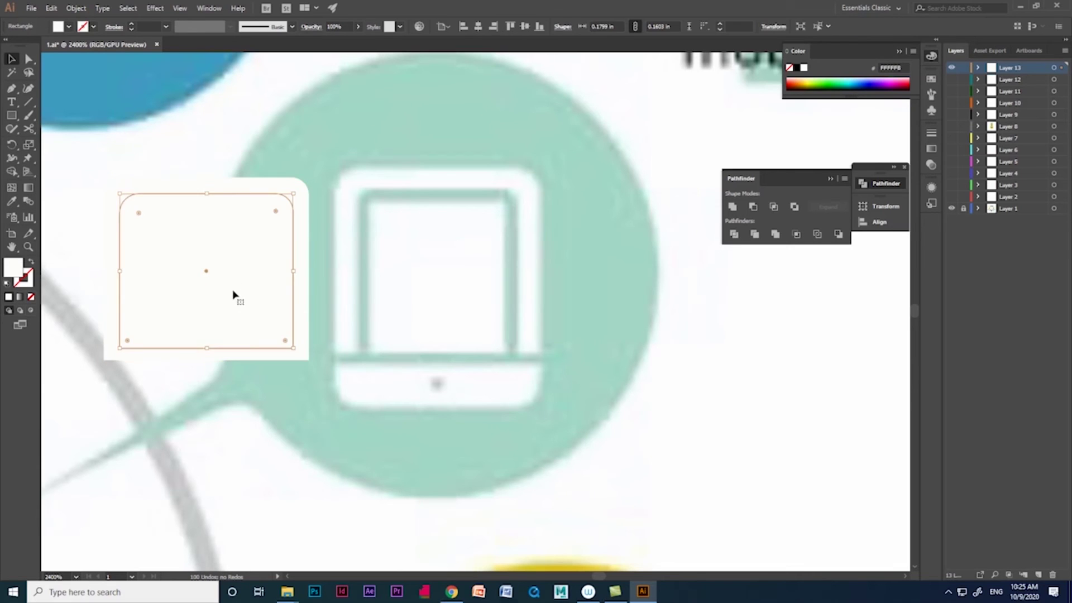
{"action": "left_click_drag", "start_coordinate": [206, 349], "coordinate": [217, 372]}
{"action": "left_click", "coordinate": [300, 311], "text": "shift"}
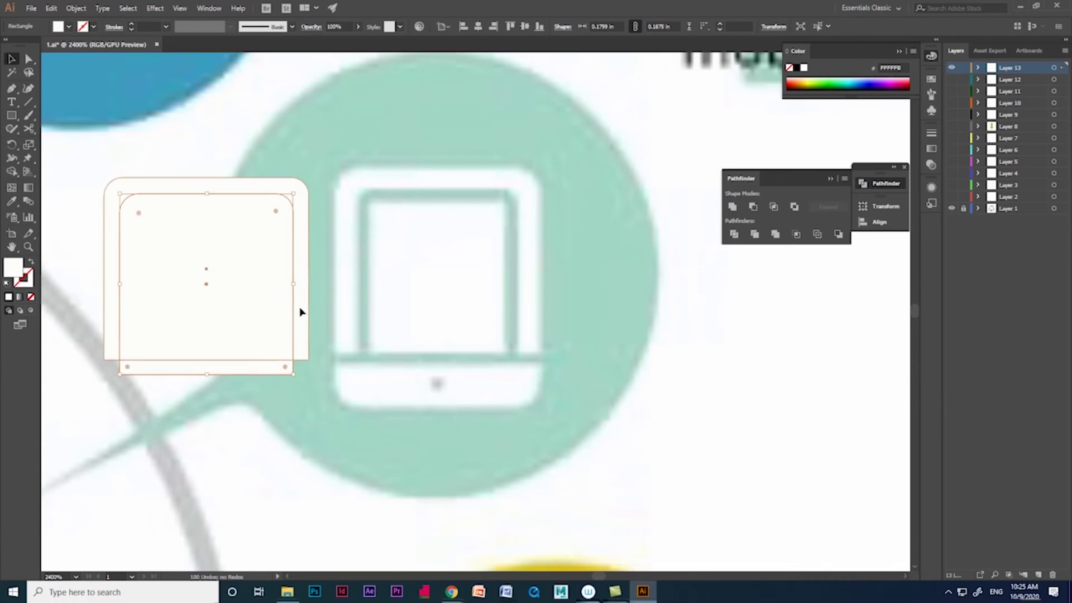
{"action": "left_click", "coordinate": [228, 270]}
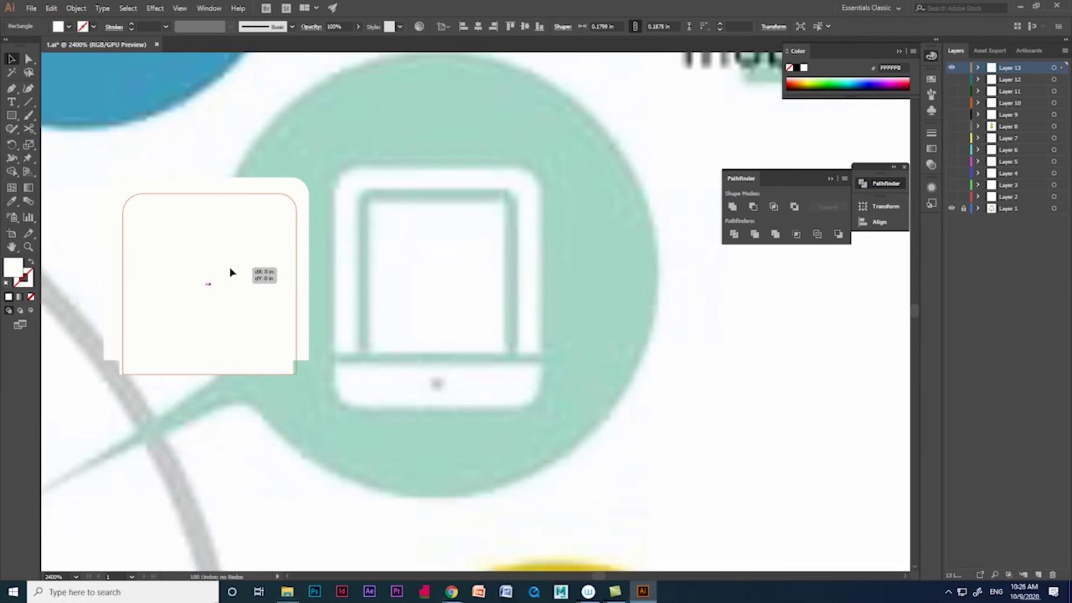
{"action": "left_click", "coordinate": [302, 240], "text": "shift"}
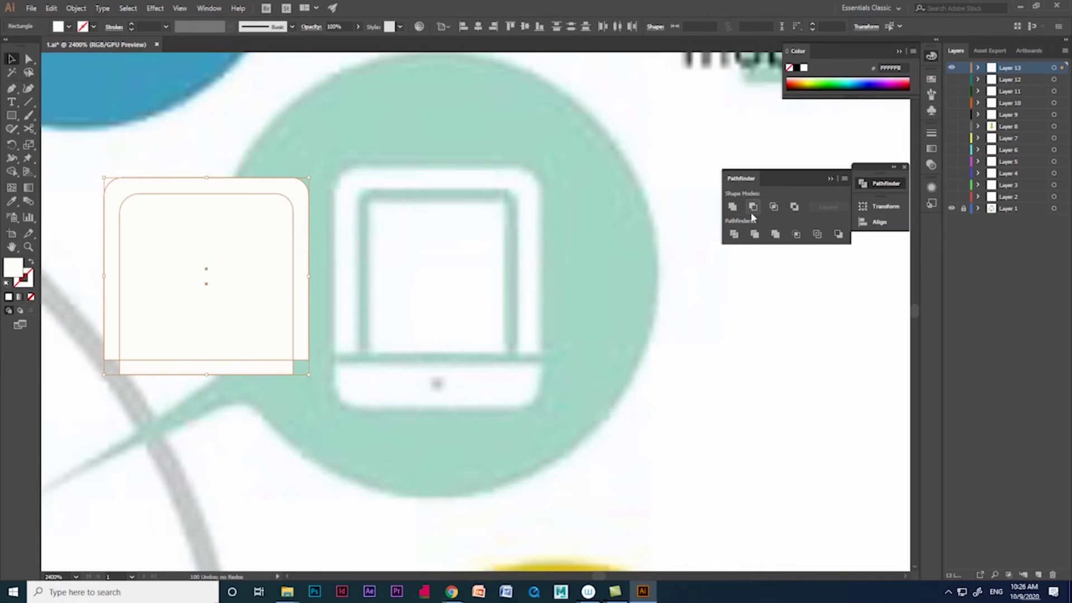
Cut the inner rectangle out with Minus Front and move the U-shaped frame onto the tablet
{"action": "left_click", "coordinate": [752, 207]}
{"action": "left_click_drag", "start_coordinate": [246, 184], "coordinate": [478, 176]}
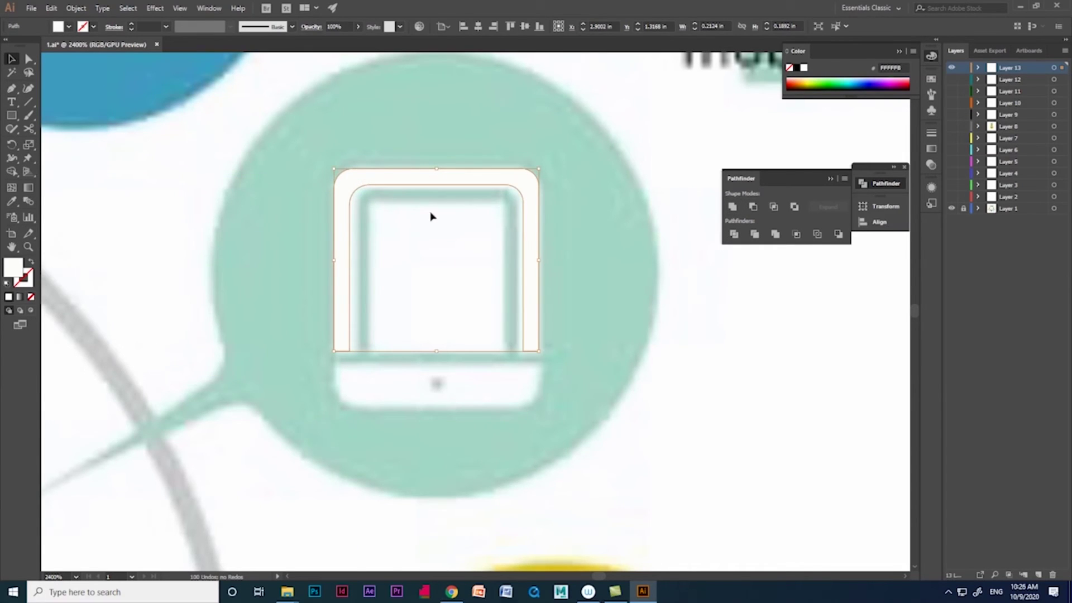
{"action": "left_click", "coordinate": [30, 60]}
{"action": "scroll", "coordinate": [331, 206], "scroll_direction": "up", "scroll_amount": 2}
{"action": "scroll", "coordinate": [331, 206], "scroll_direction": "down", "scroll_amount": 2}
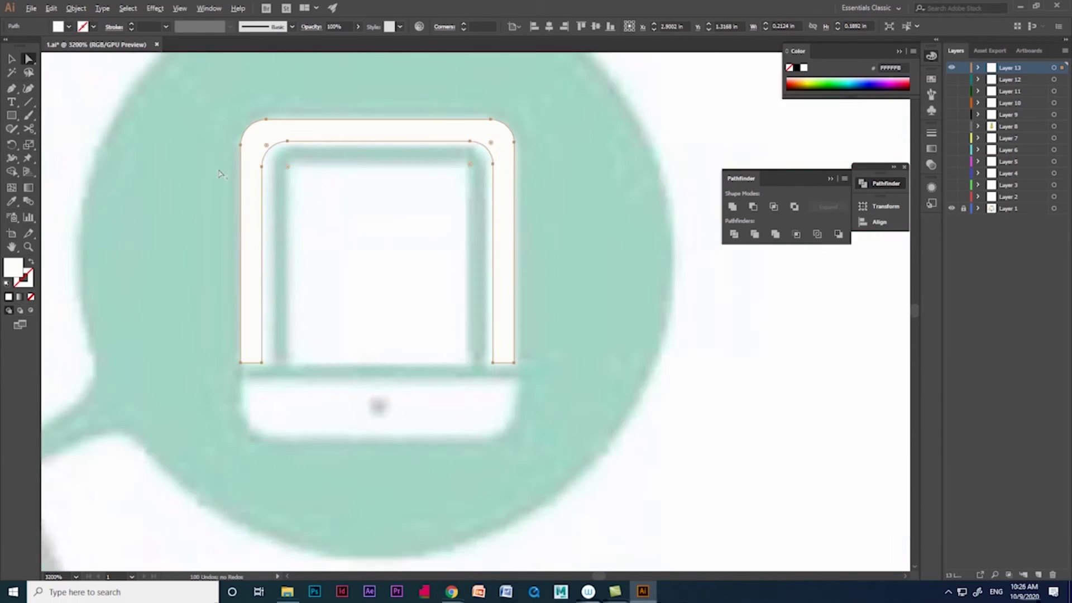
{"action": "scroll", "coordinate": [283, 184], "scroll_direction": "up", "scroll_amount": 1}
Nudge the frame's inner left edge right and lower its inner top edge to match the trace
{"action": "left_click_drag", "start_coordinate": [329, 155], "coordinate": [298, 246]}
{"action": "key", "text": "ctrl+z"}
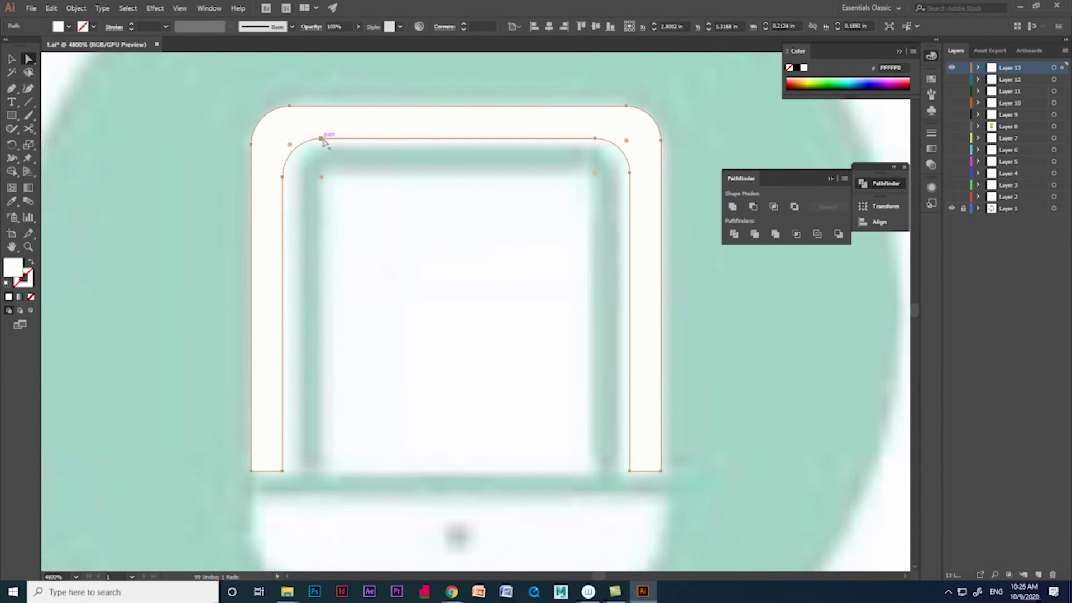
{"action": "left_click", "coordinate": [321, 138]}
{"action": "key", "text": "Right"}
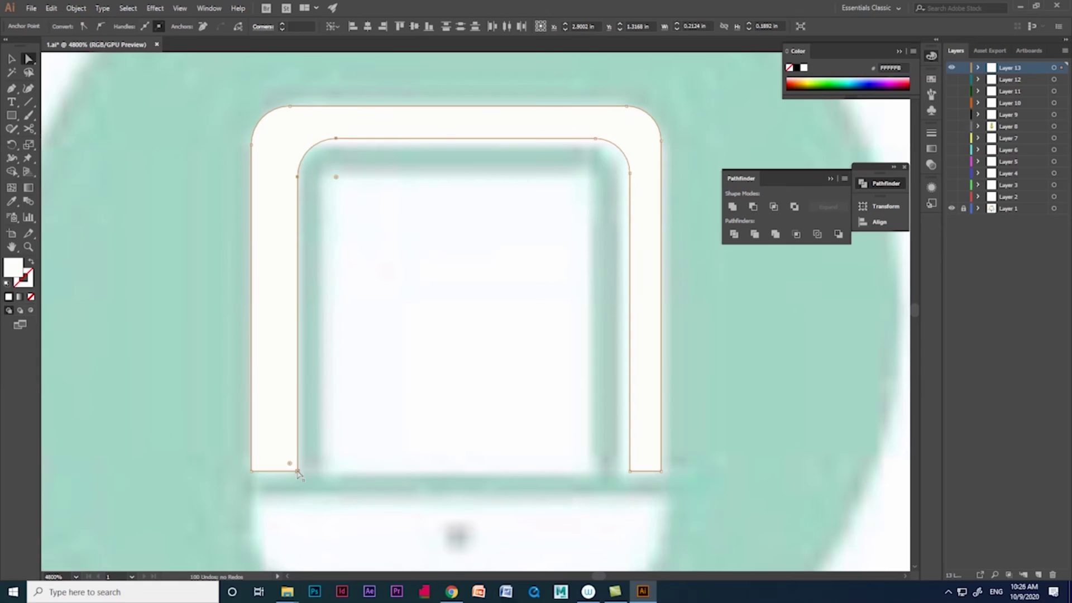
{"action": "left_click", "coordinate": [336, 140]}
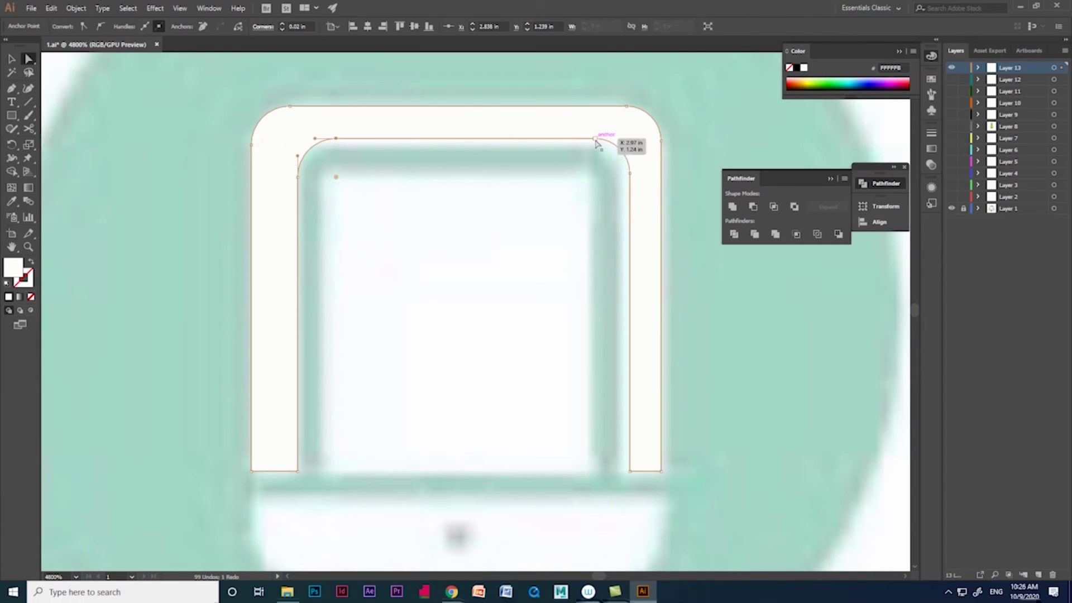
{"action": "left_click_drag", "start_coordinate": [335, 140], "coordinate": [297, 192]}
Straighten the frame's inner right edge and deselect the finished frame
{"action": "left_click", "coordinate": [392, 212]}
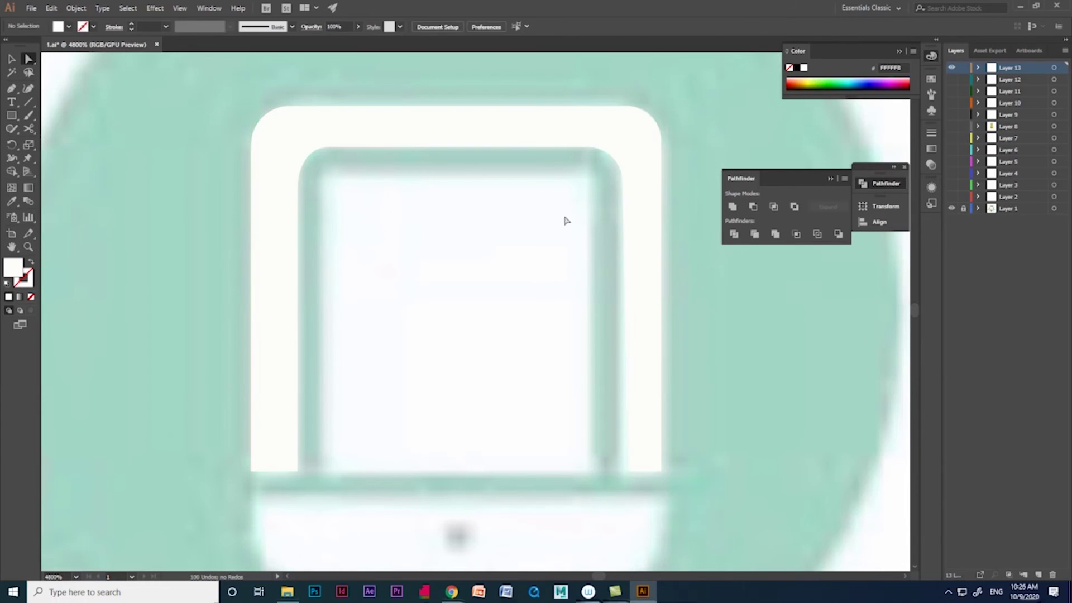
{"action": "left_click_drag", "start_coordinate": [630, 471], "coordinate": [623, 473]}
{"action": "left_click", "coordinate": [390, 251]}
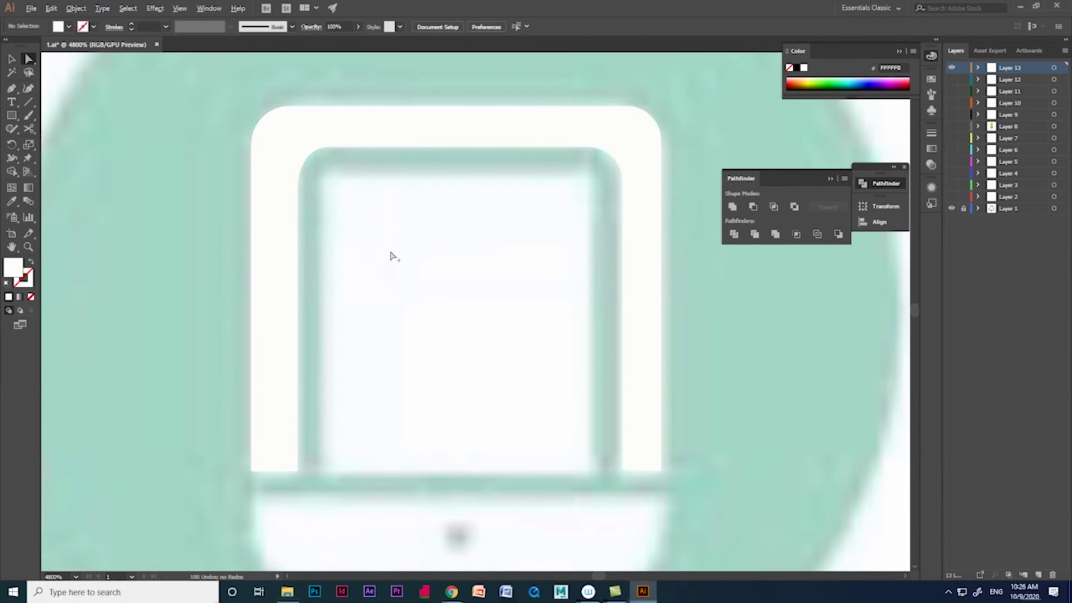
{"action": "scroll", "coordinate": [390, 251], "scroll_direction": "down", "scroll_amount": 3}
{"action": "left_click", "coordinate": [11, 115]}
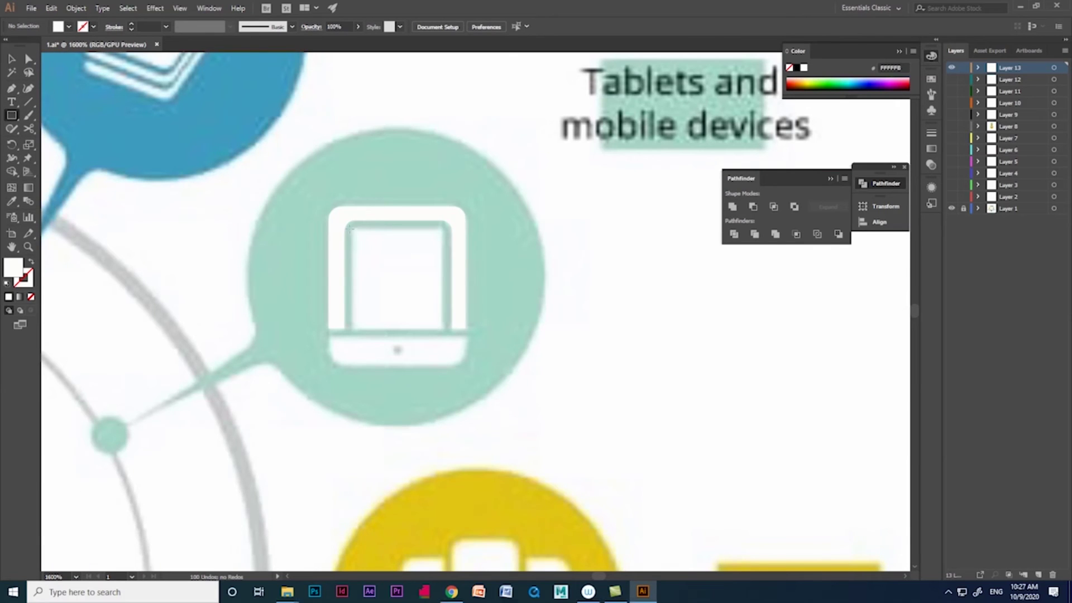
Draw a base bar and move and resize it to span under the tablet frame
{"action": "left_click_drag", "start_coordinate": [415, 306], "coordinate": [439, 319]}
{"action": "key", "text": "v"}
{"action": "scroll", "coordinate": [363, 296], "scroll_direction": "down", "scroll_amount": 2}
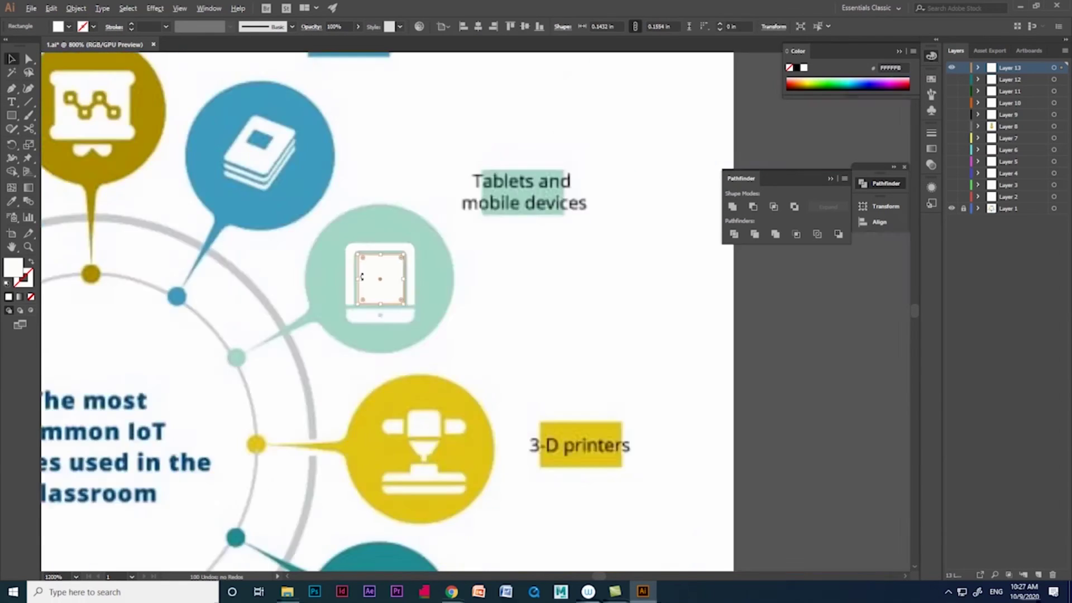
{"action": "scroll", "coordinate": [363, 296], "scroll_direction": "up", "scroll_amount": 3}
{"action": "mouse_move", "coordinate": [401, 168]}
{"action": "left_mouse_down"}
{"action": "mouse_move", "coordinate": [397, 331]}
{"action": "mouse_move", "coordinate": [435, 333]}
{"action": "left_mouse_up"}
{"action": "left_click_drag", "start_coordinate": [258, 333], "coordinate": [227, 333]}
{"action": "left_click_drag", "start_coordinate": [330, 406], "coordinate": [330, 298]}
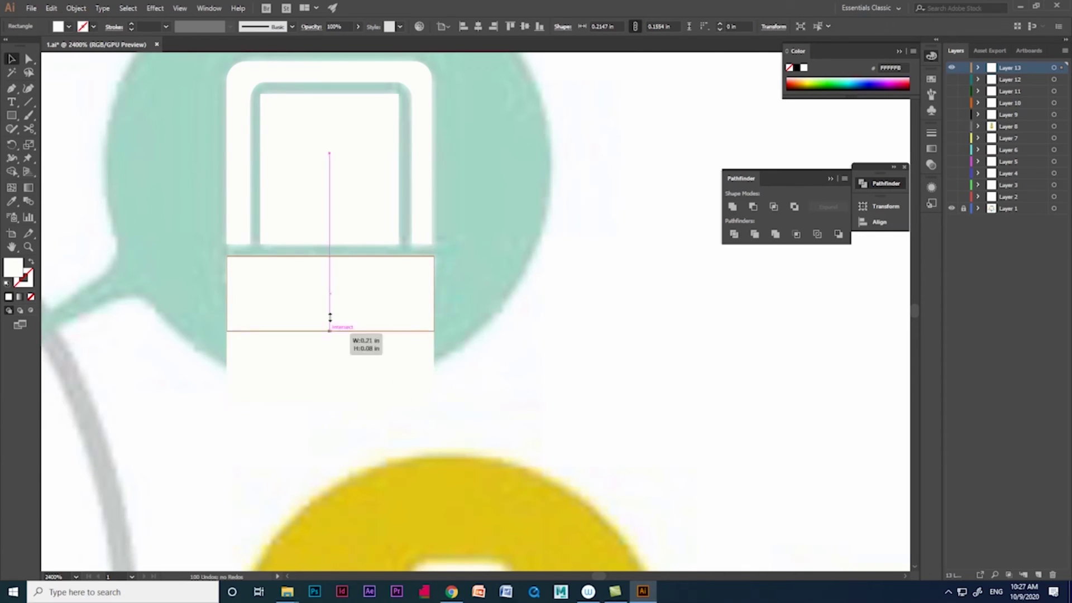
Round the base bar's bottom-left and bottom-right corners, then zoom out and deselect
{"action": "key", "text": "ctrl+plus"}
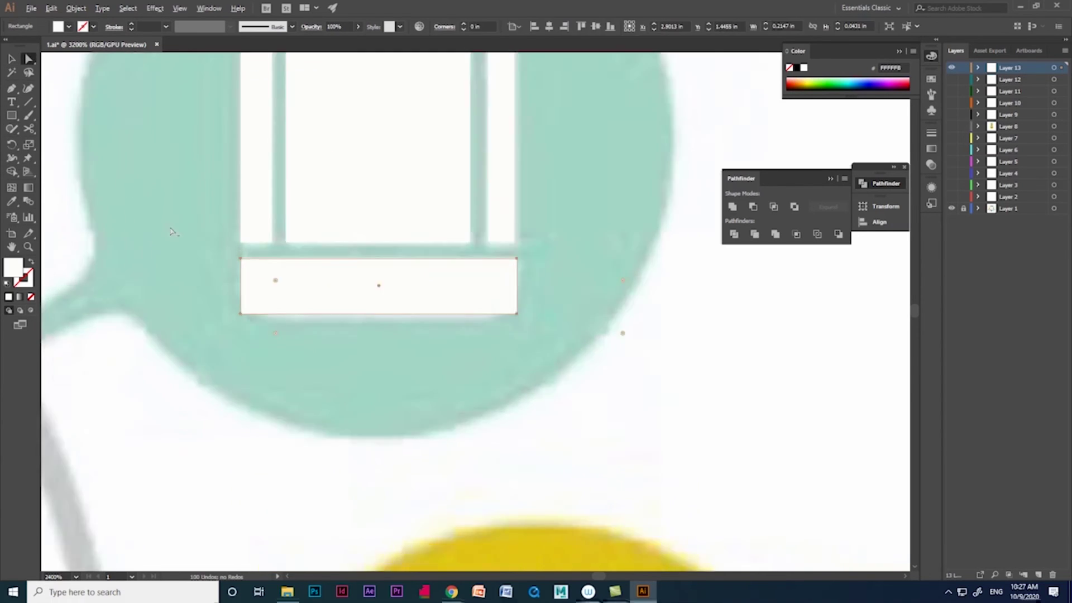
{"action": "key", "text": "ctrl+plus"}
{"action": "key", "text": "a"}
{"action": "left_click_drag", "start_coordinate": [295, 354], "coordinate": [319, 270]}
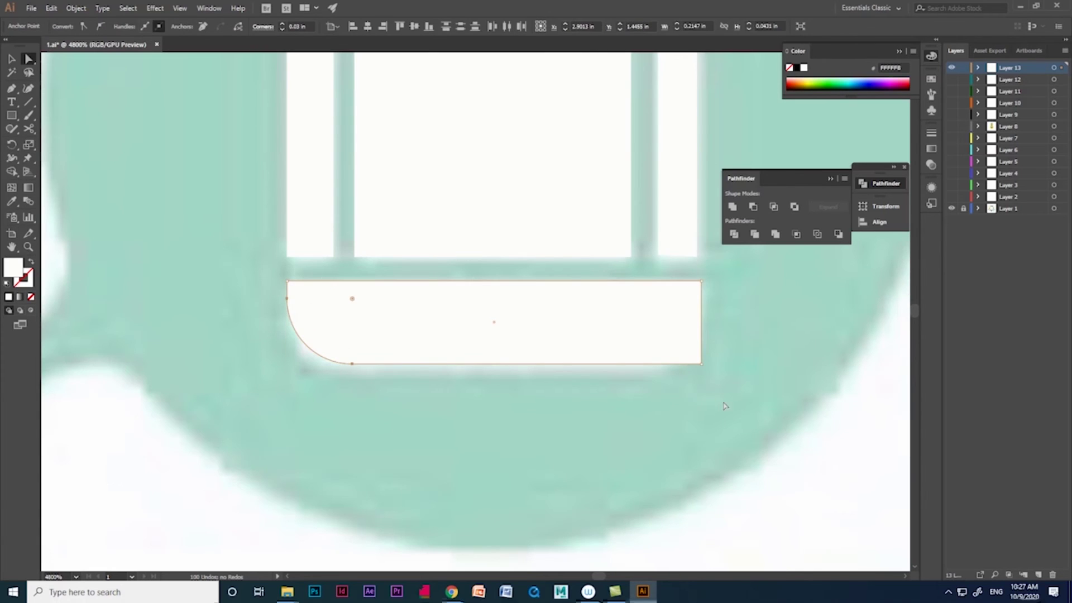
{"action": "left_click_drag", "start_coordinate": [694, 355], "coordinate": [700, 254]}
{"action": "key", "text": "ctrl+minus"}
{"action": "key", "text": "ctrl+minus"}
{"action": "key", "text": "ctrl+minus"}
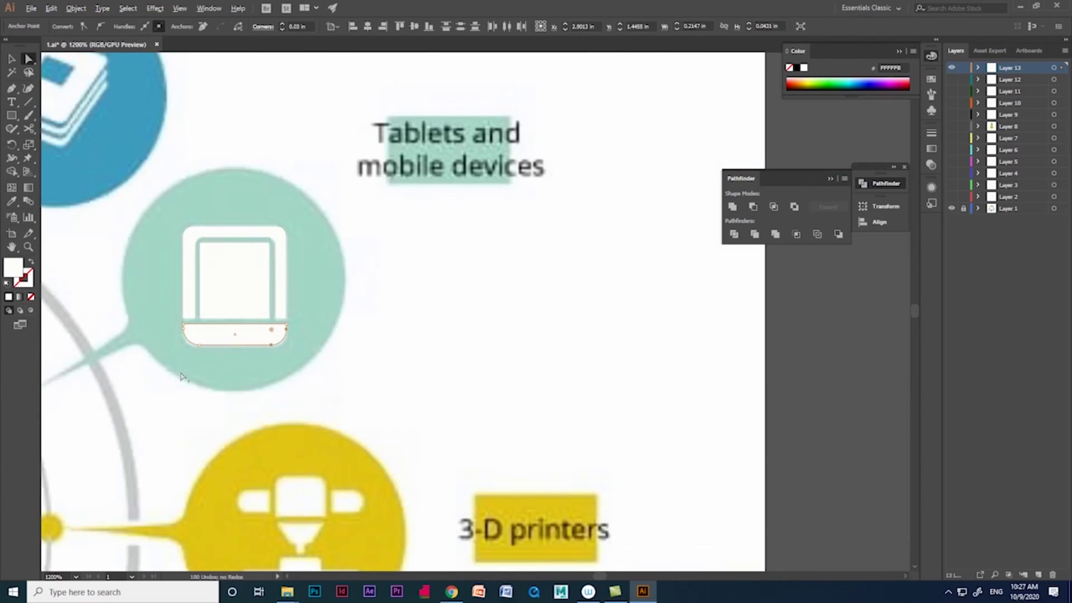
{"action": "key", "text": "ctrl+minus"}
{"action": "key", "text": "ctrl+plus"}
{"action": "key", "text": "ctrl+shift+a"}
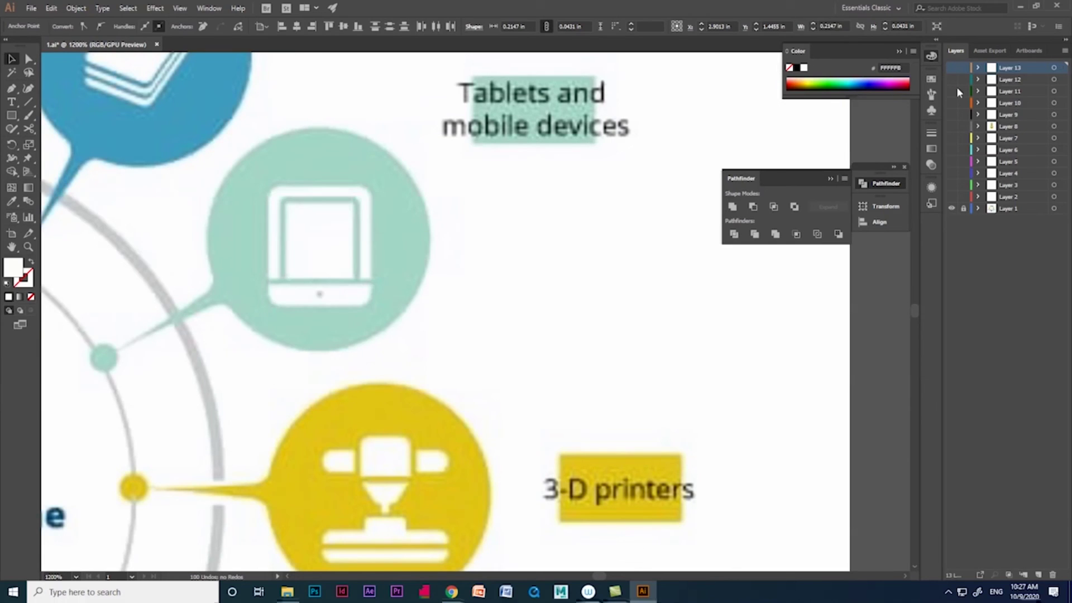
Zoom to the eBooks icon and start the top page outline with the Pen tool, placing its left and bottom corners
{"action": "scroll", "coordinate": [584, 397], "scroll_direction": "down", "scroll_amount": 3, "text": "alt"}
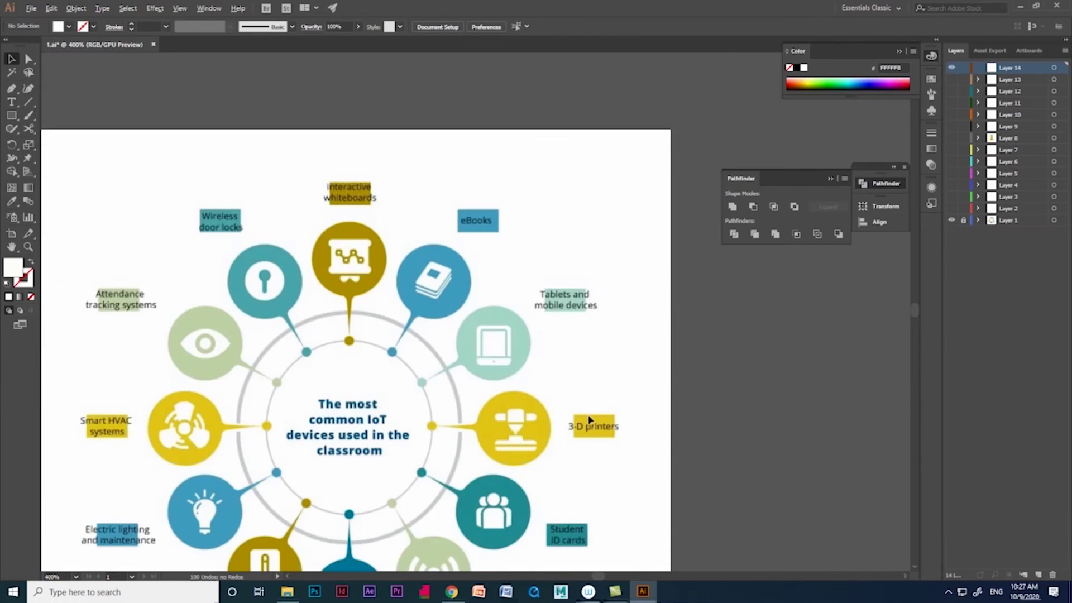
{"action": "scroll", "coordinate": [254, 398], "scroll_direction": "up", "scroll_amount": 1, "text": "alt"}
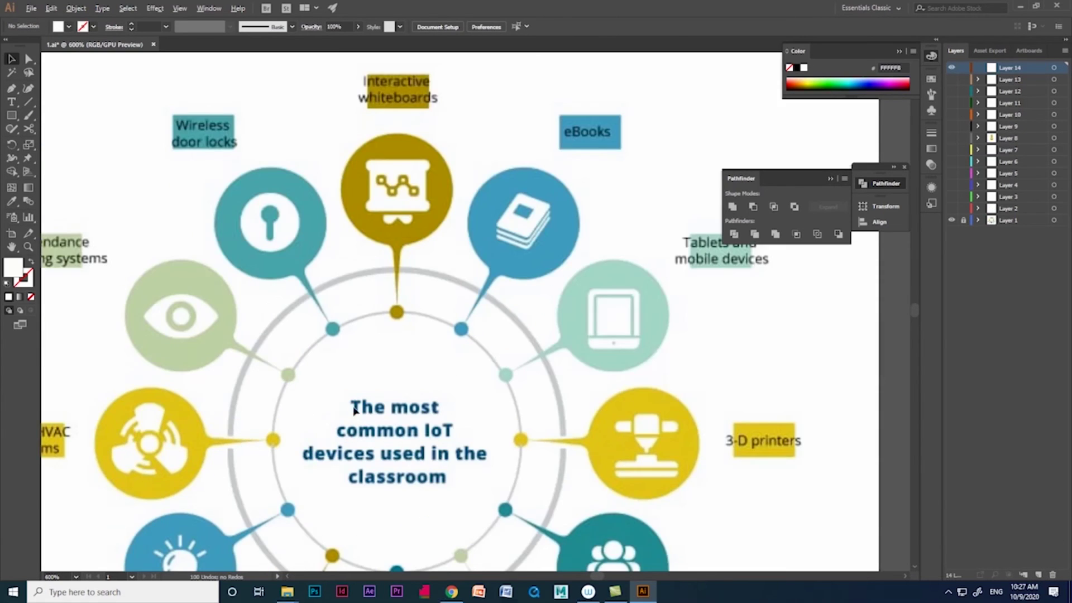
{"action": "scroll", "coordinate": [426, 408], "scroll_direction": "down", "scroll_amount": 1, "text": "alt"}
{"action": "scroll", "coordinate": [321, 282], "scroll_direction": "up", "scroll_amount": 1, "text": "alt"}
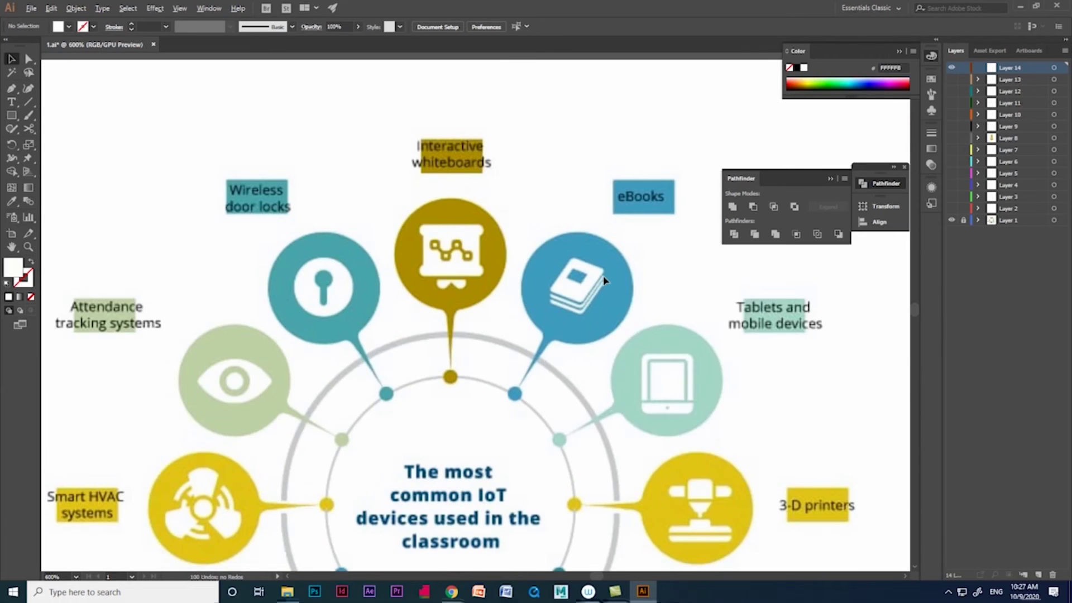
{"action": "scroll", "coordinate": [640, 313], "scroll_direction": "up", "scroll_amount": 2, "text": "alt"}
{"action": "key", "text": "p"}
{"action": "scroll", "coordinate": [402, 223], "scroll_direction": "up", "scroll_amount": 1, "text": "alt"}
{"action": "scroll", "coordinate": [427, 229], "scroll_direction": "up", "scroll_amount": 1, "text": "alt"}
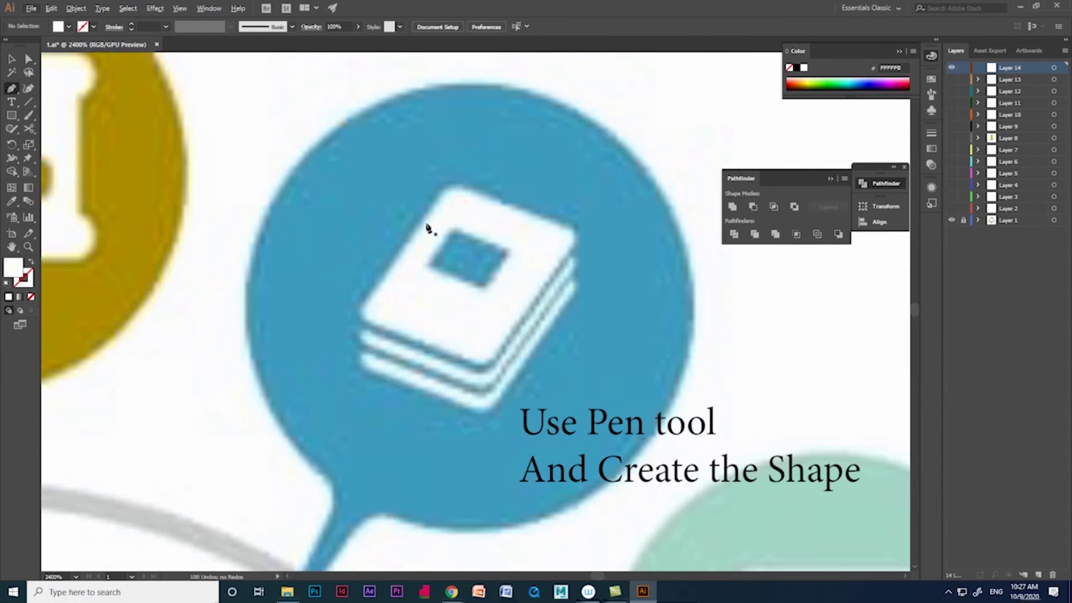
{"action": "left_click", "coordinate": [369, 295]}
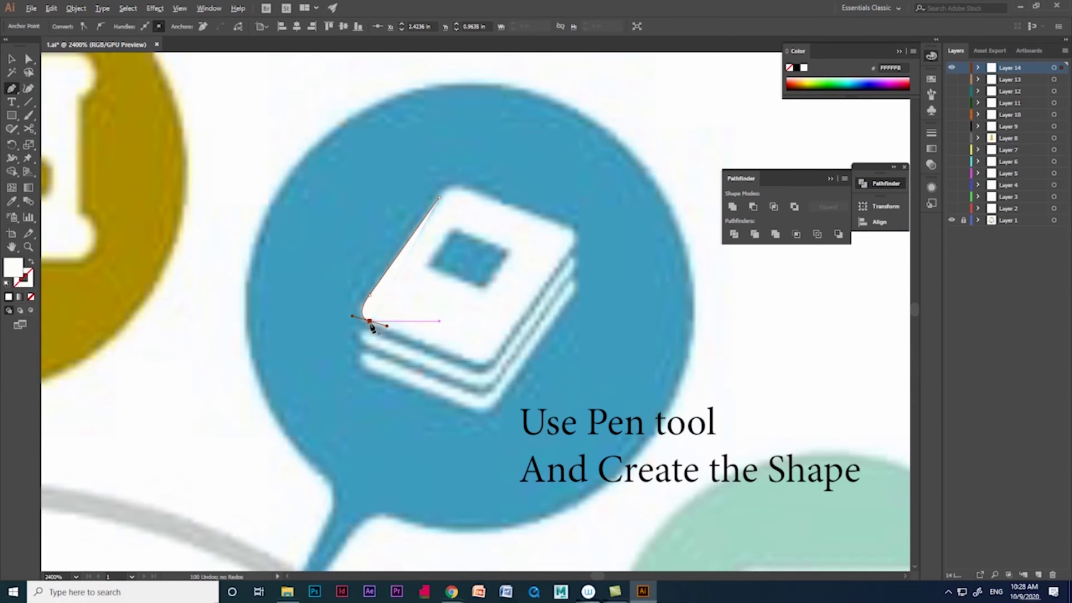
{"action": "left_click", "coordinate": [466, 360]}
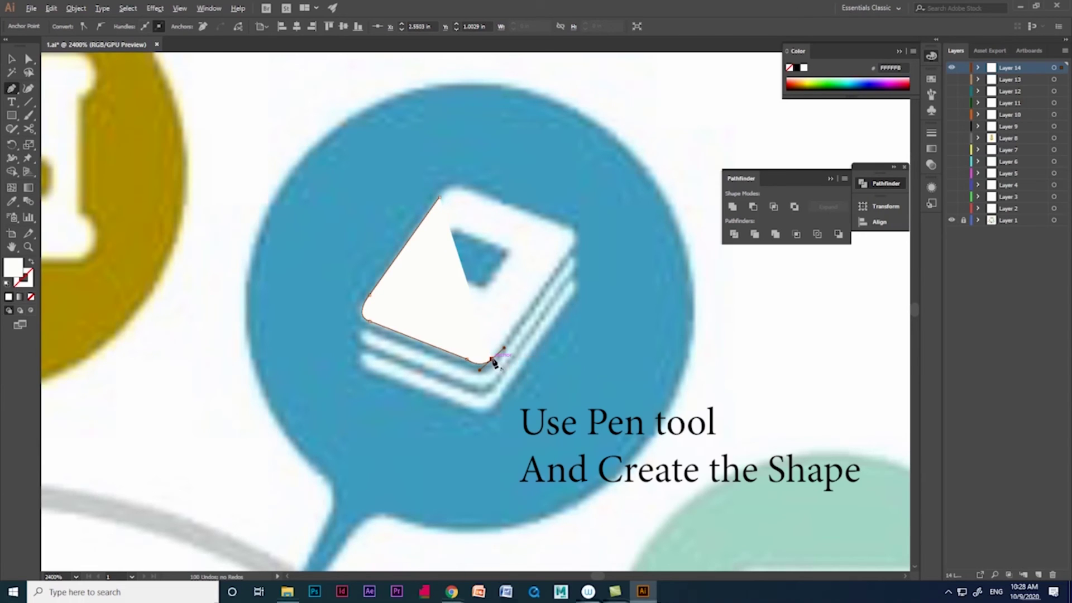
Curve the page's right corner, close the outline at the top, and move the shape aside
{"action": "left_click_drag", "start_coordinate": [570, 246], "coordinate": [559, 211]}
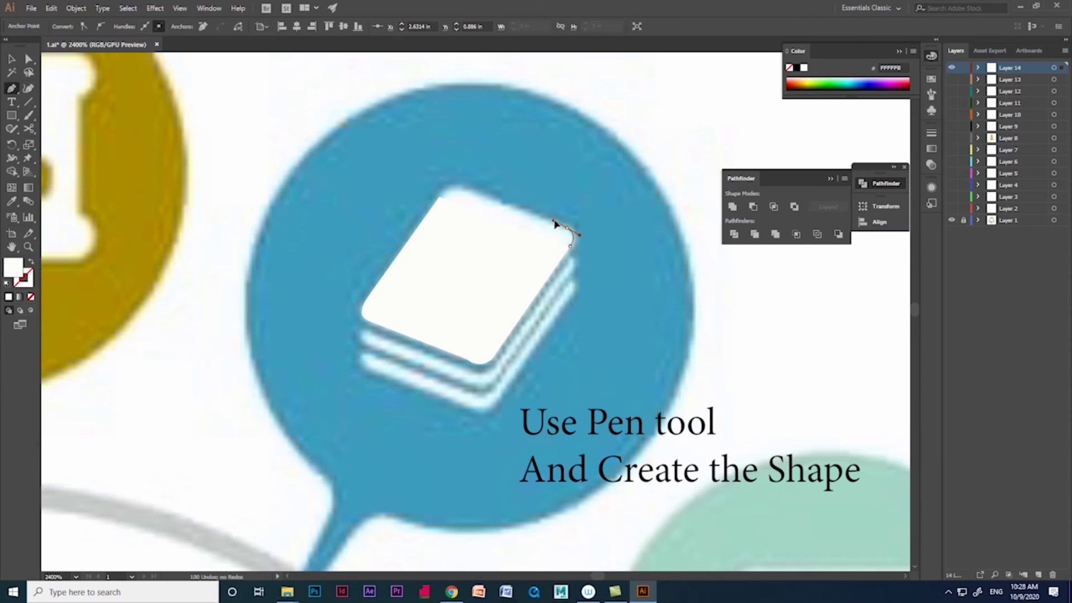
{"action": "left_click", "coordinate": [459, 187]}
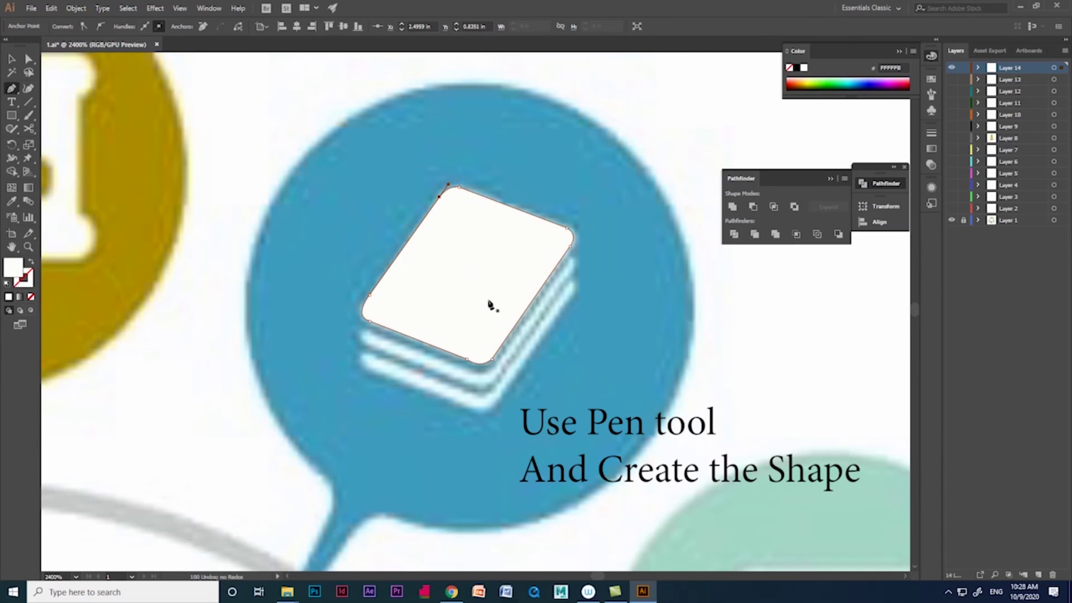
{"action": "key", "text": "v"}
{"action": "left_click_drag", "start_coordinate": [469, 268], "coordinate": [285, 184]}
Draw a rectangle over the blue square window and fit its anchors to the window corners
{"action": "left_click_drag", "start_coordinate": [450, 232], "coordinate": [513, 273]}
{"action": "key", "text": "a"}
{"action": "key", "text": "ctrl+plus"}
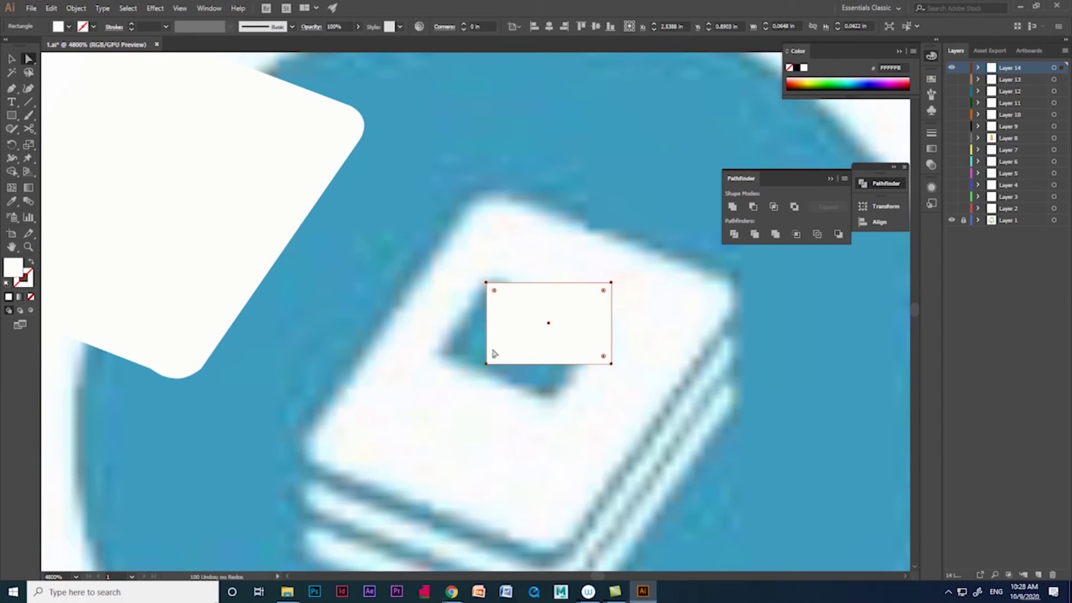
{"action": "left_click_drag", "start_coordinate": [486, 363], "coordinate": [446, 353]}
{"action": "left_click_drag", "start_coordinate": [611, 364], "coordinate": [546, 394]}
{"action": "left_click_drag", "start_coordinate": [611, 283], "coordinate": [592, 329]}
{"action": "left_click_drag", "start_coordinate": [549, 398], "coordinate": [549, 403]}
{"action": "left_click_drag", "start_coordinate": [445, 353], "coordinate": [435, 352]}
Select the traced page with the rectangle and Exclude to punch the window out
{"action": "key", "text": "v"}
{"action": "left_click", "coordinate": [514, 354]}
{"action": "left_click_drag", "start_coordinate": [229, 214], "coordinate": [595, 379]}
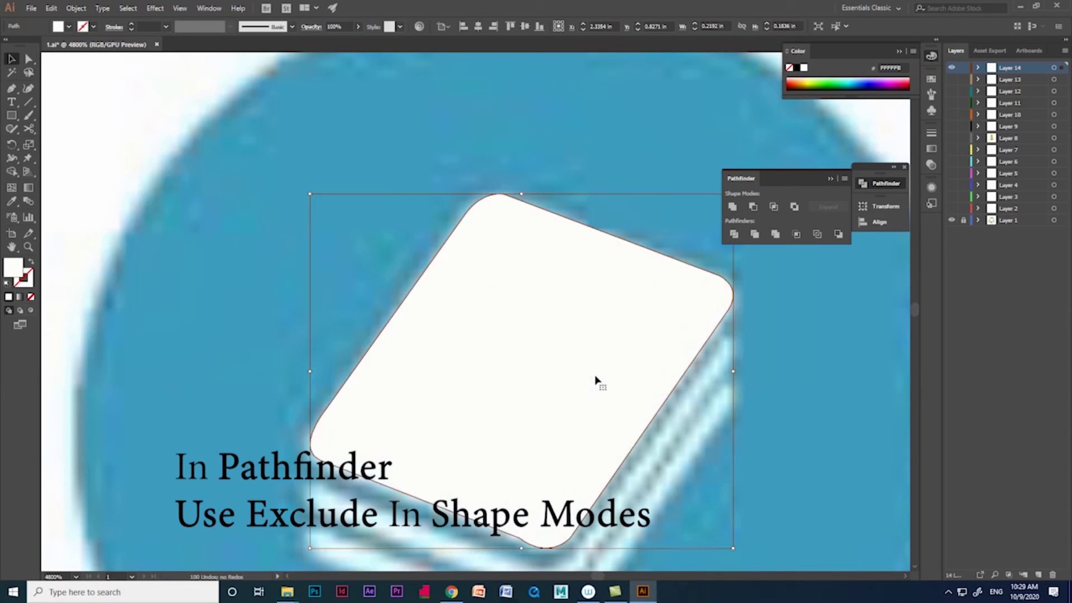
{"action": "key", "text": "ctrl+minus"}
{"action": "left_click", "coordinate": [795, 209]}
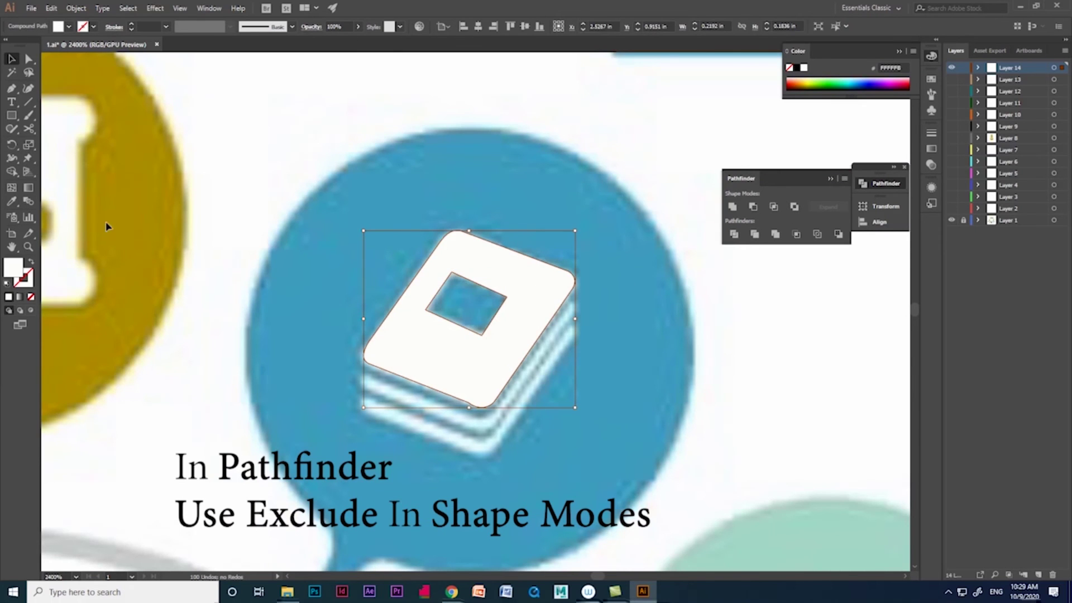
Move the cut-out page down below the stack and bring a copy back over the icon
{"action": "key", "text": "ctrl+plus"}
{"action": "key", "text": "ctrl+plus"}
{"action": "key", "text": "ctrl+plus"}
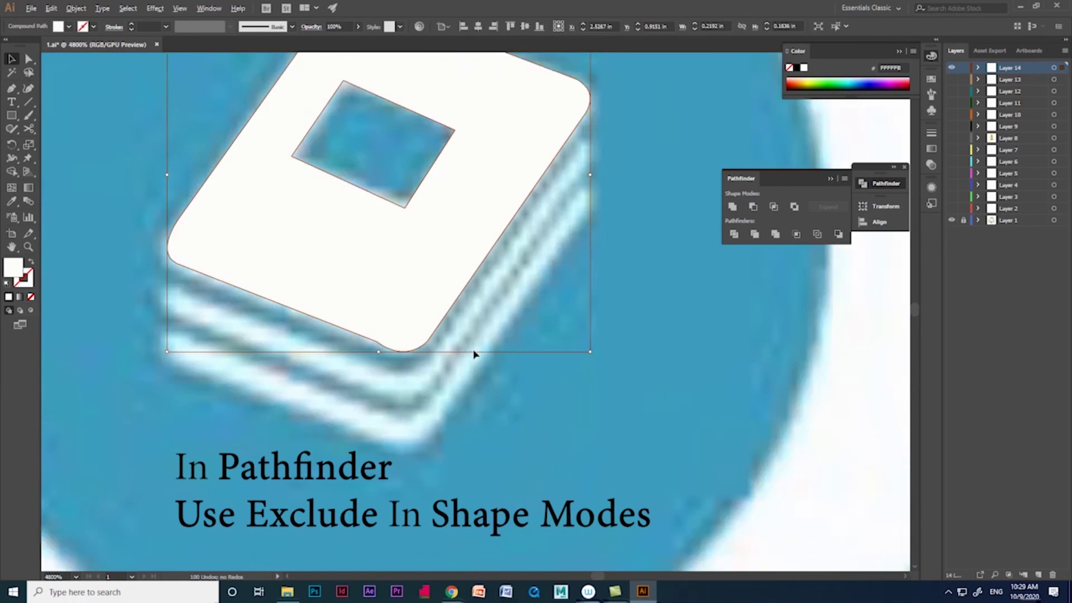
{"action": "key", "text": "a"}
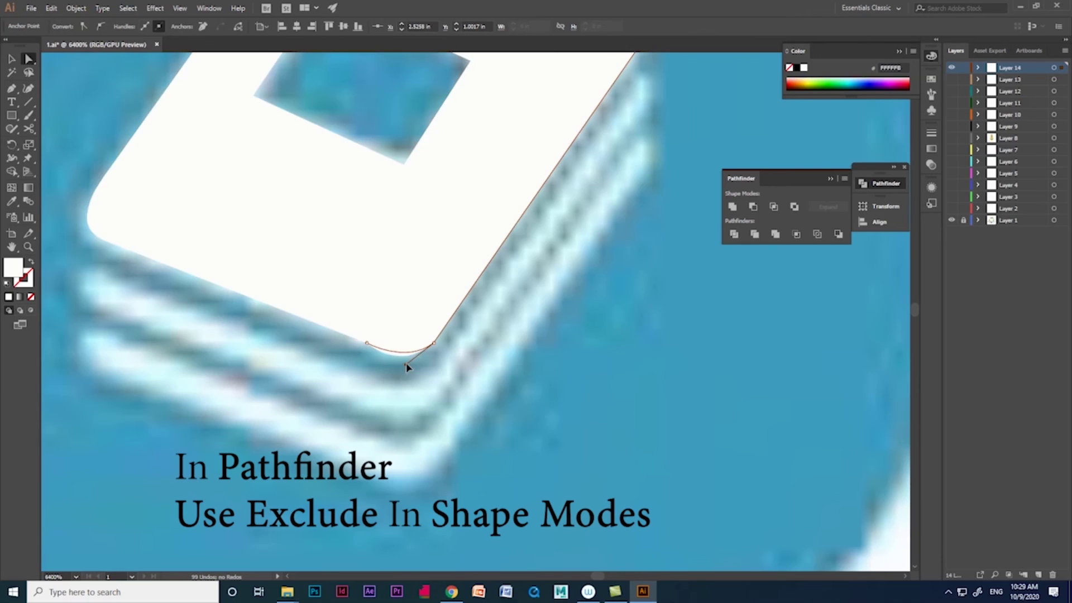
{"action": "left_click", "coordinate": [452, 358]}
{"action": "key", "text": "ctrl+minus"}
{"action": "key", "text": "ctrl+minus"}
{"action": "key", "text": "ctrl+minus"}
{"action": "left_click_drag", "start_coordinate": [411, 262], "coordinate": [411, 385]}
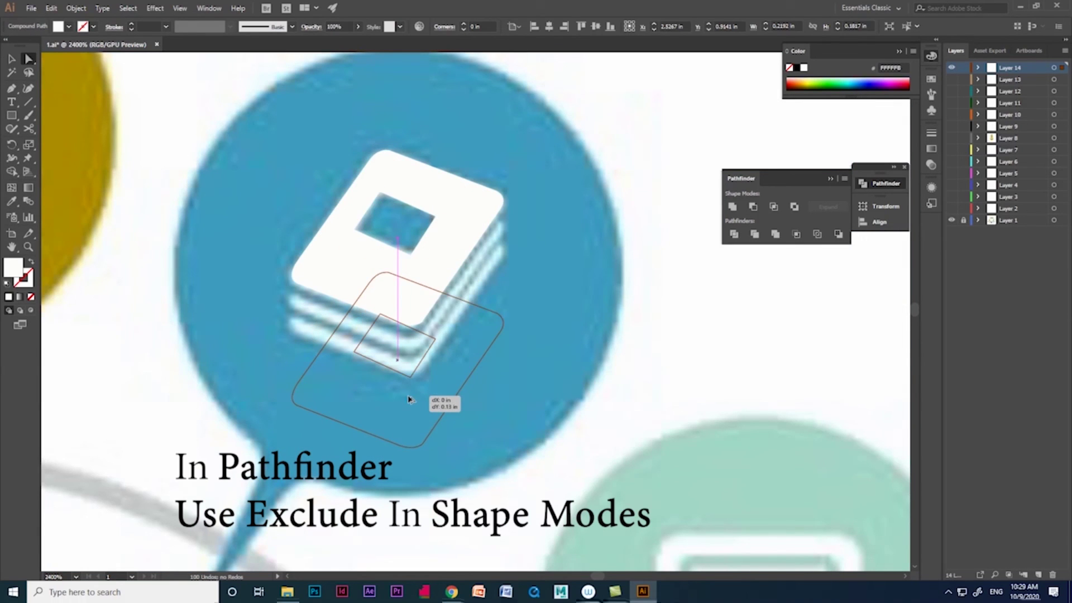
{"action": "left_click_drag", "start_coordinate": [453, 354], "coordinate": [444, 253]}
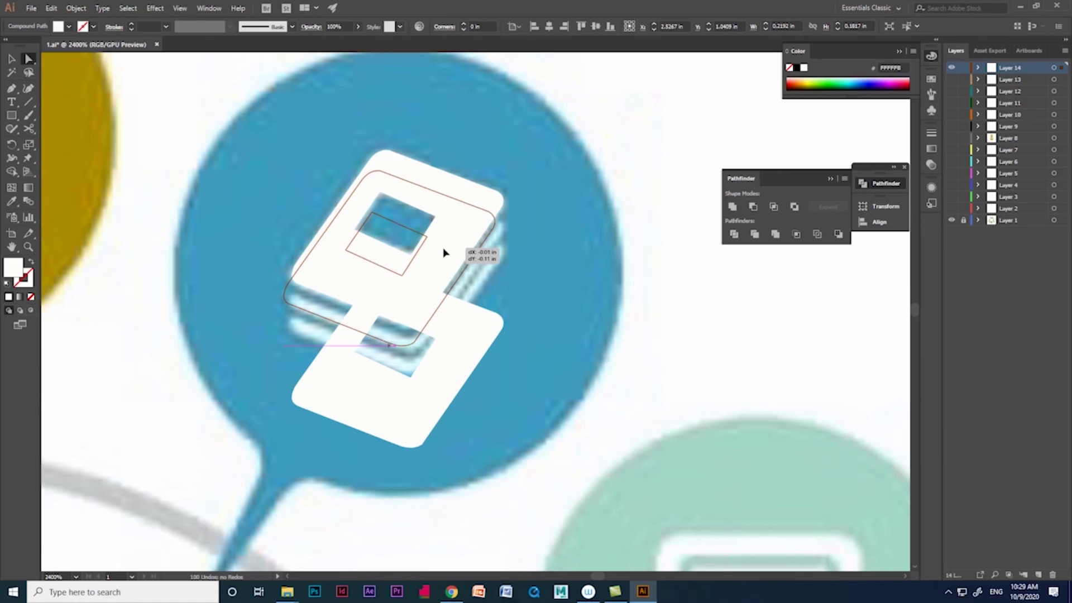
Place the page copy below the original and apply Minus Front to leave the lower page edge
{"action": "left_click_drag", "start_coordinate": [444, 253], "coordinate": [464, 227]}
{"action": "left_click", "coordinate": [492, 224], "text": "shift"}
{"action": "left_click", "coordinate": [753, 208]}
{"action": "left_click", "coordinate": [11, 58]}
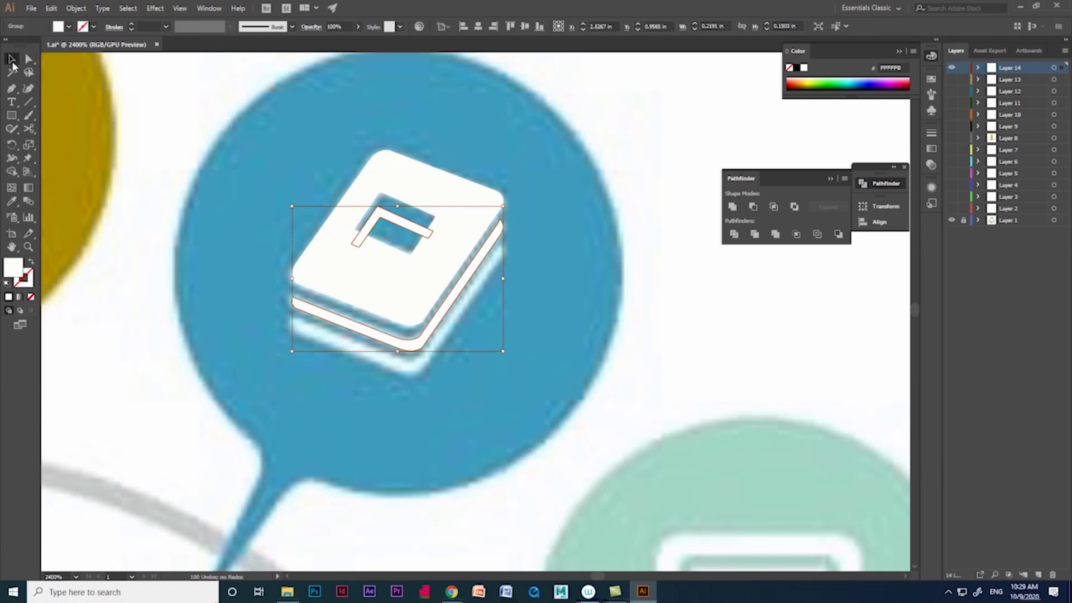
{"action": "left_click", "coordinate": [28, 59]}
{"action": "left_click", "coordinate": [11, 171]}
{"action": "left_click", "coordinate": [423, 238]}
{"action": "key", "text": "ctrl+z"}
Delete the stray sliver beside the window and nudge the book icon slightly down
{"action": "left_click", "coordinate": [29, 58]}
{"action": "left_click", "coordinate": [355, 240]}
{"action": "key", "text": "Delete"}
{"action": "left_click", "coordinate": [354, 228]}
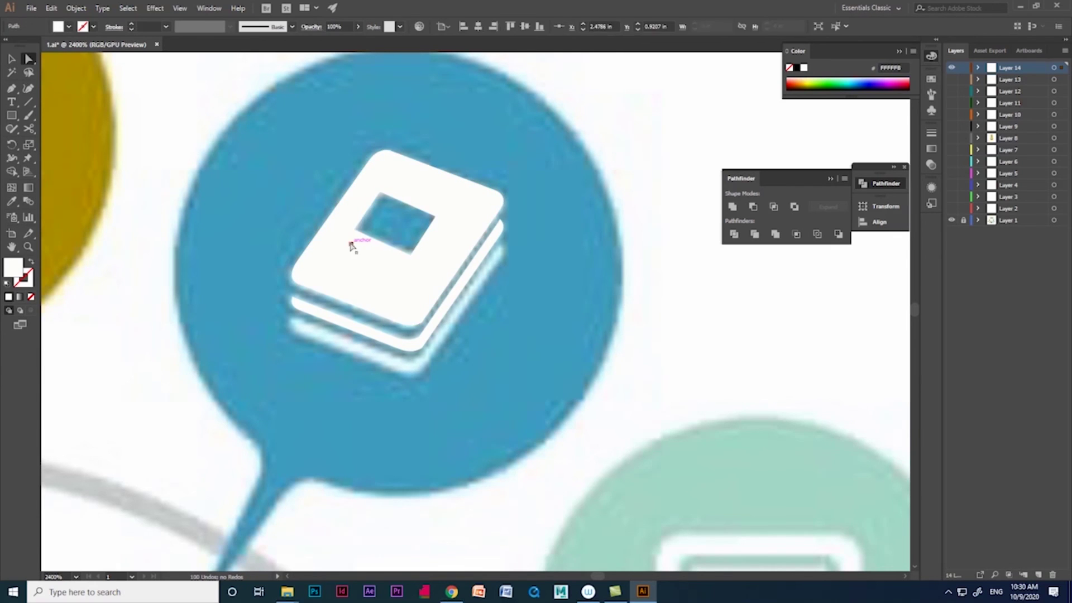
{"action": "key", "text": "v"}
{"action": "left_click_drag", "start_coordinate": [412, 349], "coordinate": [411, 376]}
Shift the bottom page's corner anchors up and right to shape the lowest page layer
{"action": "scroll", "coordinate": [441, 379], "scroll_direction": "up", "scroll_amount": 2, "text": "alt"}
{"action": "key", "text": "a"}
{"action": "left_click", "coordinate": [366, 375]}
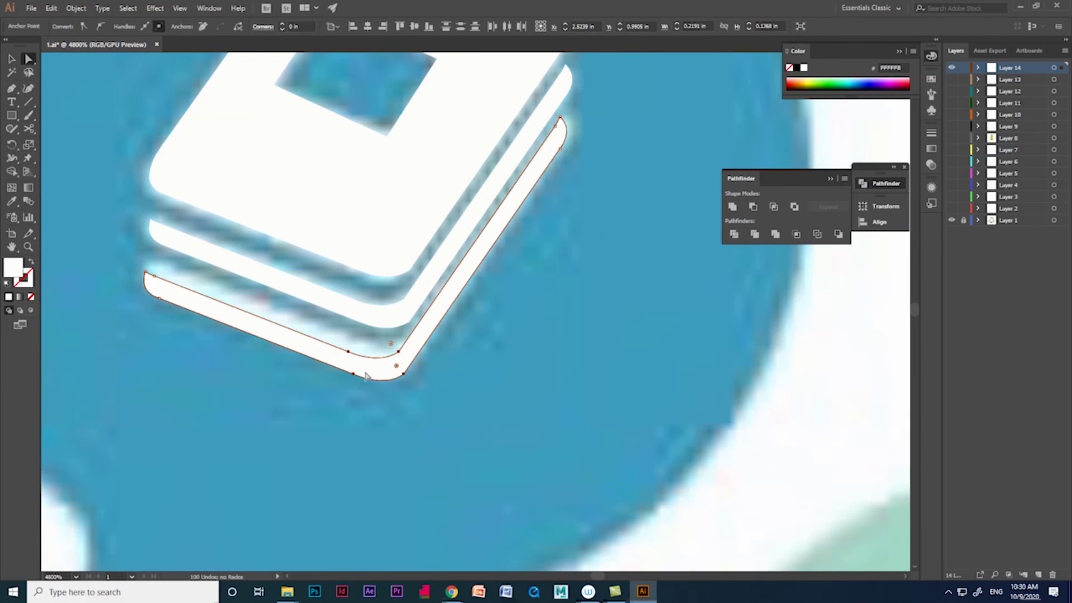
{"action": "left_click_drag", "start_coordinate": [355, 379], "coordinate": [377, 369]}
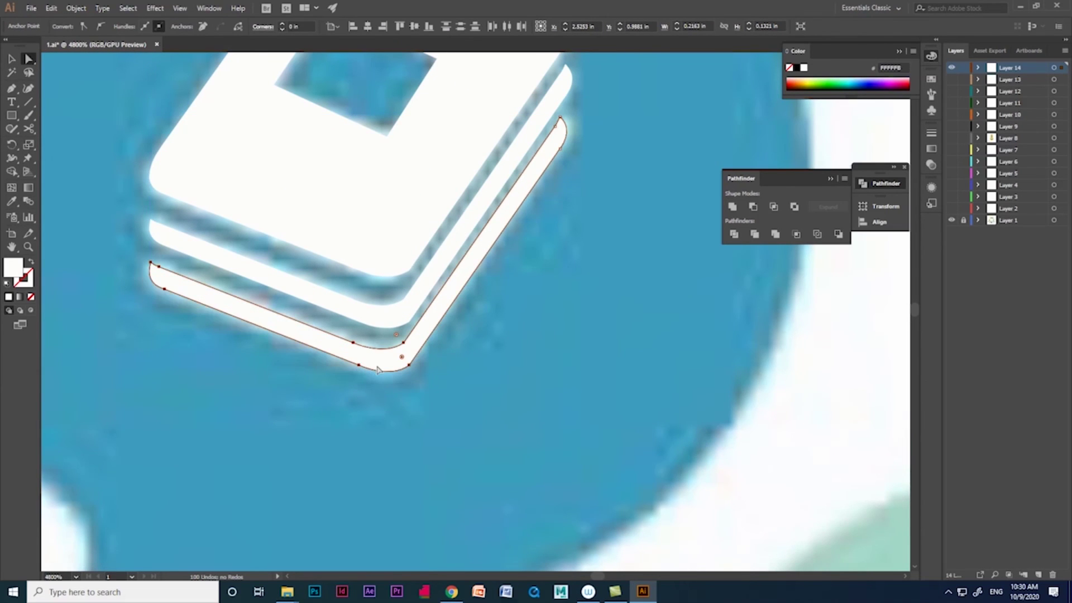
{"action": "scroll", "coordinate": [556, 378], "scroll_direction": "down", "scroll_amount": 5, "text": "alt"}
{"action": "key", "text": "v"}
{"action": "scroll", "coordinate": [156, 251], "scroll_direction": "down", "scroll_amount": 3, "text": "alt"}
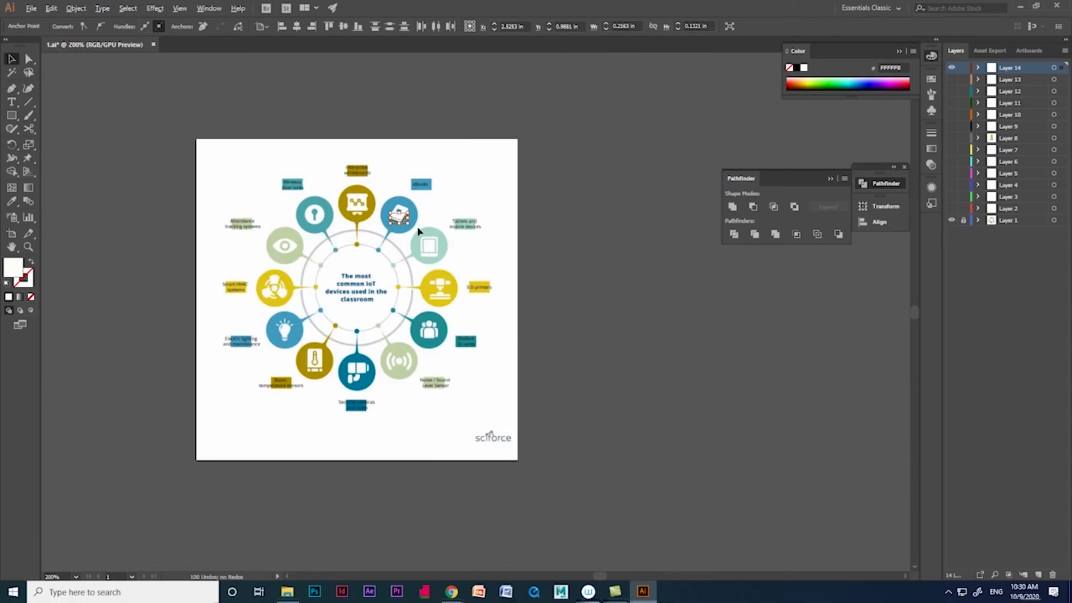
{"action": "mouse_move", "coordinate": [953, 132]}
{"action": "left_mouse_down"}
{"action": "mouse_move", "coordinate": [954, 208]}
{"action": "mouse_move", "coordinate": [953, 133]}
{"action": "left_mouse_up"}
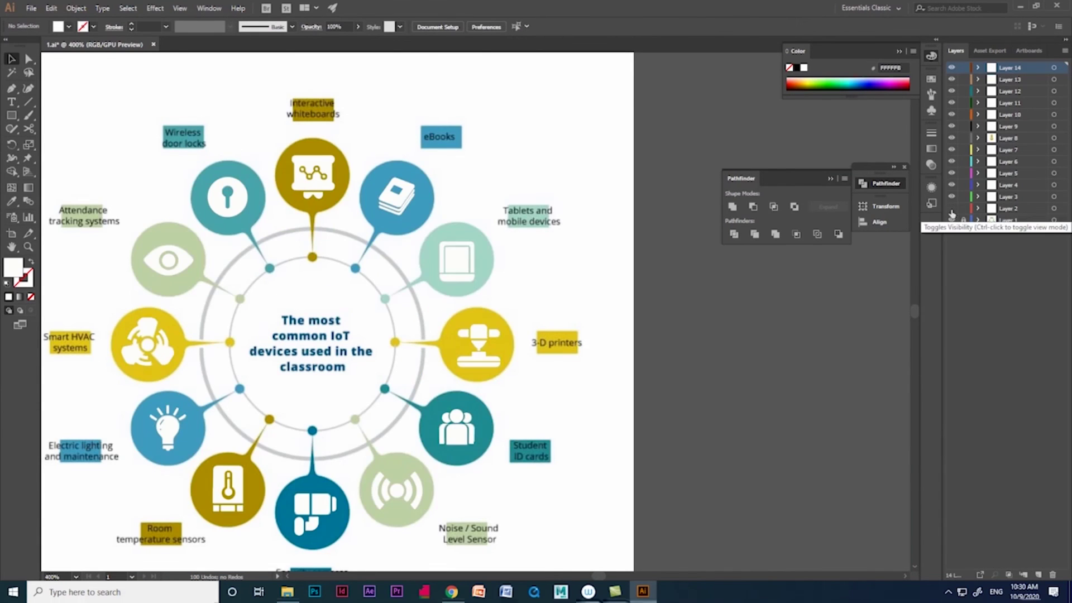
Hide the icon layers, expand Layer 2, and fill the top bubble with the whiteboards mustard
{"action": "left_click_drag", "start_coordinate": [953, 68], "coordinate": [953, 230]}
{"action": "left_click", "coordinate": [978, 208]}
{"action": "left_click", "coordinate": [1020, 489]}
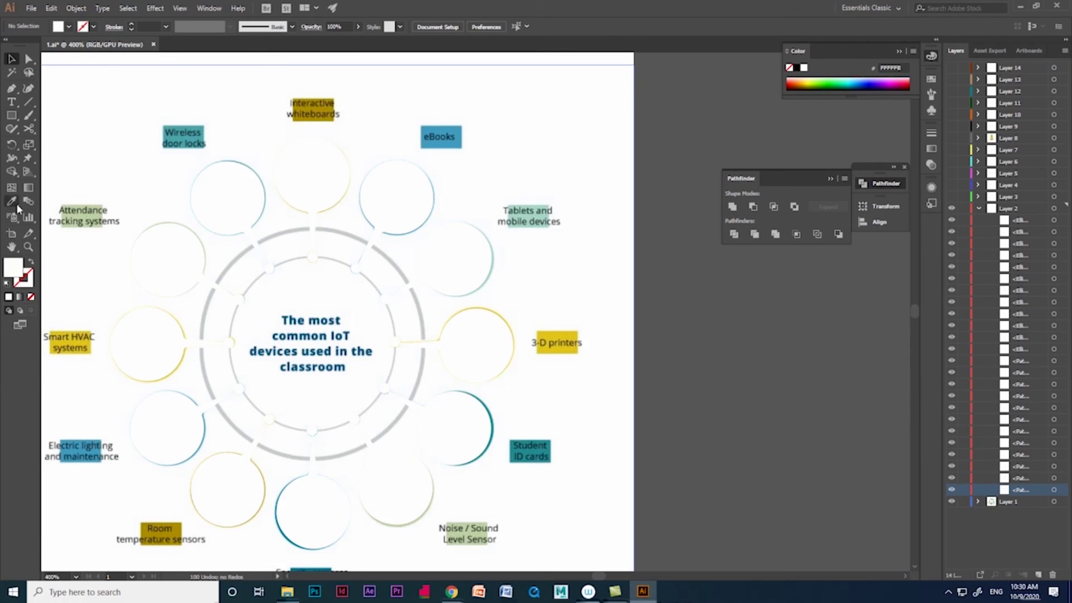
{"action": "left_click", "coordinate": [311, 173], "text": "ctrl"}
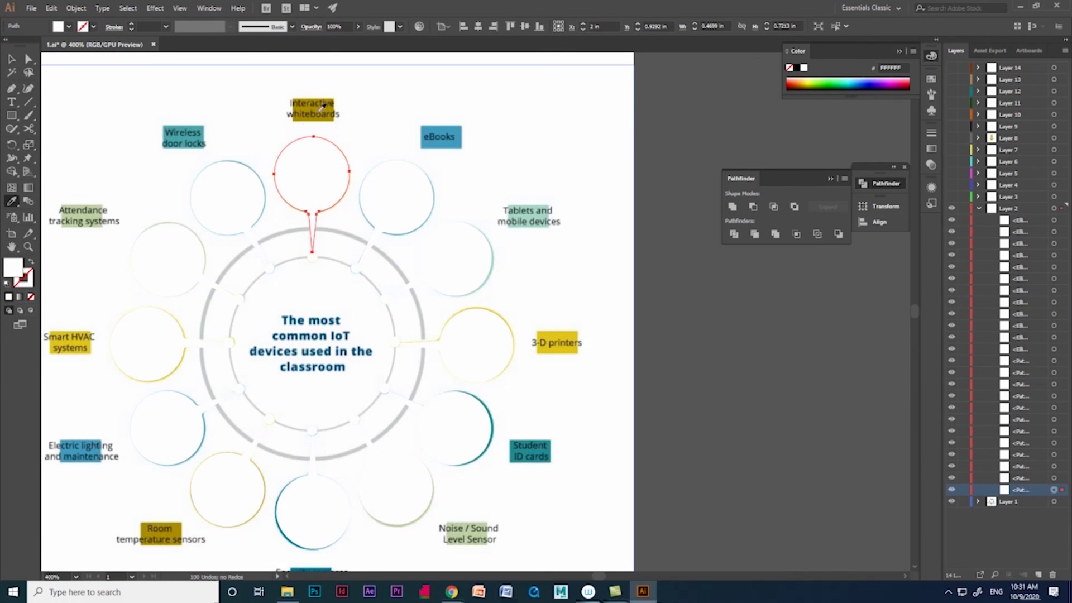
{"action": "left_click", "coordinate": [324, 106]}
Fill the Wireless door locks, eBooks, Electric lighting and Student ID cards bubbles with blue
{"action": "left_click", "coordinate": [12, 58]}
{"action": "left_click", "coordinate": [396, 184]}
{"action": "left_click", "coordinate": [208, 211], "text": "shift"}
{"action": "left_click", "coordinate": [168, 430], "text": "shift"}
{"action": "left_click", "coordinate": [455, 430], "text": "shift"}
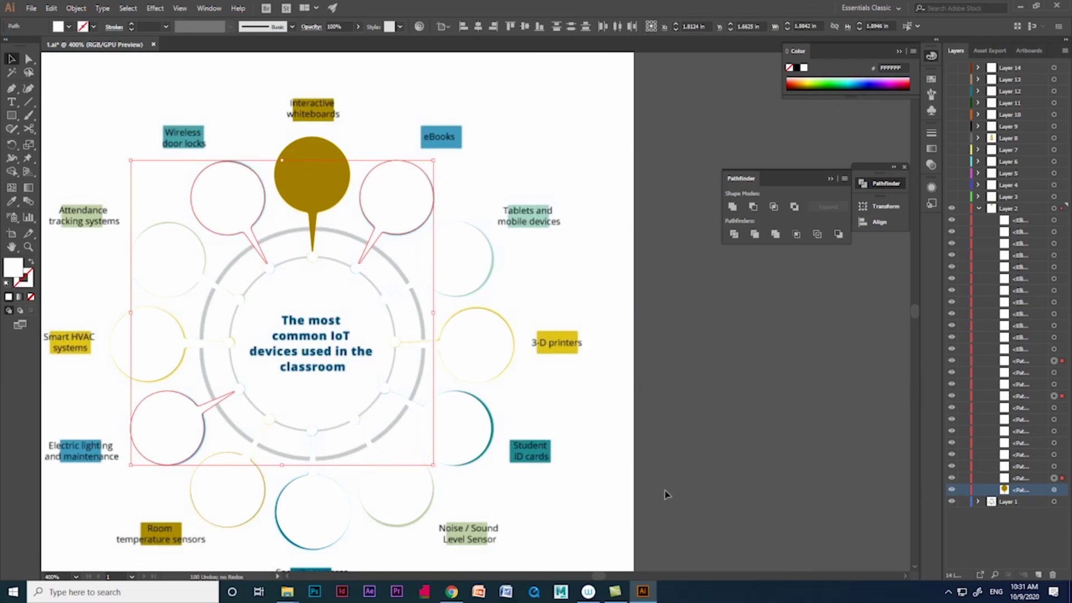
{"action": "left_click", "coordinate": [12, 202]}
{"action": "left_click", "coordinate": [439, 137]}
Fill the 3-D printers, Smart HVAC and Room temperature sensors bubbles with yellow
{"action": "left_click", "coordinate": [477, 343], "text": "ctrl"}
{"action": "left_click", "coordinate": [134, 343], "text": "ctrl+shift"}
{"action": "left_click", "coordinate": [243, 479], "text": "ctrl+shift"}
{"action": "left_click", "coordinate": [556, 342]}
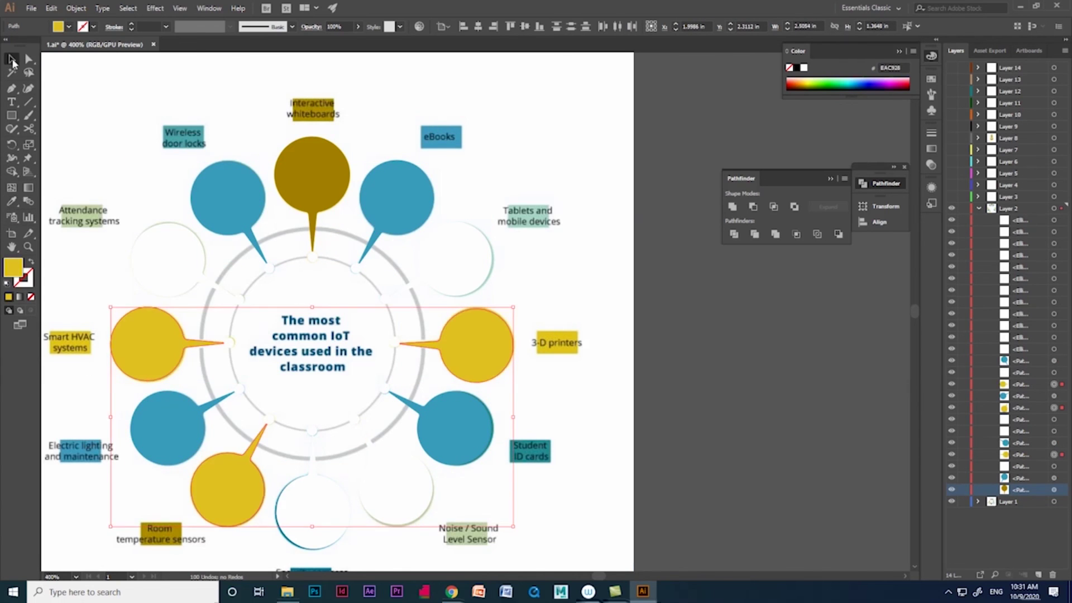
Fill the Attendance tracking and Noise / Sound bubbles with the pale green
{"action": "left_click", "coordinate": [168, 260], "text": "ctrl"}
{"action": "left_click", "coordinate": [461, 259], "text": "ctrl+shift"}
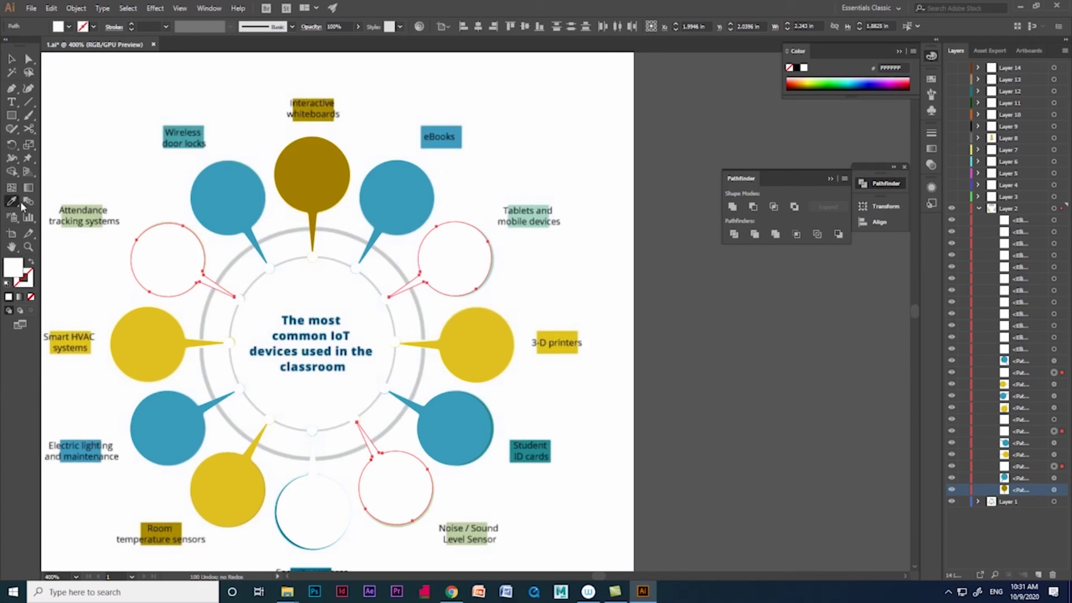
{"action": "left_click", "coordinate": [461, 259], "text": "ctrl+shift"}
{"action": "left_click", "coordinate": [391, 506], "text": "ctrl+shift"}
{"action": "left_click", "coordinate": [84, 215]}
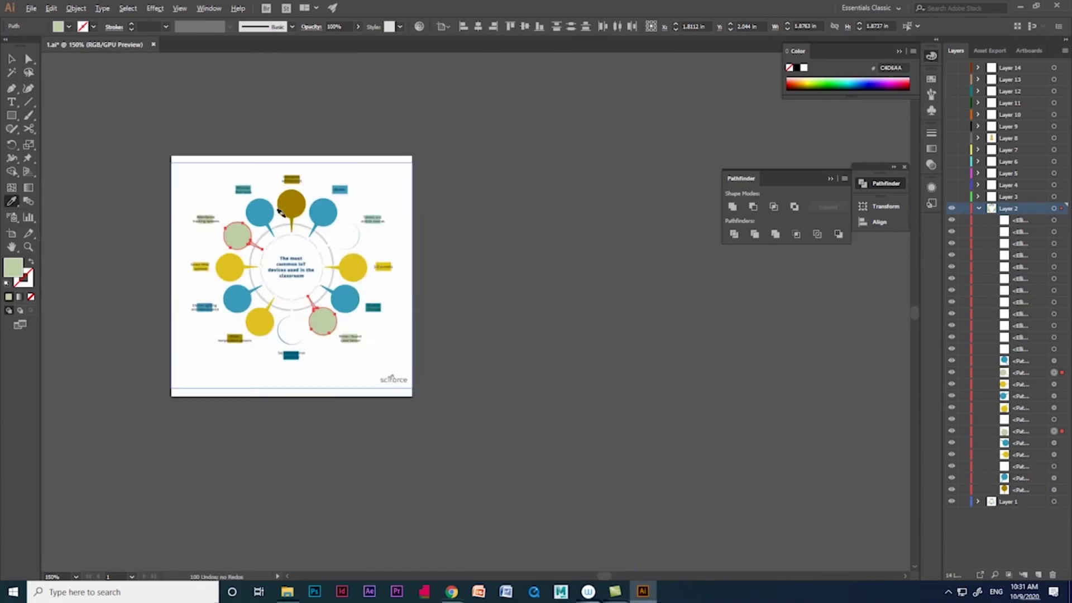
Colour the Security cameras bubble blue and the Tablets bubble pale green
{"action": "left_click", "coordinate": [336, 386], "text": "ctrl"}
{"action": "key", "text": "i"}
{"action": "left_click", "coordinate": [263, 76]}
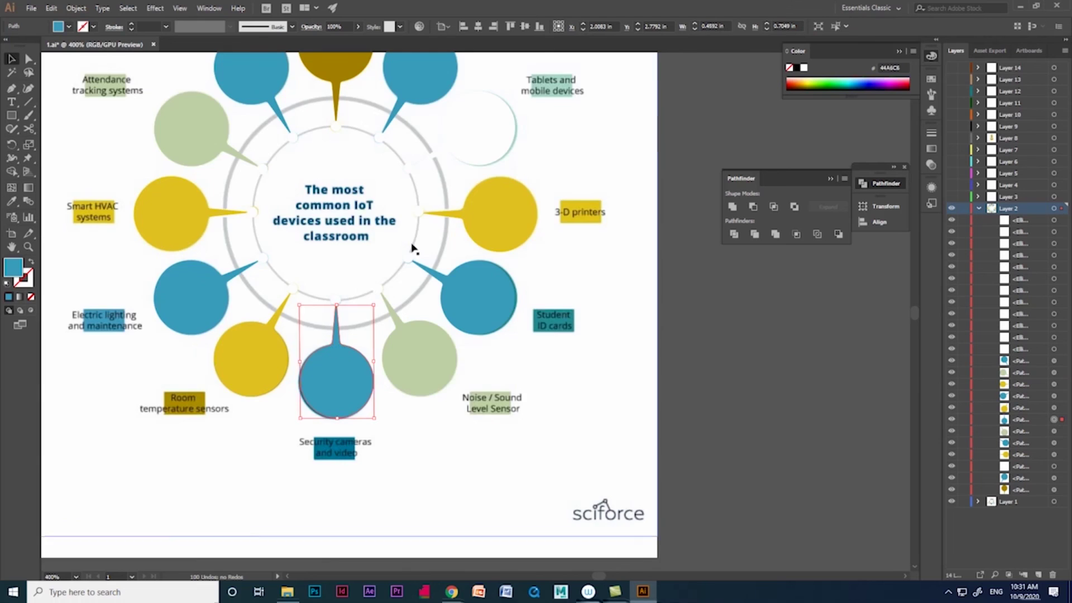
{"action": "left_click", "coordinate": [481, 128], "text": "ctrl"}
{"action": "left_click", "coordinate": [519, 144]}
Show the icon layers again, then hide all traced layers to leave the reference
{"action": "key", "text": "v"}
{"action": "key", "text": "ctrl+minus"}
{"action": "key", "text": "ctrl+minus"}
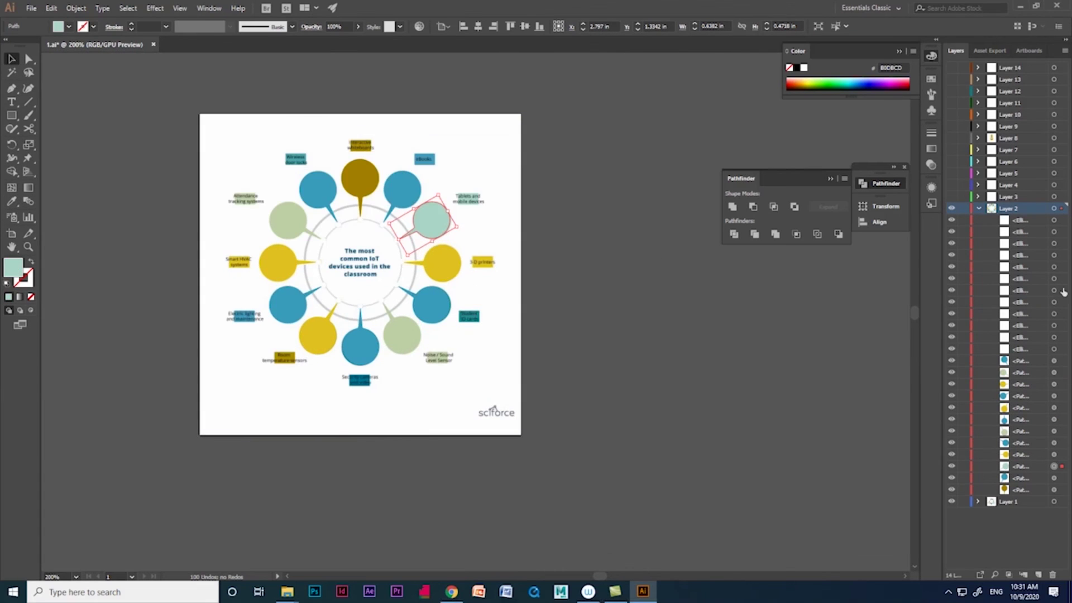
{"action": "left_click", "coordinate": [951, 220], "text": "alt"}
{"action": "key", "text": "ctrl+shift+a"}
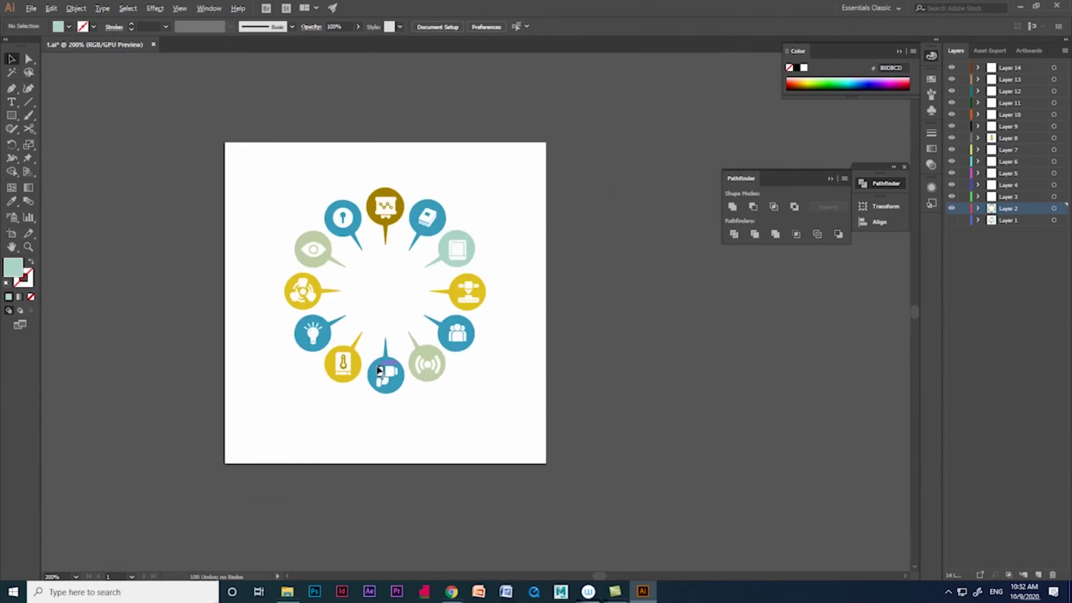
{"action": "key", "text": "ctrl+plus"}
{"action": "left_click", "coordinate": [952, 220], "text": "alt"}
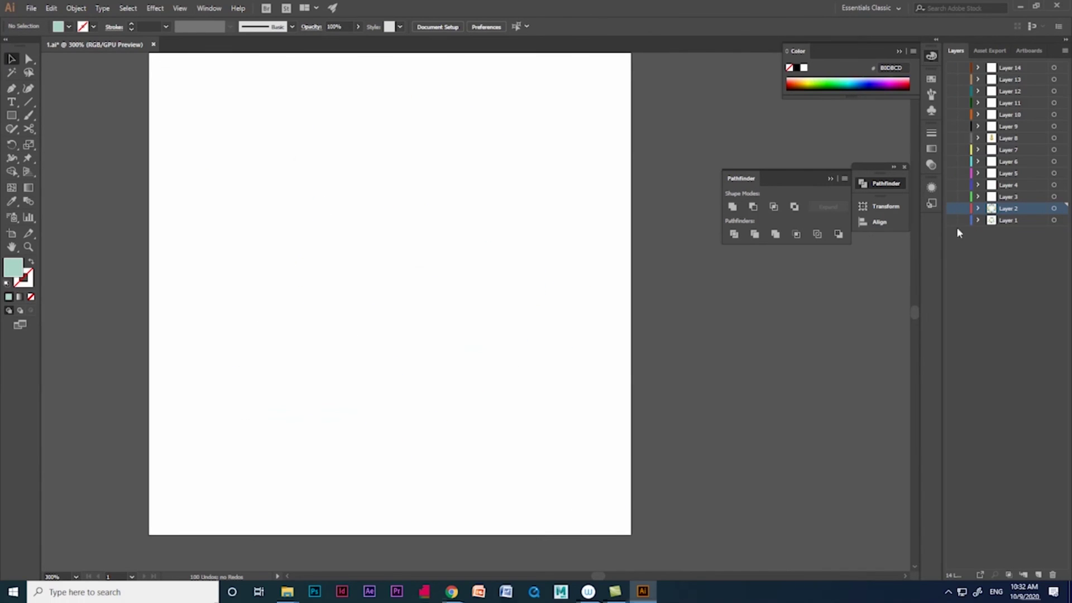
Add a new layer and draw a large circle centred on the double ring
{"action": "key", "text": "ctrl+plus"}
{"action": "key", "text": "ctrl+plus"}
{"action": "key", "text": "ctrl+plus"}
{"action": "scroll", "coordinate": [519, 208], "scroll_direction": "down", "scroll_amount": 1, "text": "alt"}
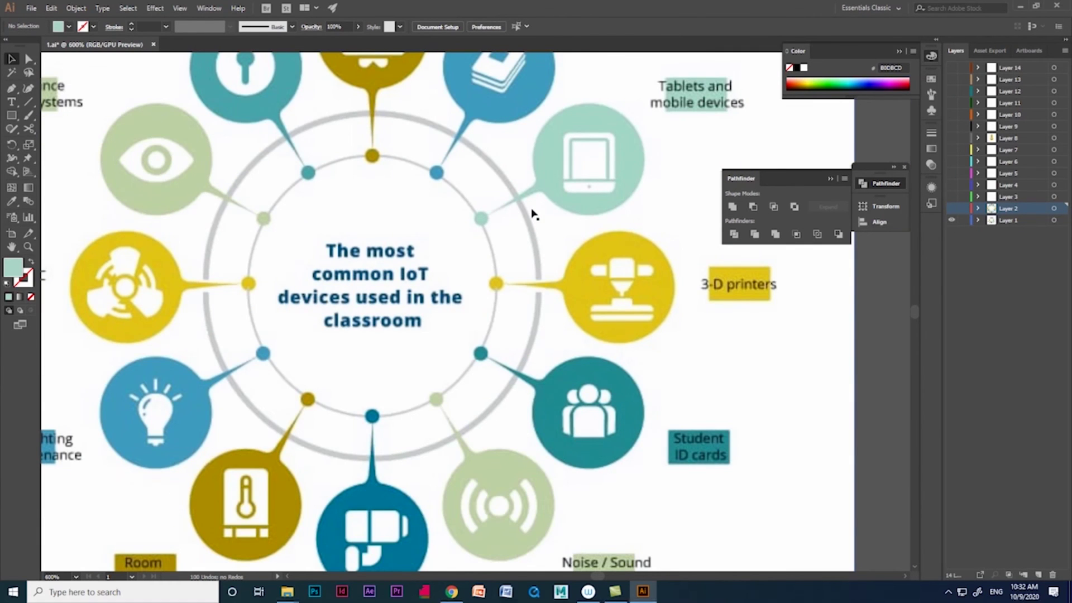
{"action": "left_click", "coordinate": [1038, 575]}
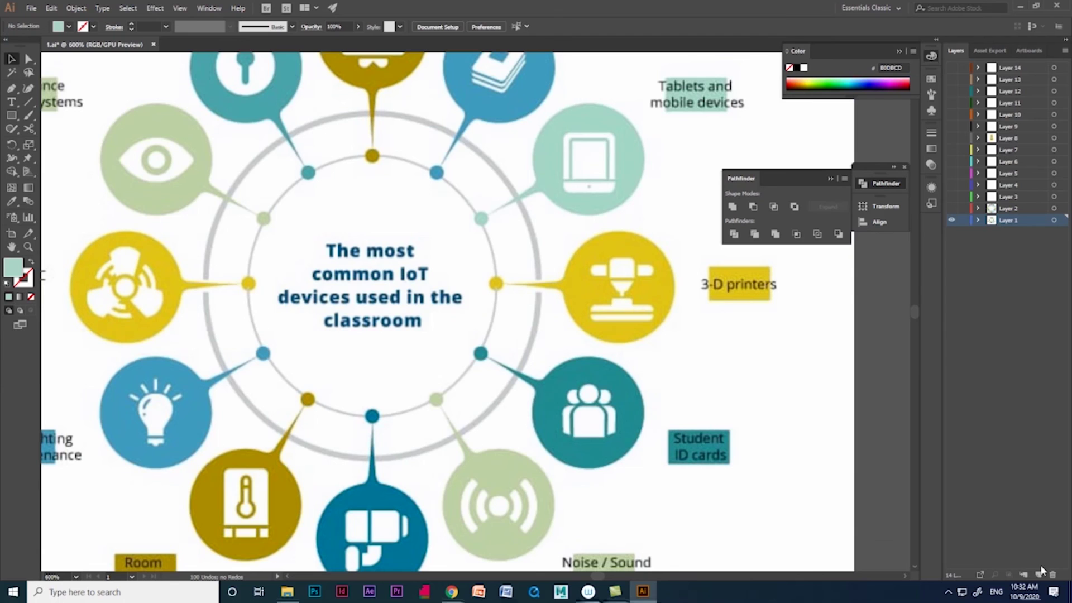
{"action": "left_click_drag", "start_coordinate": [11, 115], "coordinate": [50, 137]}
{"action": "mouse_move", "coordinate": [316, 226]}
{"action": "left_mouse_down", "text": "shift"}
{"action": "mouse_move", "coordinate": [665, 487]}
{"action": "mouse_move", "coordinate": [651, 565]}
{"action": "left_mouse_up", "text": "shift"}
{"action": "key", "text": "v"}
{"action": "mouse_move", "coordinate": [448, 309]}
{"action": "left_mouse_down"}
{"action": "mouse_move", "coordinate": [400, 216]}
{"action": "mouse_move", "coordinate": [411, 251]}
{"action": "left_mouse_up"}
{"action": "left_click_drag", "start_coordinate": [538, 459], "coordinate": [480, 444]}
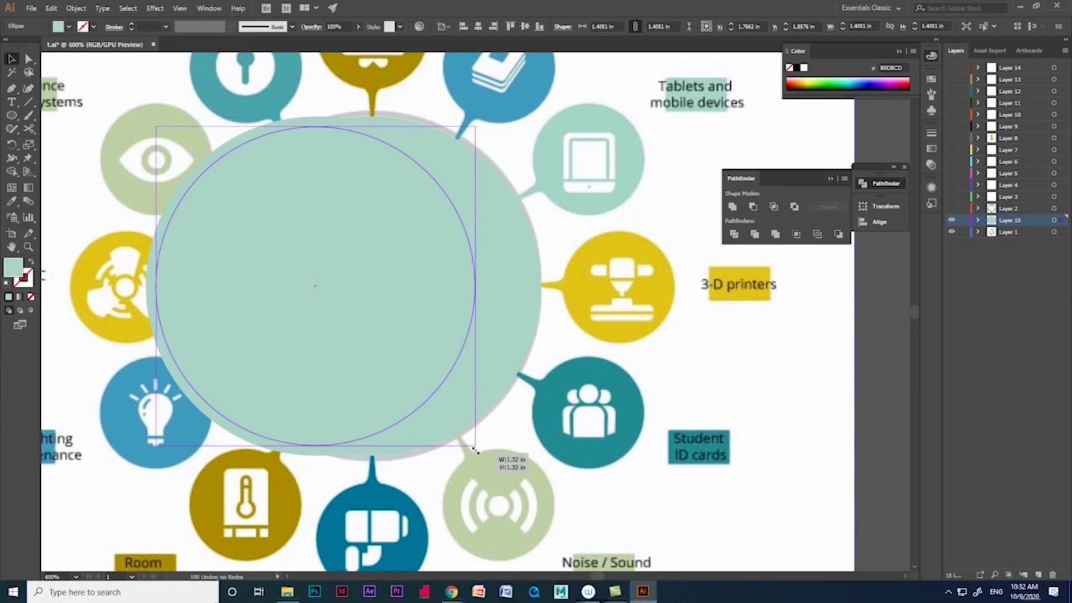
{"action": "mouse_move", "coordinate": [426, 276]}
{"action": "left_mouse_down"}
{"action": "mouse_move", "coordinate": [443, 287]}
{"action": "mouse_move", "coordinate": [451, 319]}
{"action": "mouse_move", "coordinate": [441, 288]}
{"action": "left_mouse_up"}
Draw a white #ffffff inner circle and subtract it from the large circle to form a ring
{"action": "double_click", "coordinate": [13, 267]}
{"action": "type", "text": "ffffff"}
{"action": "key", "text": "Return"}
{"action": "left_click_drag", "start_coordinate": [529, 444], "coordinate": [544, 445]}
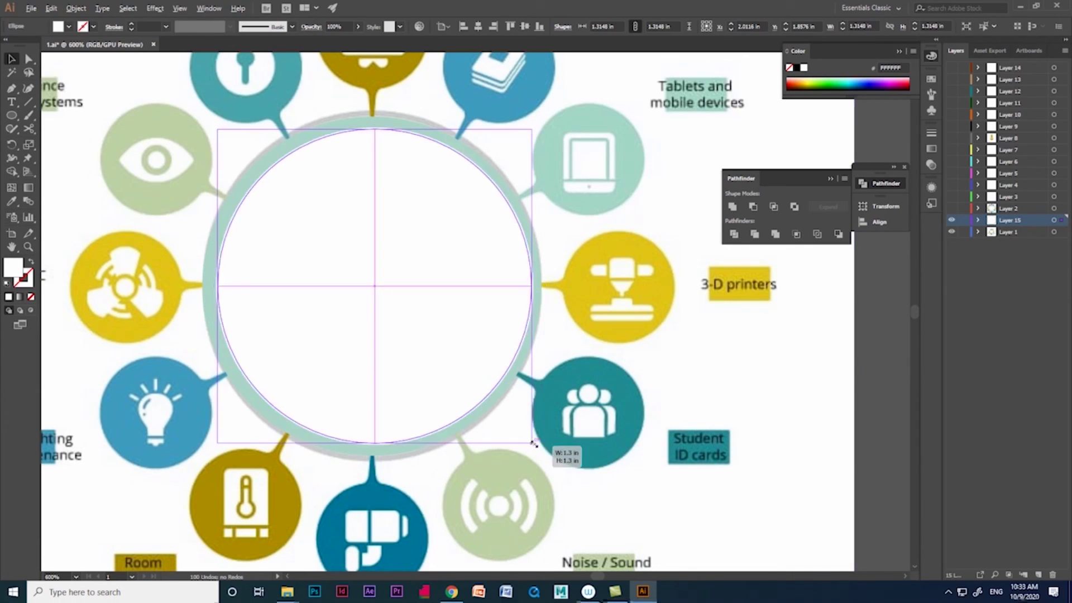
{"action": "left_click_drag", "start_coordinate": [383, 324], "coordinate": [439, 275]}
{"action": "left_click", "coordinate": [449, 444], "text": "shift"}
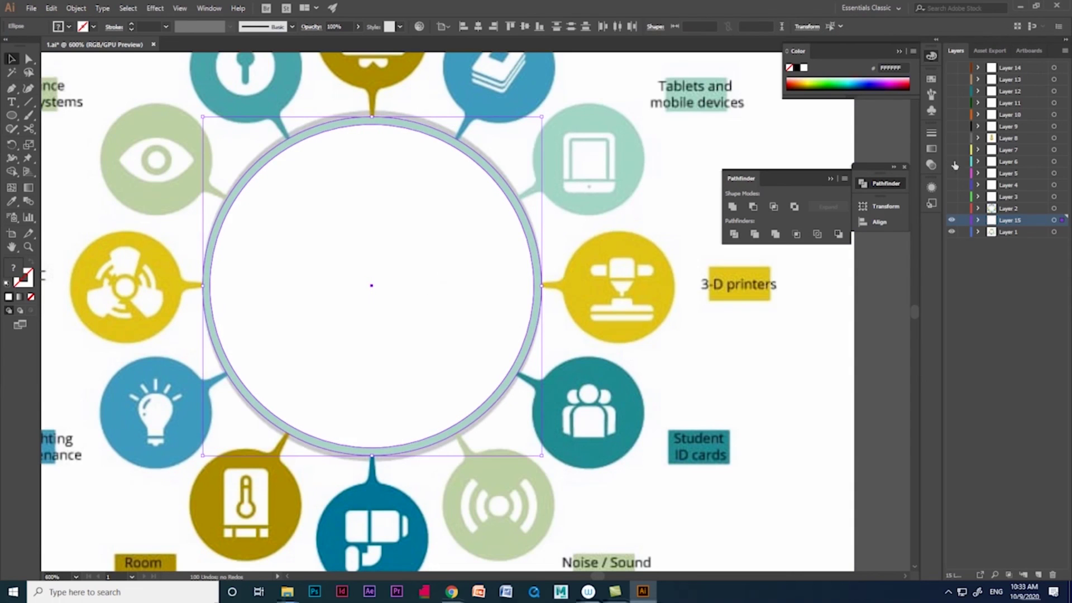
{"action": "left_click", "coordinate": [795, 207]}
Make the ring black and size a second ring for the inner track around the title
{"action": "double_click", "coordinate": [13, 267]}
{"action": "left_click", "coordinate": [282, 42]}
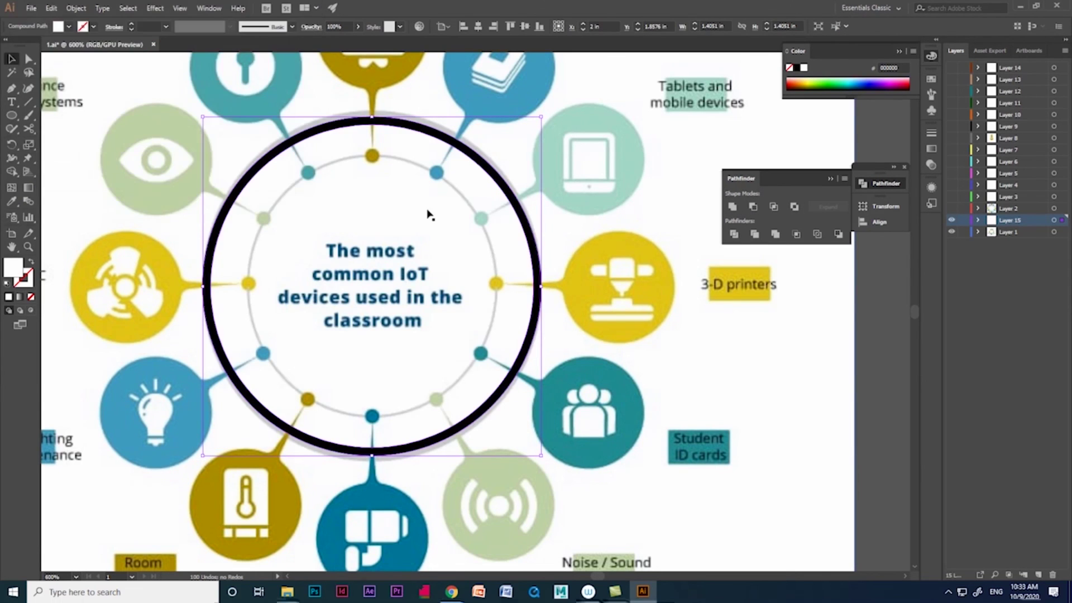
{"action": "left_click_drag", "start_coordinate": [300, 135], "coordinate": [627, 175]}
{"action": "mouse_move", "coordinate": [496, 311]}
{"action": "left_mouse_down"}
{"action": "mouse_move", "coordinate": [439, 273]}
{"action": "mouse_move", "coordinate": [414, 236]}
{"action": "left_mouse_up"}
{"action": "mouse_move", "coordinate": [491, 402]}
{"action": "left_mouse_down"}
{"action": "mouse_move", "coordinate": [517, 411]}
{"action": "mouse_move", "coordinate": [217, 366]}
{"action": "left_mouse_up"}
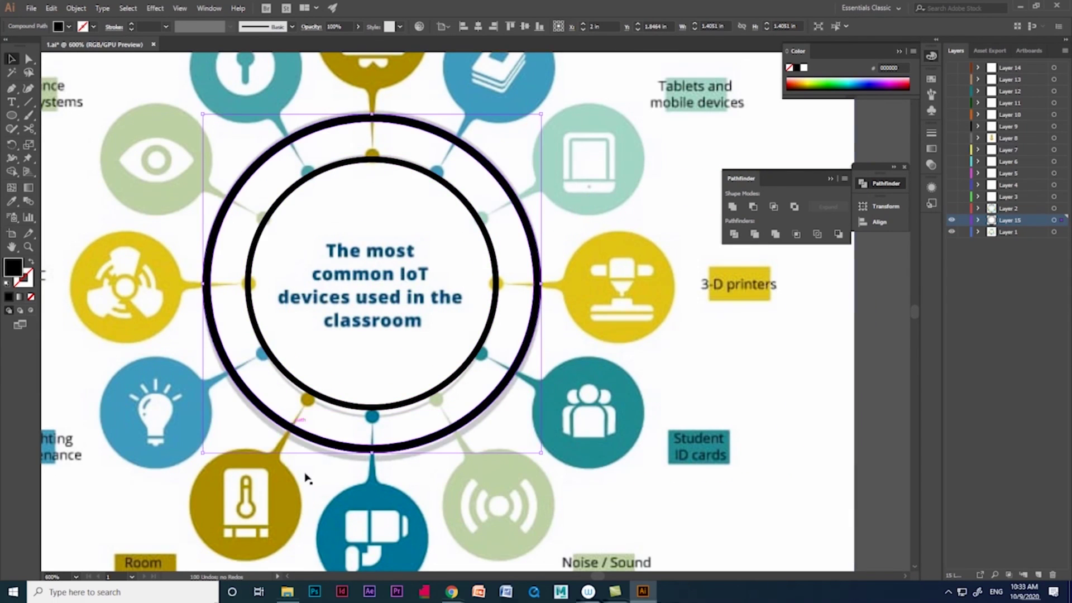
{"action": "left_click_drag", "start_coordinate": [372, 452], "coordinate": [372, 456]}
{"action": "left_click_drag", "start_coordinate": [372, 114], "coordinate": [372, 110]}
Draw small rectangles over the outer ring line where the gaps belong
{"action": "left_click", "coordinate": [11, 115]}
{"action": "left_click", "coordinate": [66, 115]}
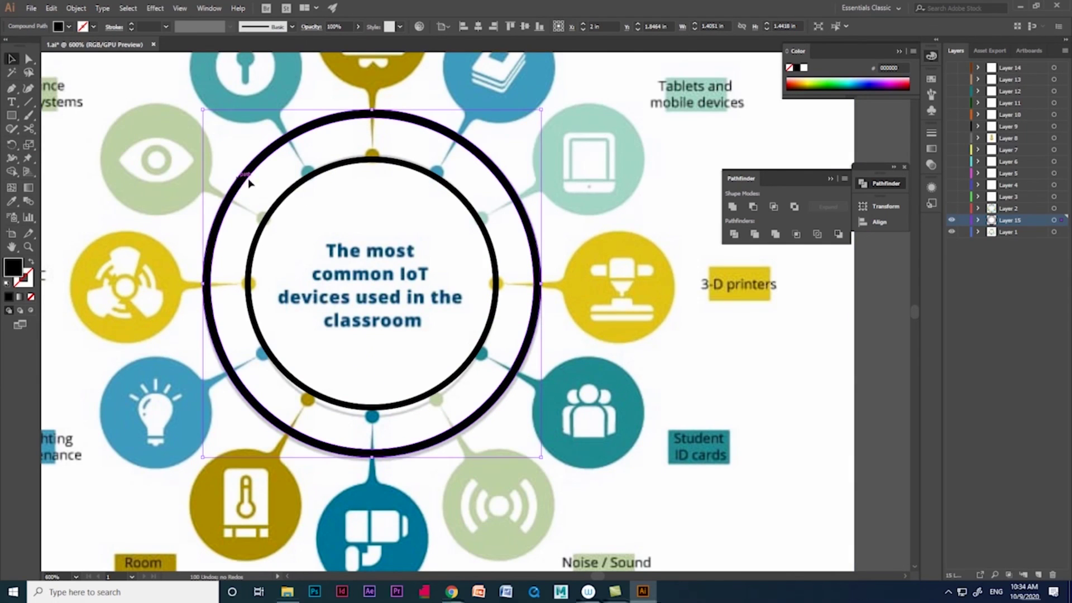
{"action": "left_click_drag", "start_coordinate": [247, 180], "coordinate": [379, 173]}
{"action": "left_click_drag", "start_coordinate": [224, 294], "coordinate": [224, 291]}
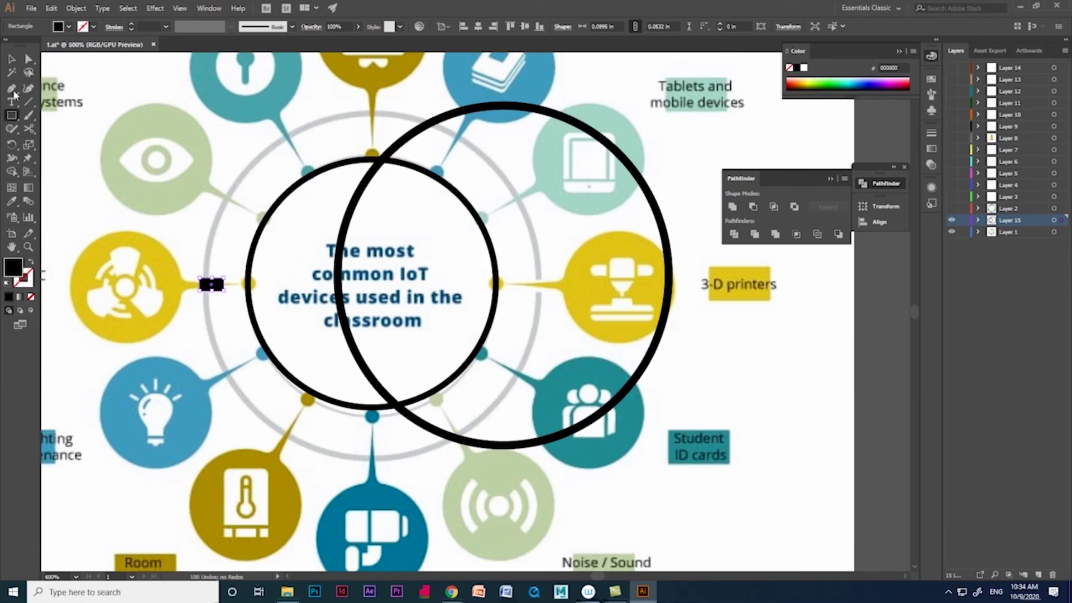
{"action": "key", "text": "ctrl+plus"}
{"action": "key", "text": "ctrl+plus"}
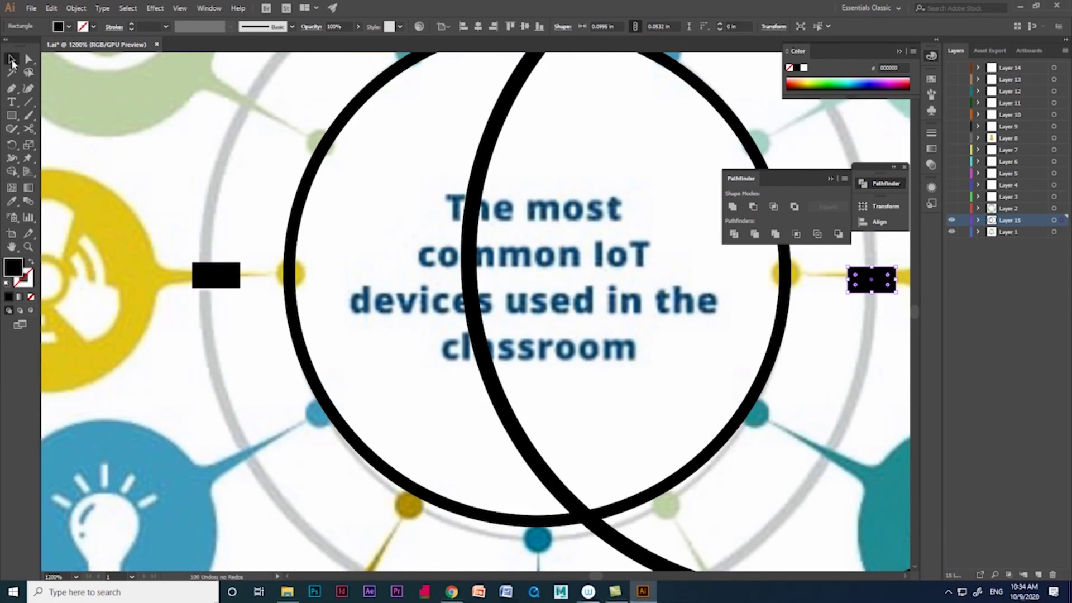
{"action": "scroll", "coordinate": [447, 208], "scroll_direction": "down", "scroll_amount": 3}
{"action": "left_click", "coordinate": [179, 276]}
{"action": "scroll", "coordinate": [219, 330], "scroll_direction": "down", "scroll_amount": 2}
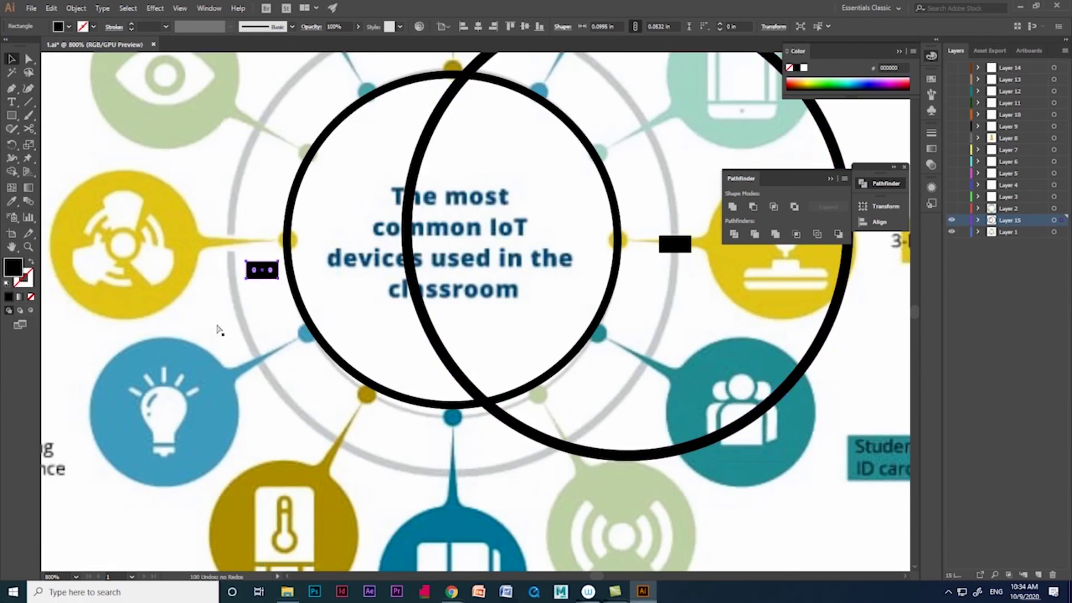
{"action": "left_click_drag", "start_coordinate": [262, 270], "coordinate": [243, 241]}
Re-centre the outer ring, Divide it with the rectangles, and remove the gap pieces
{"action": "left_click_drag", "start_coordinate": [412, 306], "coordinate": [232, 307]}
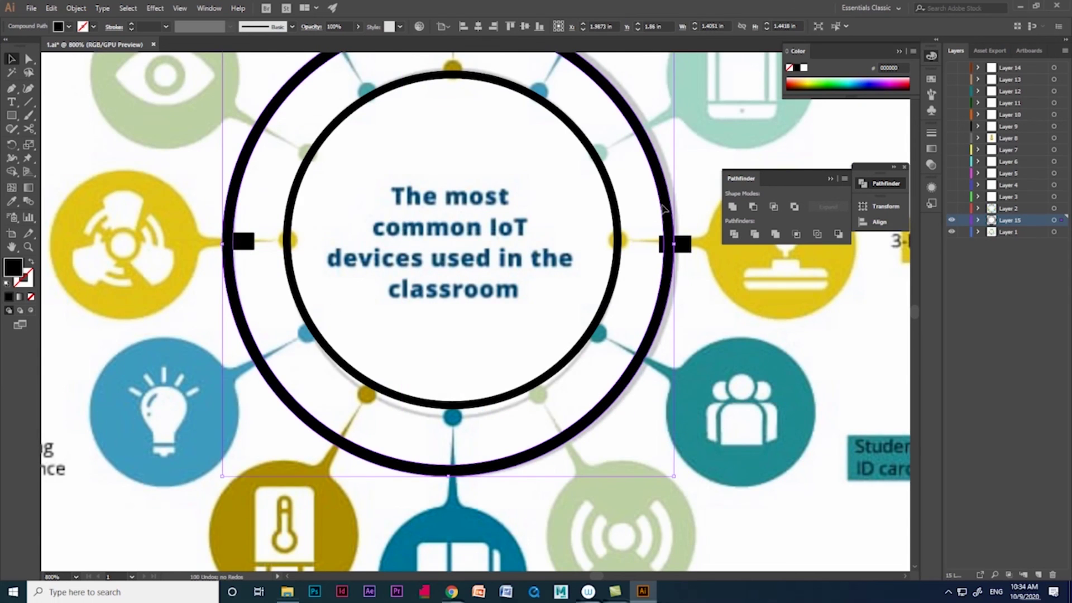
{"action": "left_click", "coordinate": [676, 244], "text": "shift"}
{"action": "left_click", "coordinate": [231, 240], "text": "shift"}
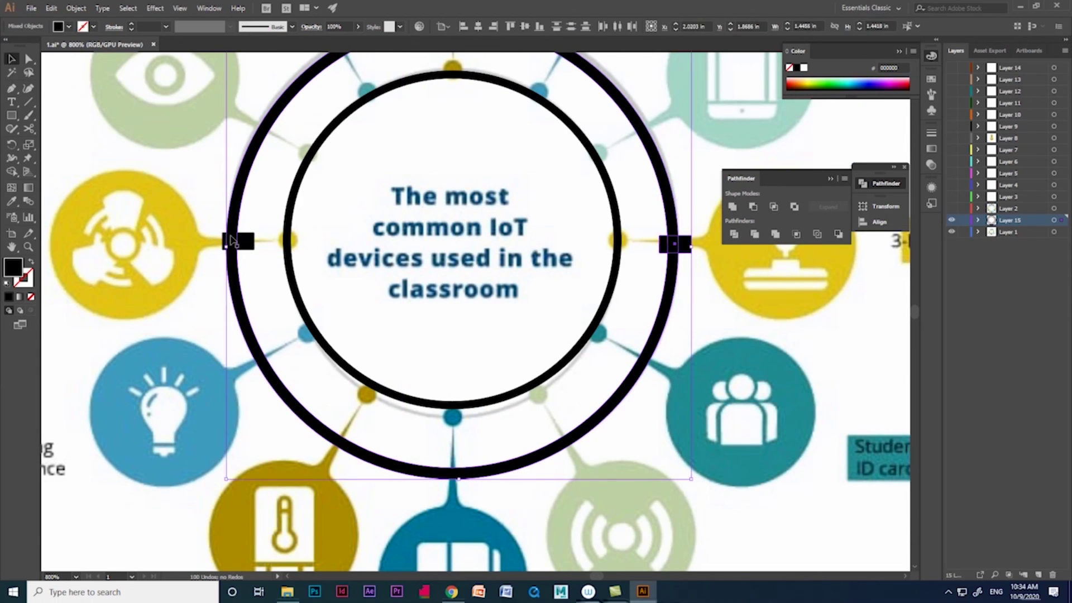
{"action": "left_click", "coordinate": [792, 209]}
{"action": "left_click", "coordinate": [12, 171]}
{"action": "left_click", "coordinate": [327, 292]}
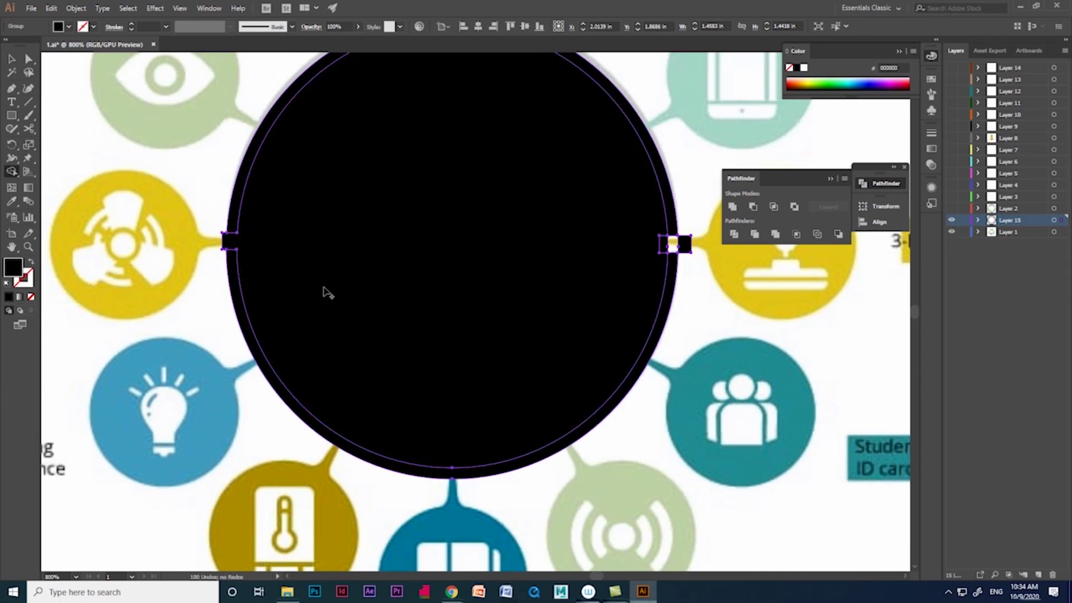
{"action": "left_click", "coordinate": [229, 241], "text": "alt"}
Clear the selection, zoom out to the whole artboard, and hide the reference image layer
{"action": "key", "text": "ctrl+shift+a"}
{"action": "key", "text": "a"}
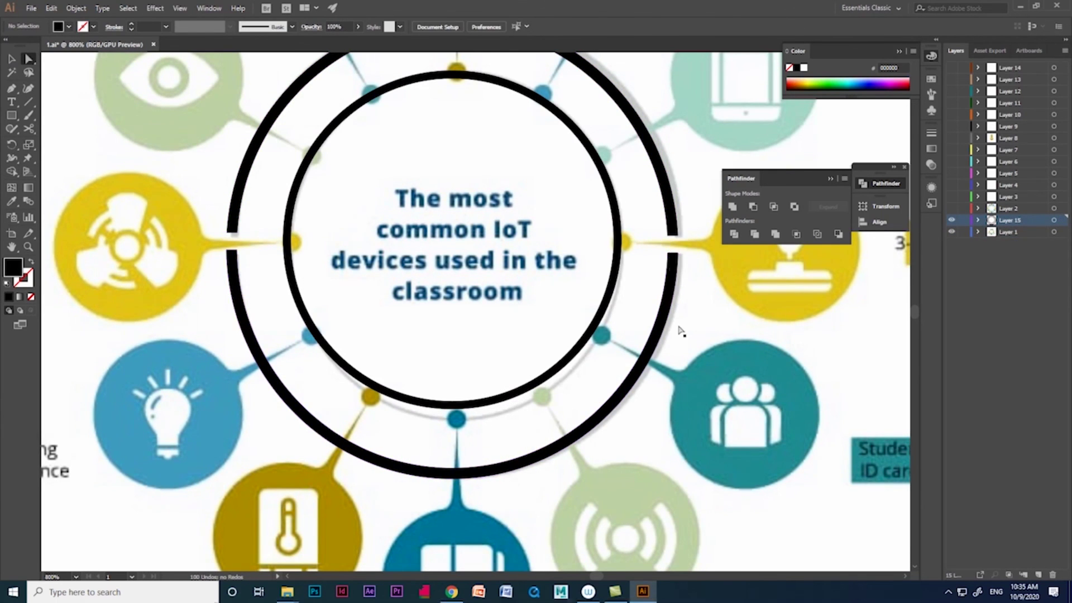
{"action": "key", "text": "v"}
{"action": "key", "text": "ctrl+1"}
{"action": "scroll", "coordinate": [527, 354], "scroll_direction": "up", "scroll_amount": 5, "text": "alt"}
{"action": "left_click", "coordinate": [951, 231]}
Show all the icon layers again and nudge the inner ring slightly right toward centre
{"action": "scroll", "coordinate": [619, 320], "scroll_direction": "down", "scroll_amount": 2, "text": "alt"}
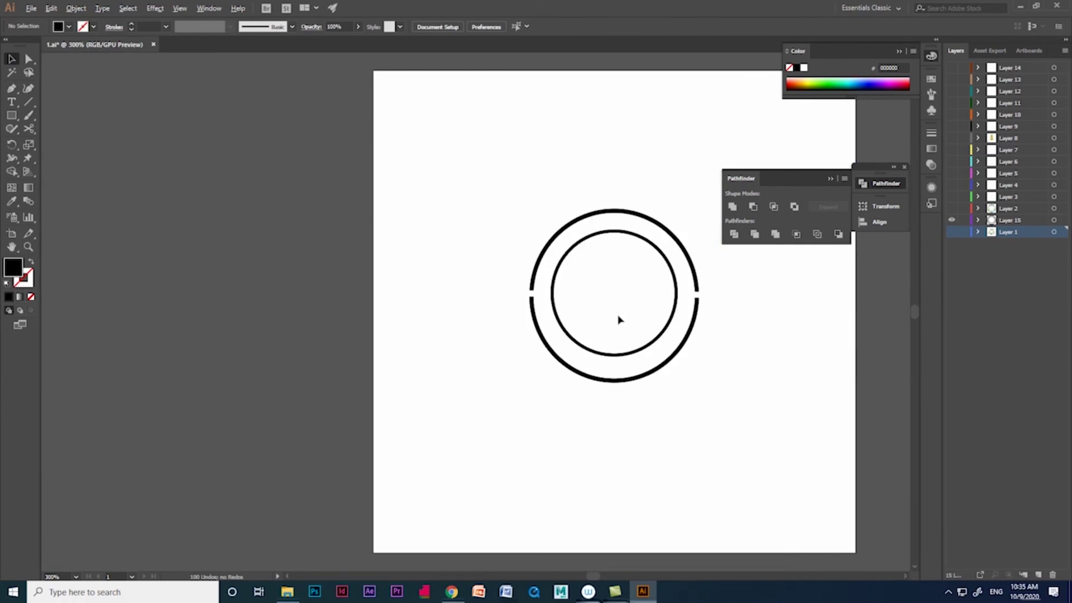
{"action": "scroll", "coordinate": [618, 319], "scroll_direction": "up", "scroll_amount": 1, "text": "alt"}
{"action": "left_click", "coordinate": [479, 199]}
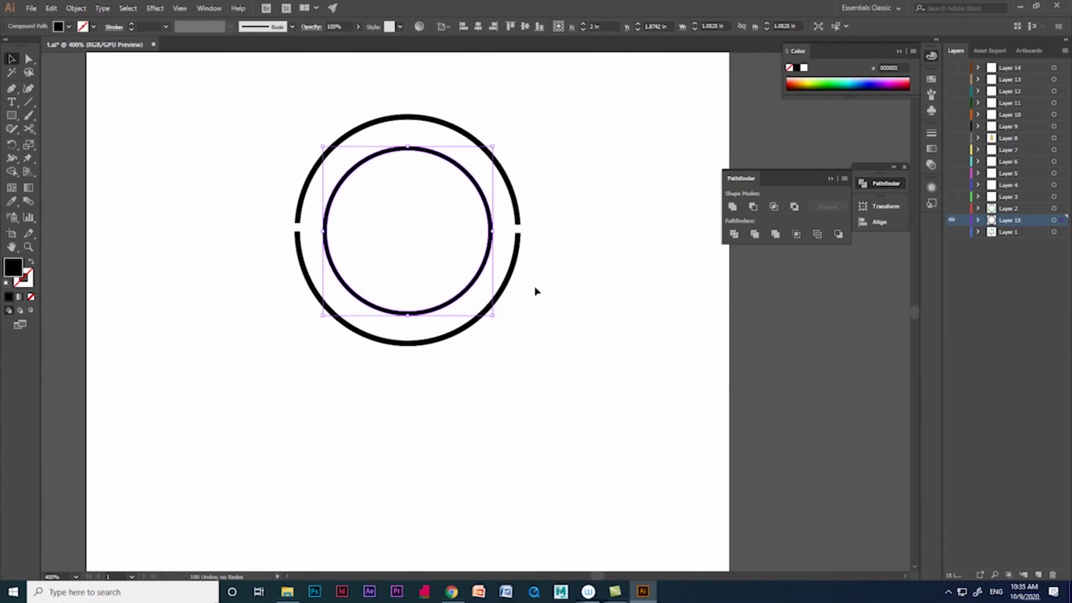
{"action": "key", "text": "Right"}
{"action": "left_click_drag", "start_coordinate": [952, 145], "coordinate": [952, 67]}
{"action": "scroll", "coordinate": [587, 288], "scroll_direction": "down", "scroll_amount": 1, "text": "alt"}
{"action": "scroll", "coordinate": [586, 287], "scroll_direction": "up", "scroll_amount": 1, "text": "alt"}
{"action": "left_click_drag", "start_coordinate": [381, 169], "coordinate": [375, 178]}
{"action": "key", "text": "ctrl+z"}
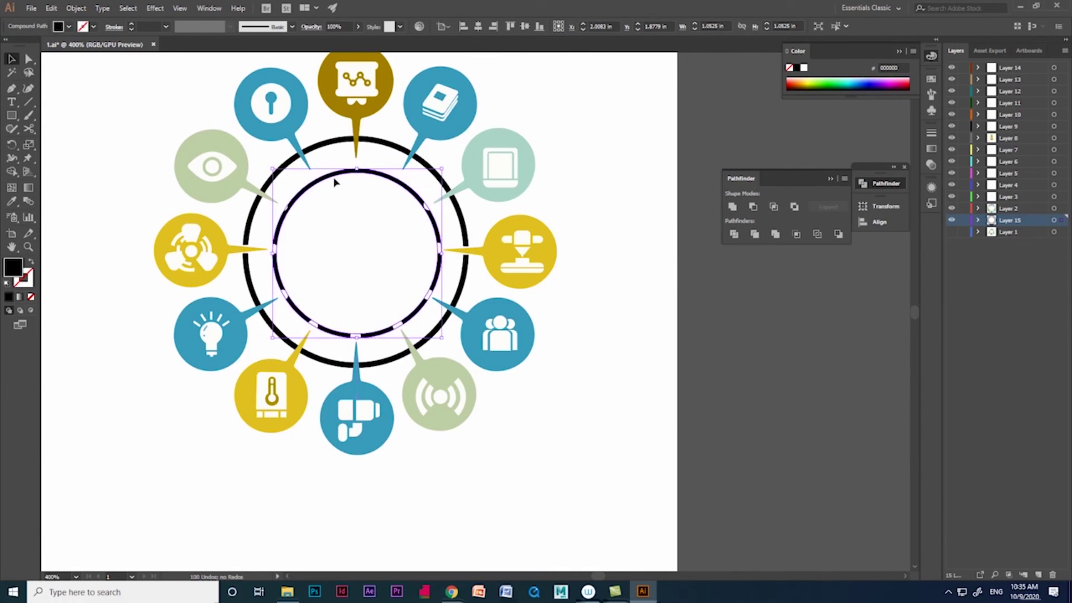
Colour the ring dots beside the yellow bubbles with the bubbles' yellow
{"action": "left_click", "coordinate": [376, 177]}
{"action": "key", "text": "ctrl+plus"}
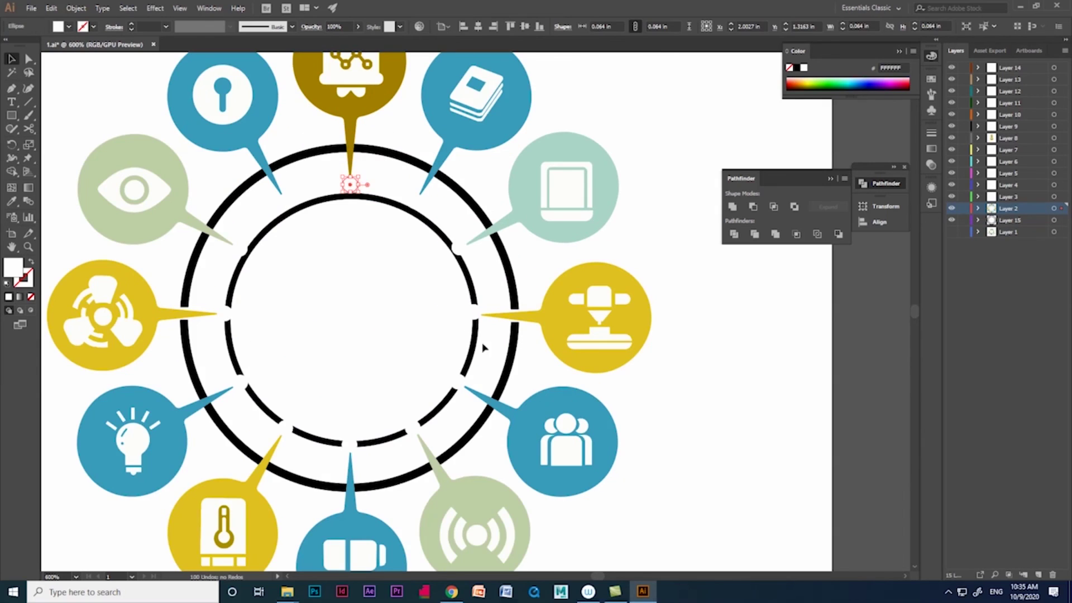
{"action": "left_click", "coordinate": [224, 314]}
{"action": "left_click", "coordinate": [285, 428], "text": "shift"}
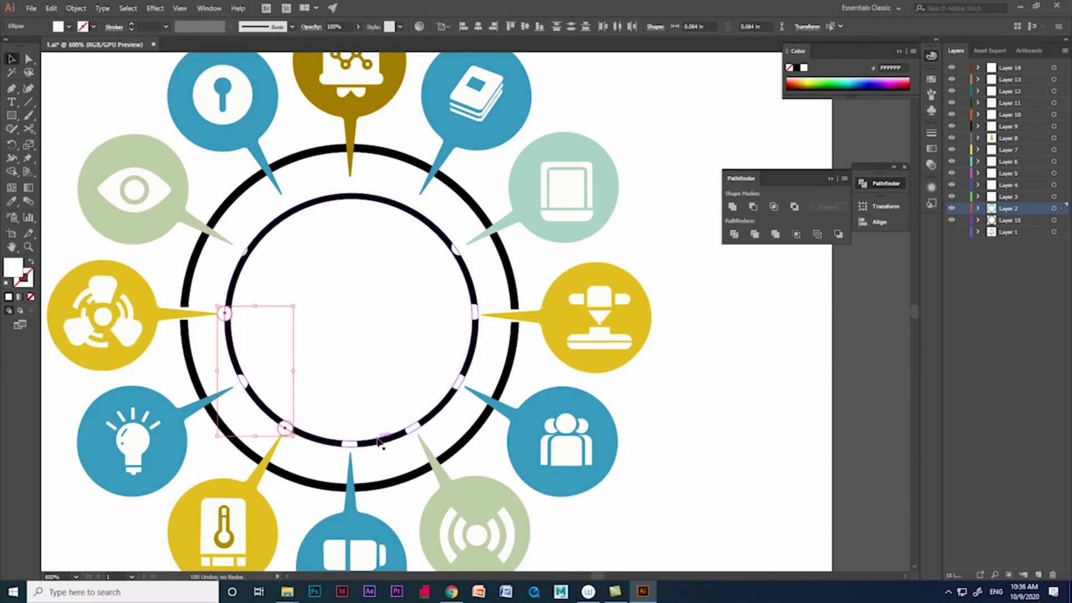
{"action": "left_click", "coordinate": [15, 202]}
{"action": "left_click", "coordinate": [150, 296]}
{"action": "key", "text": "v"}
Colour the ring dots beside the pale green and light teal bubbles to match them
{"action": "left_click", "coordinate": [239, 249]}
{"action": "left_click", "coordinate": [412, 428], "text": "shift"}
{"action": "key", "text": "i"}
{"action": "left_click", "coordinate": [101, 196]}
{"action": "key", "text": "v"}
{"action": "left_click", "coordinate": [458, 246]}
{"action": "key", "text": "i"}
{"action": "left_click", "coordinate": [551, 168]}
Fill the four dots beside the blue bubbles with blue, then sample a colour for the top dot
{"action": "left_click", "coordinate": [349, 443], "text": "shift"}
{"action": "left_click", "coordinate": [458, 381], "text": "shift"}
{"action": "left_click", "coordinate": [285, 201], "text": "shift"}
{"action": "left_click", "coordinate": [415, 201], "text": "shift"}
{"action": "key", "text": "i"}
{"action": "left_click", "coordinate": [235, 112]}
{"action": "scroll", "coordinate": [455, 255], "scroll_direction": "down", "scroll_amount": 1}
{"action": "left_click", "coordinate": [386, 208]}
{"action": "key", "text": "i"}
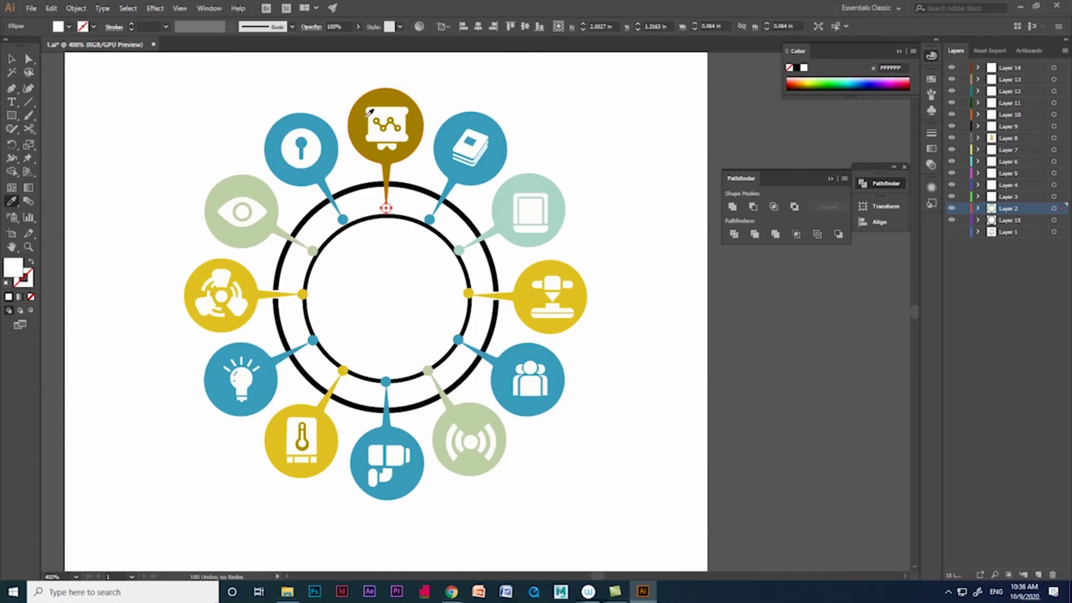
{"action": "left_click", "coordinate": [12, 58]}
{"action": "scroll", "coordinate": [539, 277], "scroll_direction": "down", "scroll_amount": 4}
Move the reference image to the right of the tracing
{"action": "scroll", "coordinate": [539, 276], "scroll_direction": "up", "scroll_amount": 2}
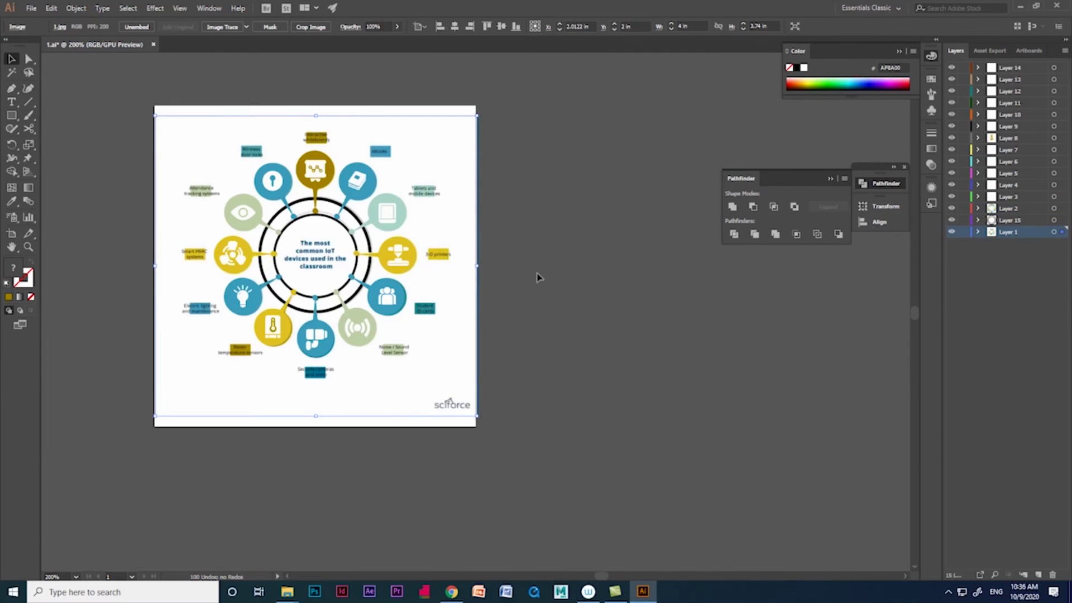
{"action": "left_click", "coordinate": [422, 212]}
{"action": "left_click_drag", "start_coordinate": [423, 213], "coordinate": [721, 187]}
{"action": "scroll", "coordinate": [290, 231], "scroll_direction": "up", "scroll_amount": 3}
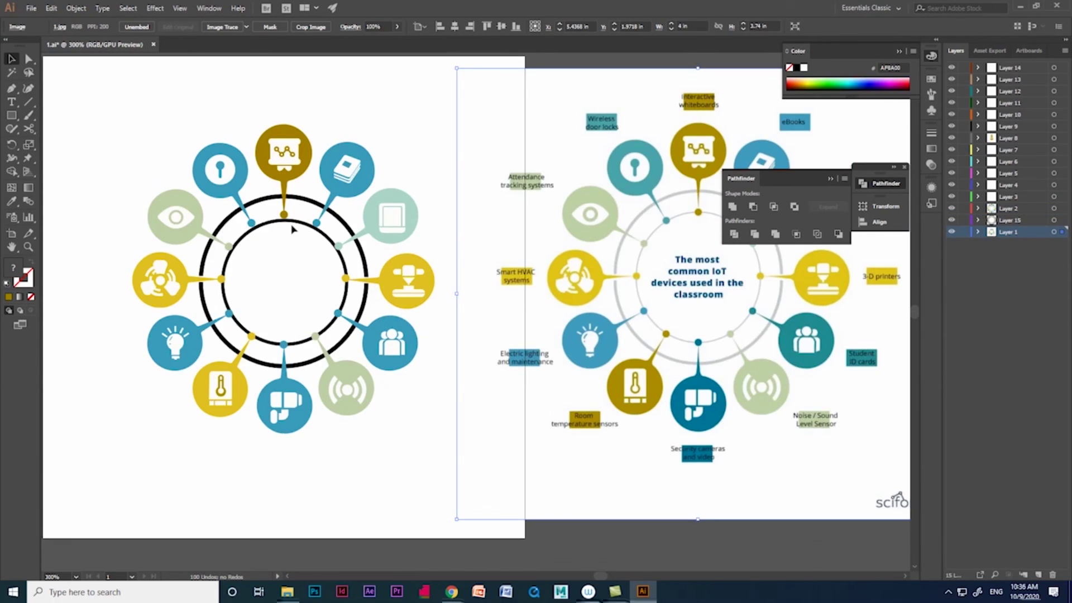
Resize the inner ring from its top so it passes through the coloured dots
{"action": "left_click", "coordinate": [301, 270]}
{"action": "left_click_drag", "start_coordinate": [385, 383], "coordinate": [388, 447]}
{"action": "key", "text": "ctrl+z"}
{"action": "scroll", "coordinate": [265, 200], "scroll_direction": "up", "scroll_amount": 2}
{"action": "left_click_drag", "start_coordinate": [337, 211], "coordinate": [338, 216]}
{"action": "scroll", "coordinate": [450, 307], "scroll_direction": "down", "scroll_amount": 3}
{"action": "scroll", "coordinate": [355, 383], "scroll_direction": "down", "scroll_amount": 1}
{"action": "scroll", "coordinate": [354, 376], "scroll_direction": "up", "scroll_amount": 4}
Recentre the wireless and people icons within their bubbles
{"action": "left_click", "coordinate": [336, 371]}
{"action": "left_click_drag", "start_coordinate": [337, 378], "coordinate": [336, 370]}
{"action": "left_click", "coordinate": [444, 282]}
{"action": "left_click_drag", "start_coordinate": [420, 298], "coordinate": [416, 298]}
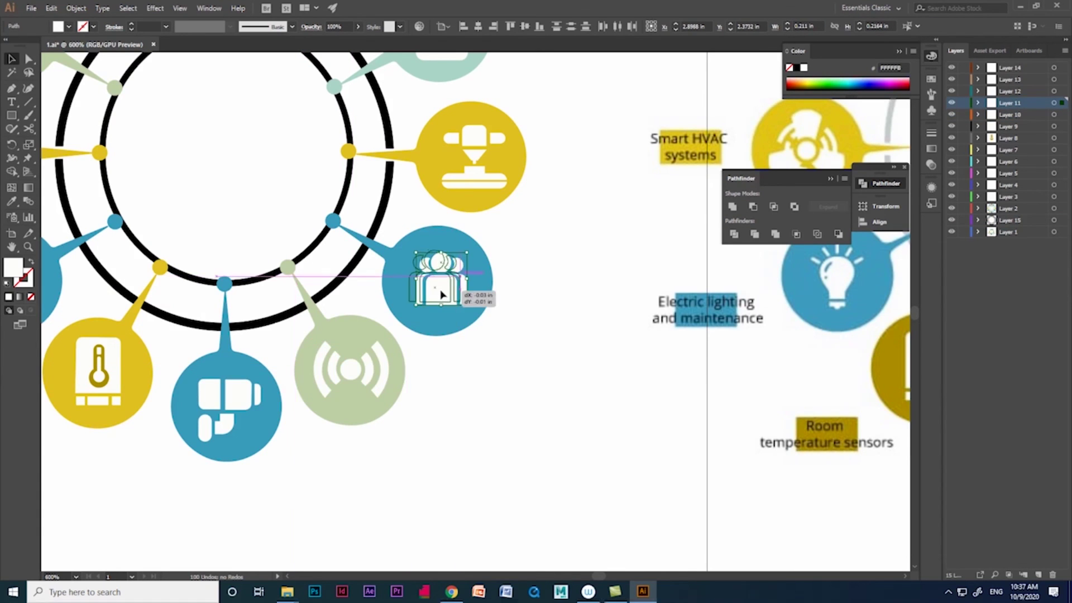
{"action": "scroll", "coordinate": [517, 220], "scroll_direction": "down", "scroll_amount": 3}
{"action": "scroll", "coordinate": [472, 237], "scroll_direction": "up", "scroll_amount": 3}
Select the 3-D printer and tablet icons to check their positions
{"action": "left_click", "coordinate": [441, 291]}
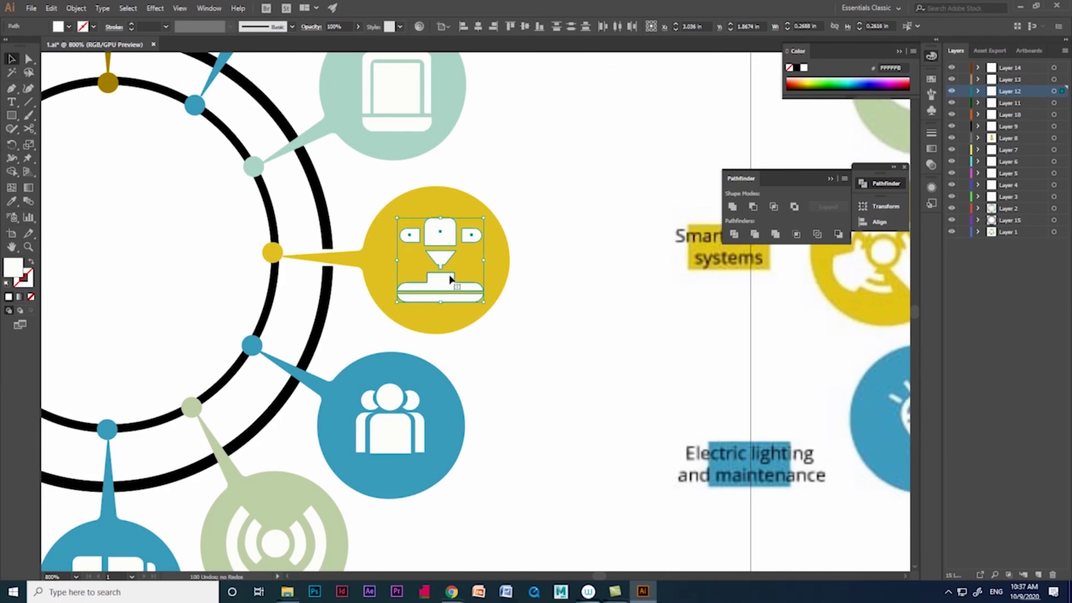
{"action": "scroll", "coordinate": [425, 263], "scroll_direction": "up", "scroll_amount": 3}
{"action": "left_click", "coordinate": [401, 243]}
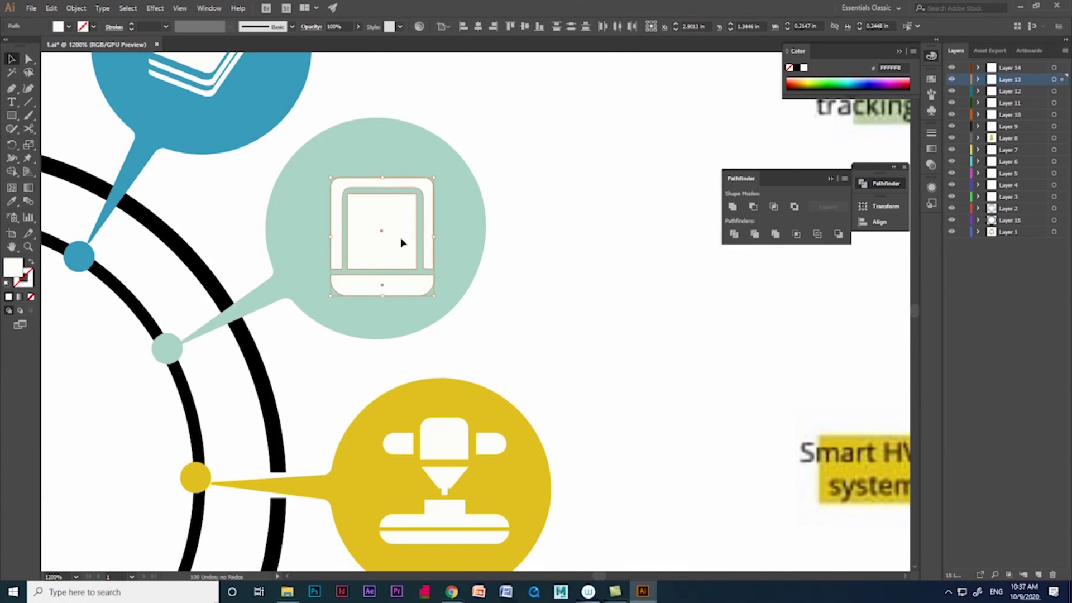
{"action": "scroll", "coordinate": [402, 242], "scroll_direction": "down", "scroll_amount": 5}
{"action": "scroll", "coordinate": [275, 287], "scroll_direction": "up", "scroll_amount": 2}
{"action": "scroll", "coordinate": [319, 352], "scroll_direction": "down", "scroll_amount": 3}
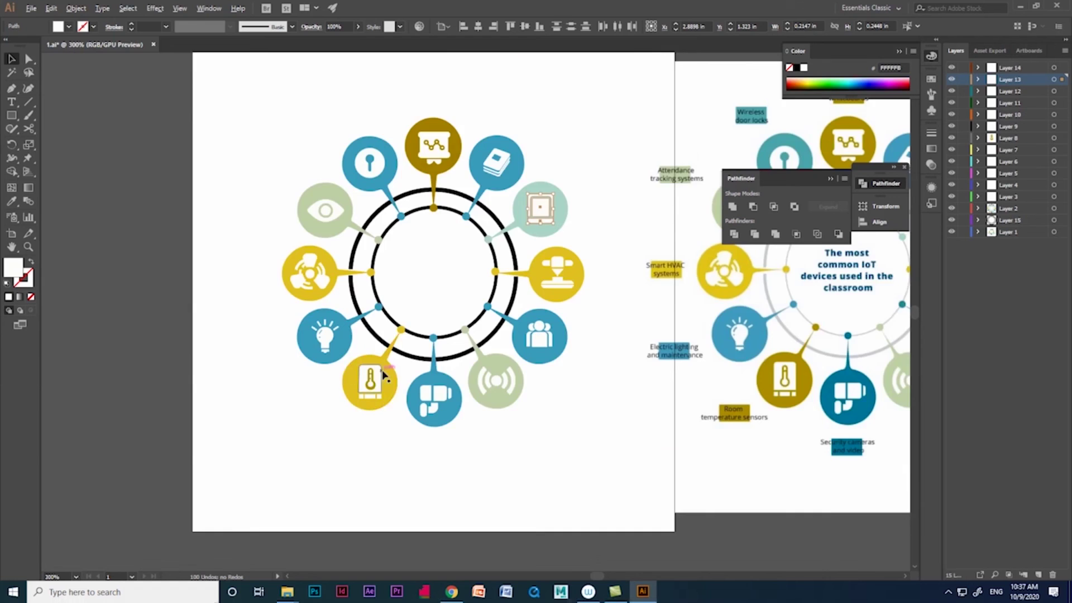
{"action": "scroll", "coordinate": [419, 379], "scroll_direction": "right", "scroll_amount": 3}
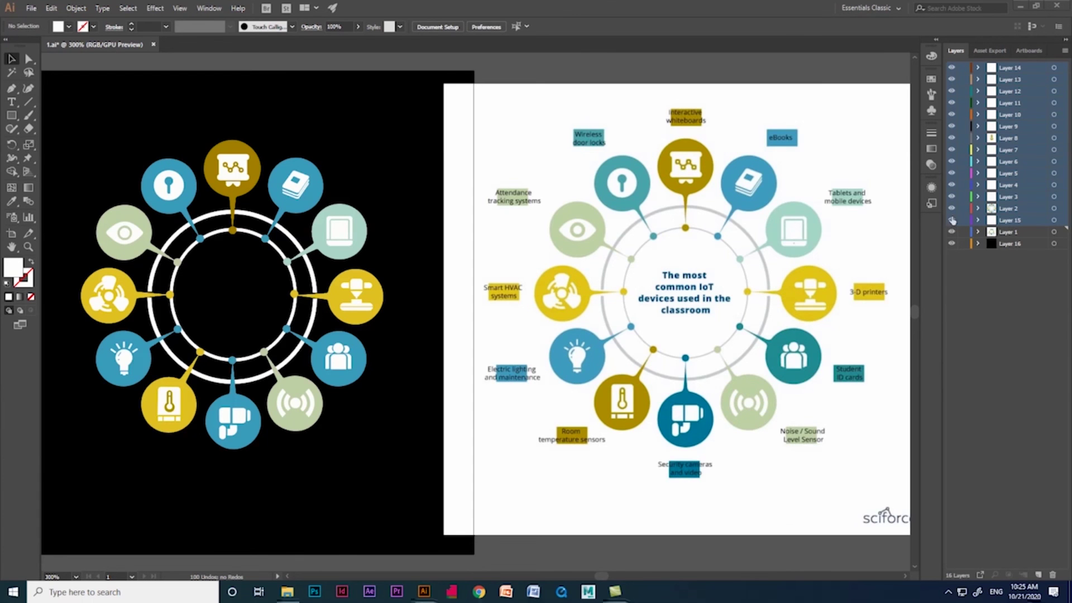
{"action": "left_click", "coordinate": [952, 221]}
{"action": "left_click", "coordinate": [952, 220]}
{"action": "left_click", "coordinate": [951, 220]}
{"action": "left_click", "coordinate": [950, 209]}
{"action": "left_click", "coordinate": [951, 210]}
{"action": "left_click", "coordinate": [951, 209]}
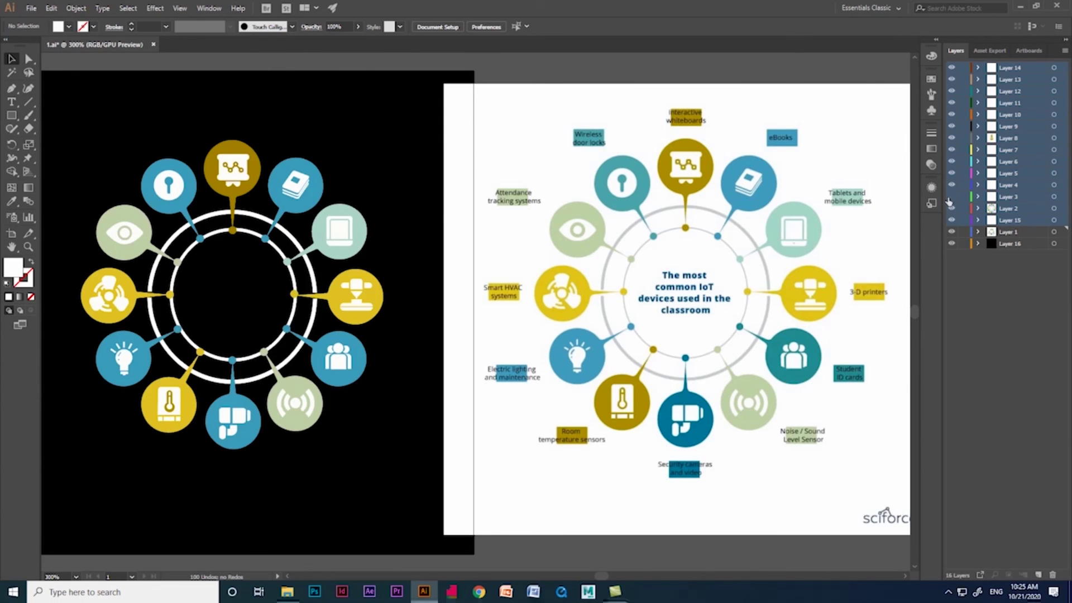
{"action": "left_click", "coordinate": [951, 175]}
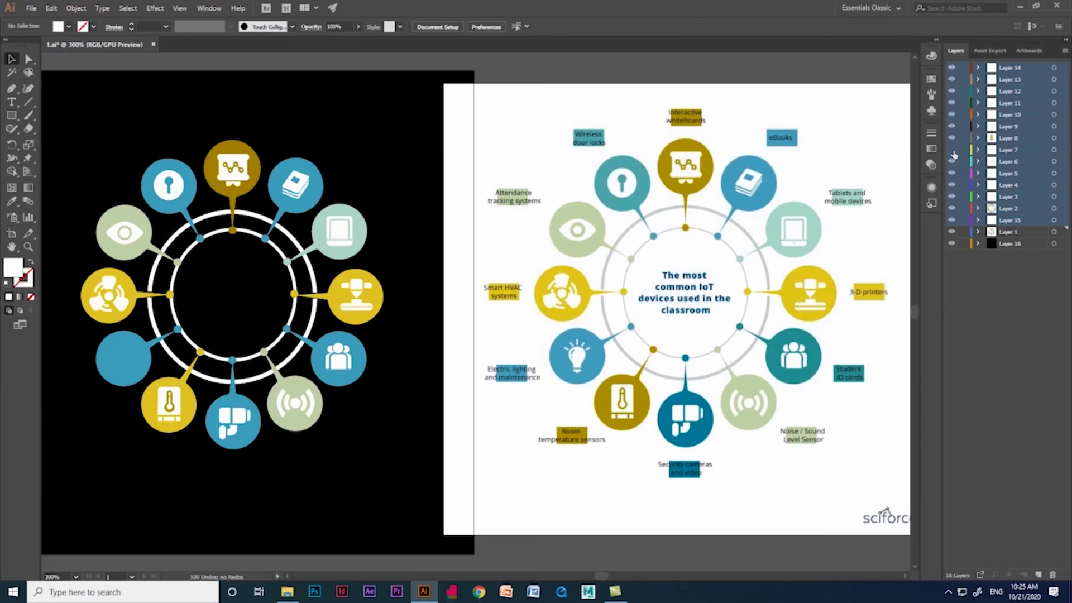
{"action": "left_click", "coordinate": [953, 115]}
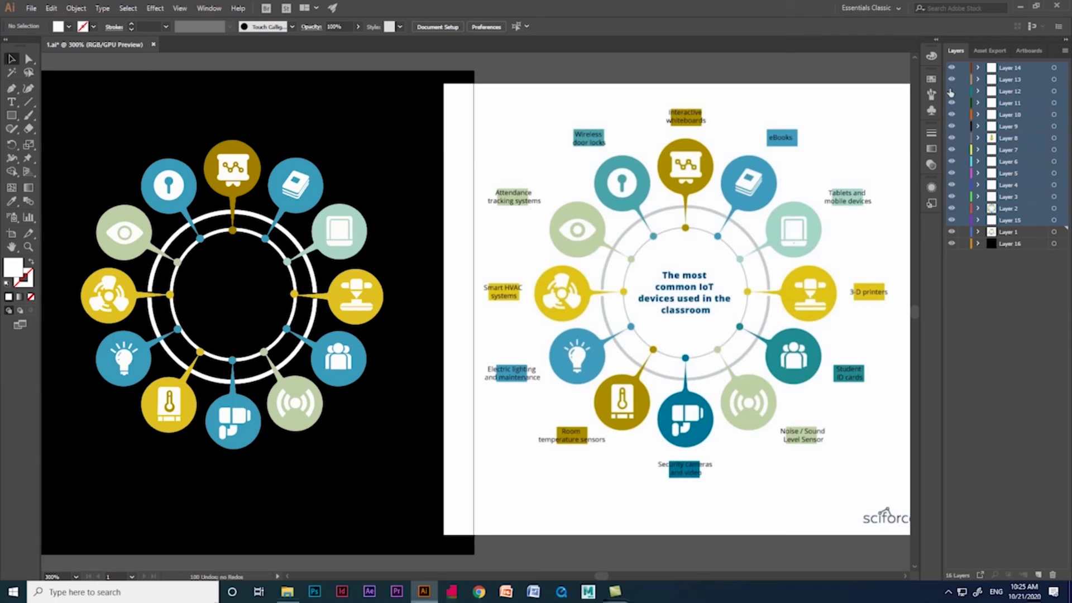